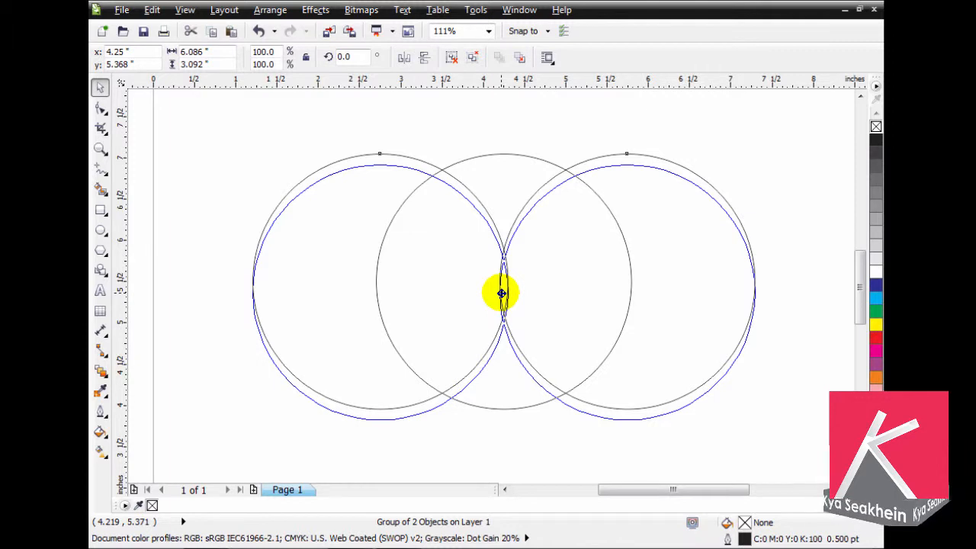
- Lower the group of two side circles slightly relative to the middle circle, to a Y position of 5.338"
{"action": "left_click_drag", "start_coordinate": [501, 293], "coordinate": [502, 294]}
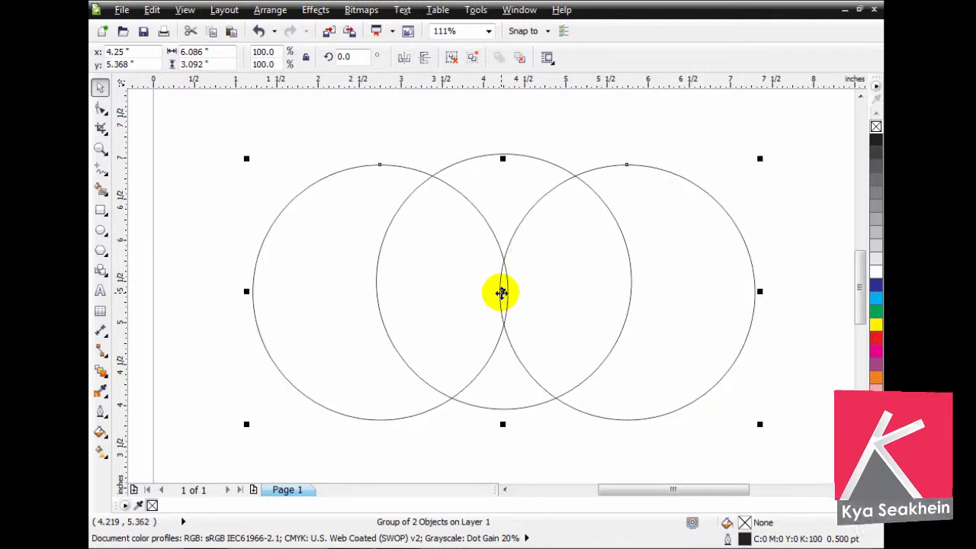
{"action": "key", "text": "Down"}
{"action": "key", "text": "Down"}
{"action": "key", "text": "Down"}
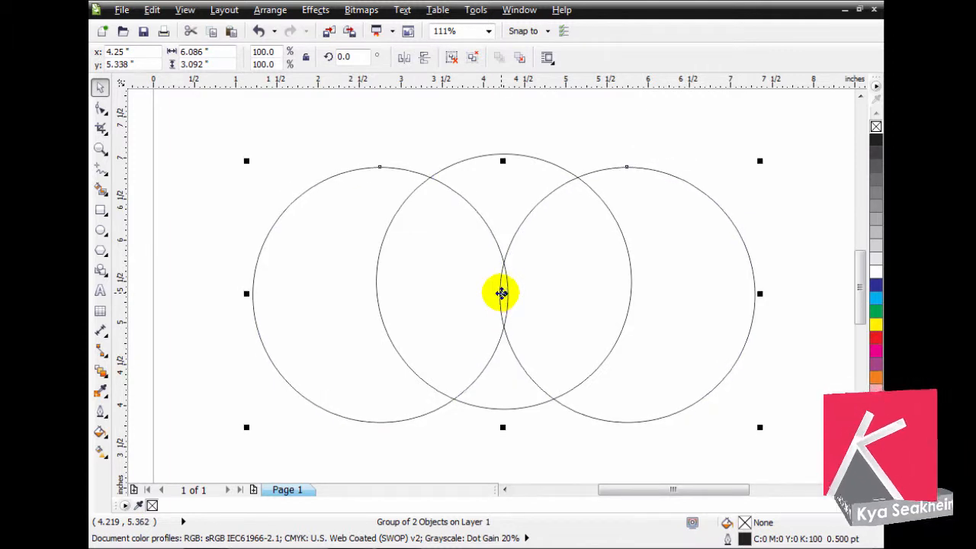
{"action": "key", "text": "Escape"}
- Smart Fill the upper area of the middle circle that lies between the two side circles
{"action": "left_click", "coordinate": [100, 190]}
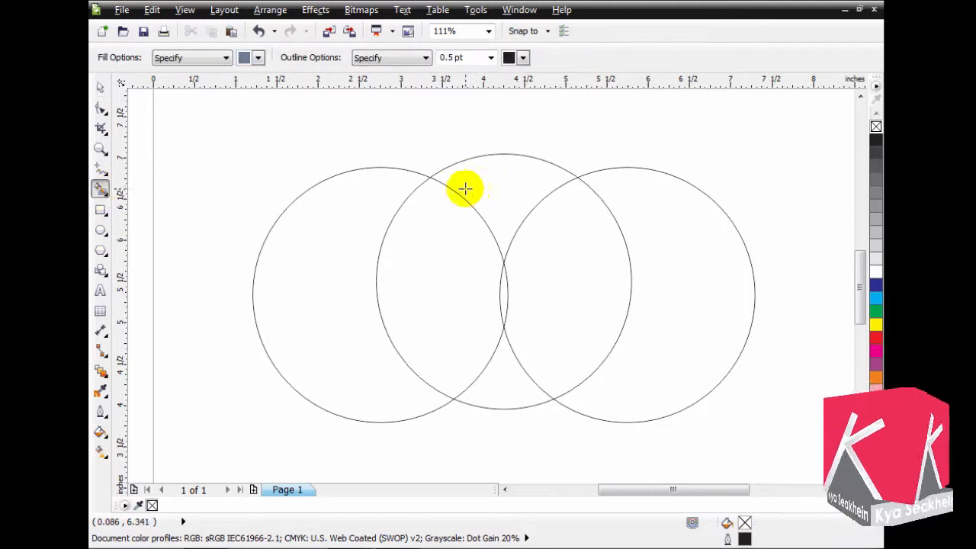
{"action": "left_click", "coordinate": [495, 187]}
{"action": "left_click", "coordinate": [100, 87]}
- Delete the group of two side circles, leaving only the middle circle and the filled shape
{"action": "left_click", "coordinate": [518, 339]}
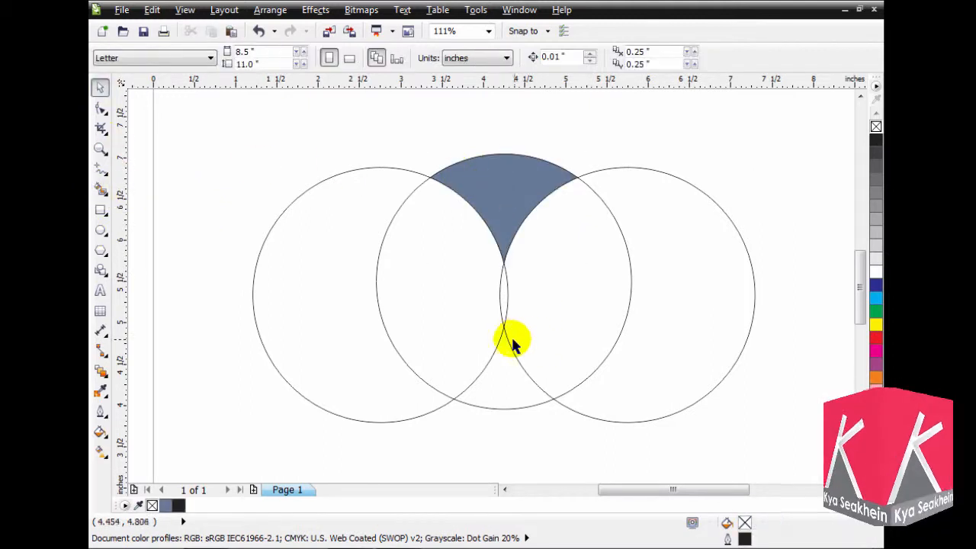
{"action": "left_click", "coordinate": [506, 337]}
{"action": "key", "text": "Delete"}
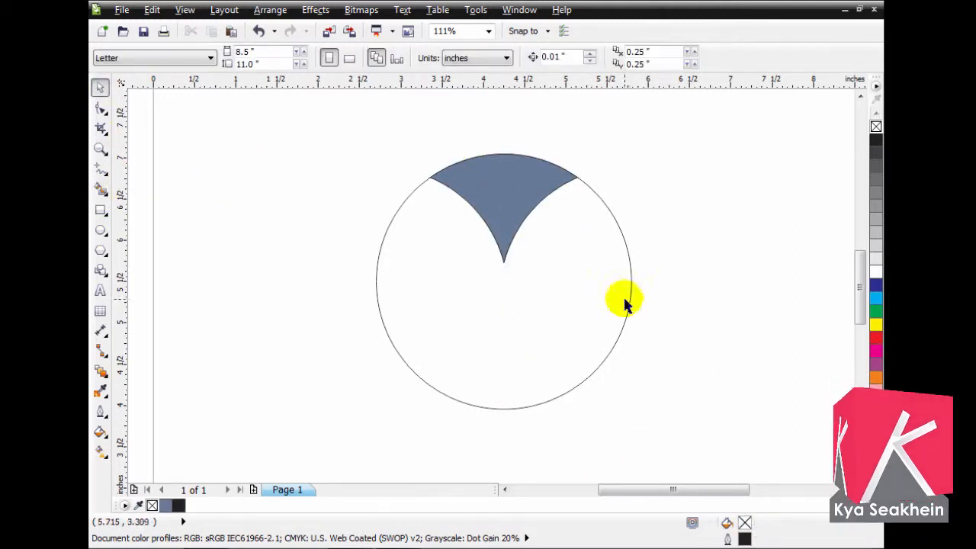
{"action": "key", "text": "ctrl+z"}
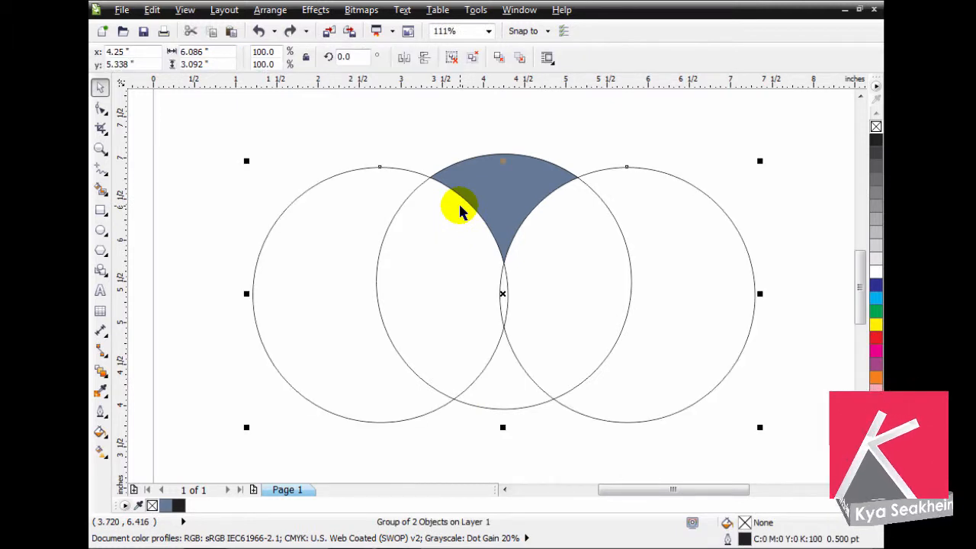
{"action": "key", "text": "Delete"}
- Remove the outline from the filled shape and extrude it towards its lower left
{"action": "left_click", "coordinate": [497, 192]}
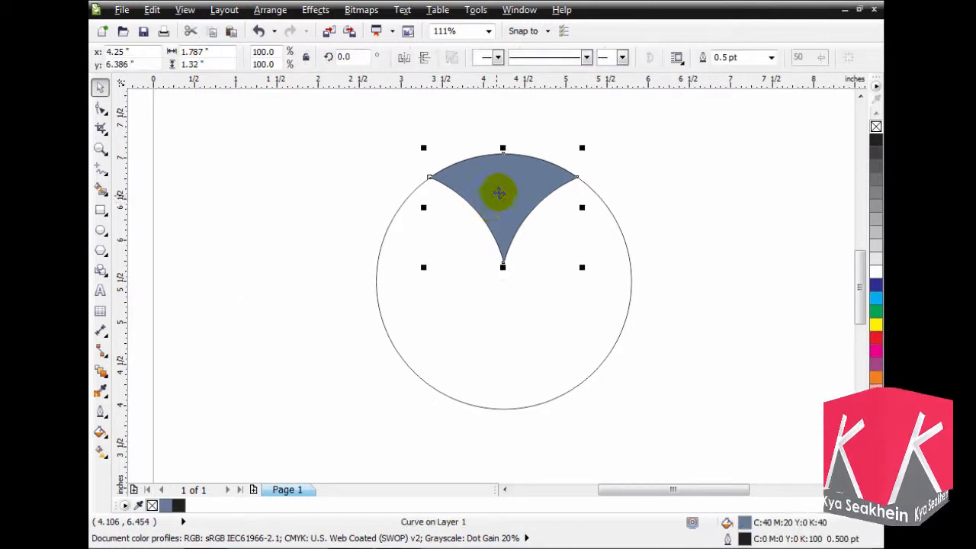
{"action": "key", "text": "shift+F2"}
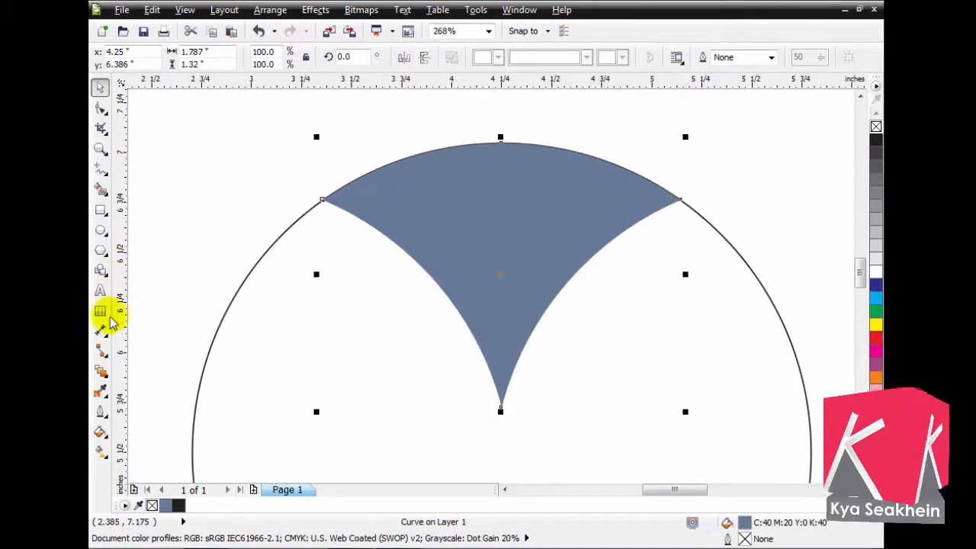
{"action": "left_click", "coordinate": [106, 377]}
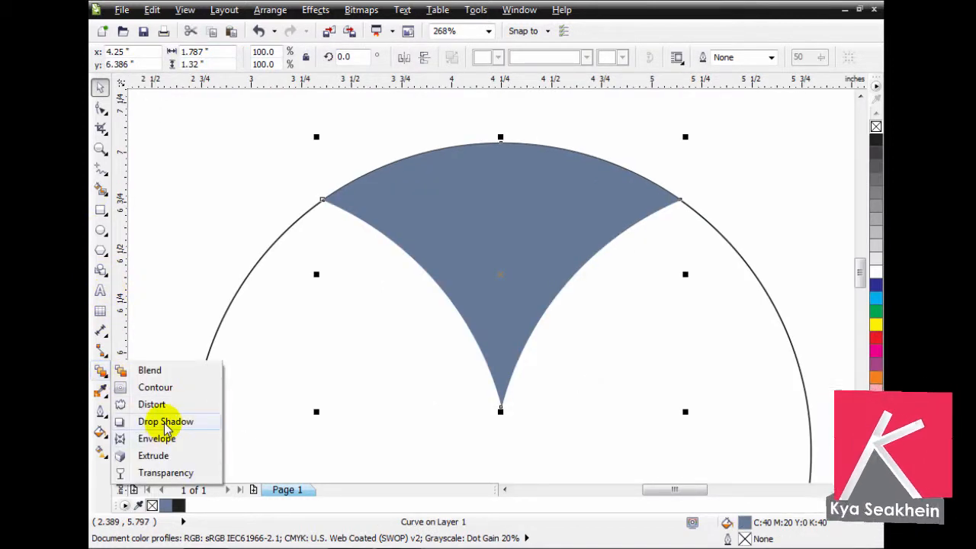
{"action": "left_click", "coordinate": [152, 456]}
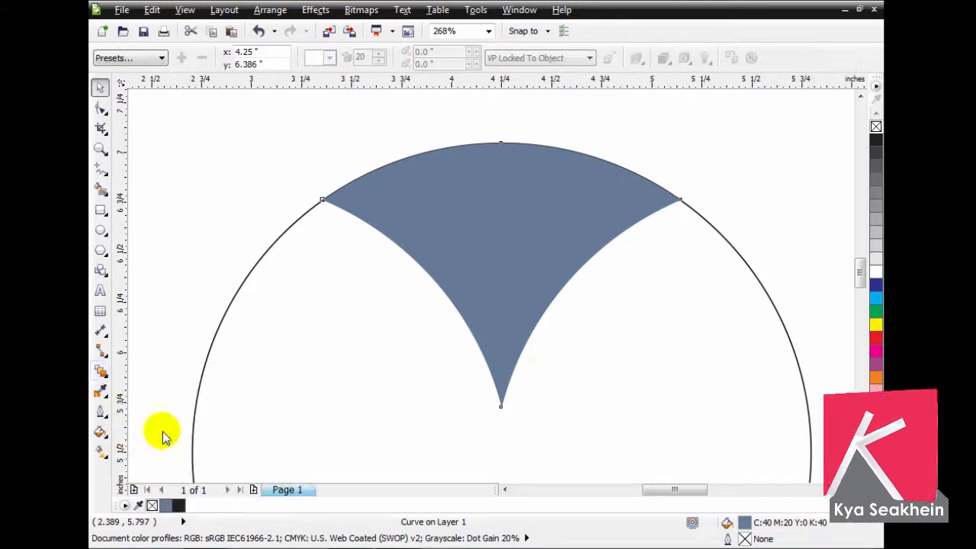
{"action": "left_click_drag", "start_coordinate": [466, 239], "coordinate": [360, 359]}
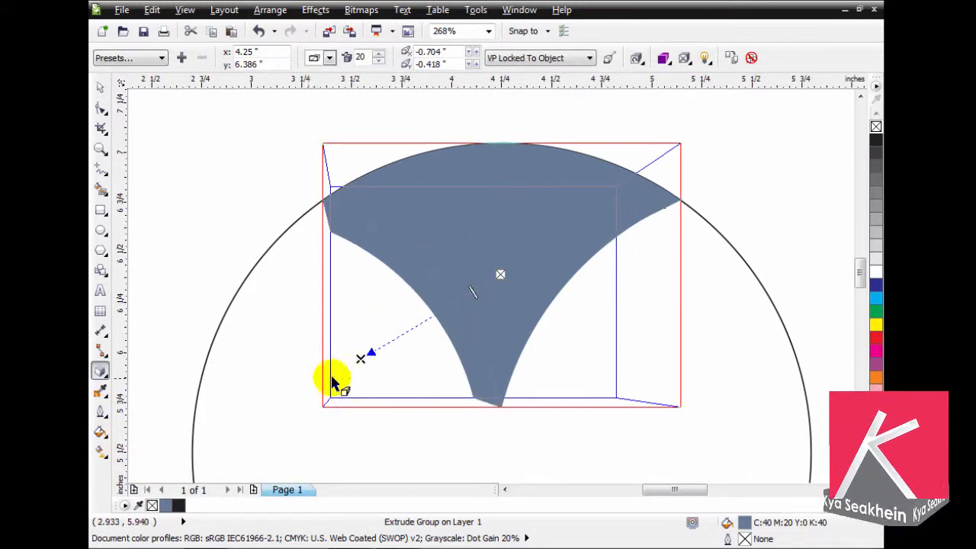
- Change the extrusion to a parallel type and shorten its depth to about -0.068" horizontally and -0.049" vertically
{"action": "left_click", "coordinate": [330, 61]}
{"action": "left_click", "coordinate": [343, 103]}
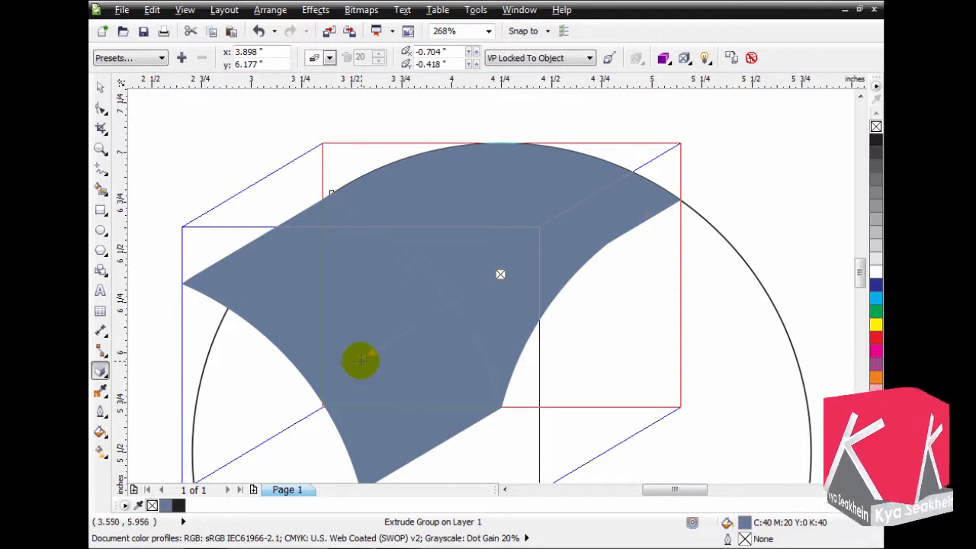
{"action": "left_click_drag", "start_coordinate": [362, 360], "coordinate": [486, 284]}
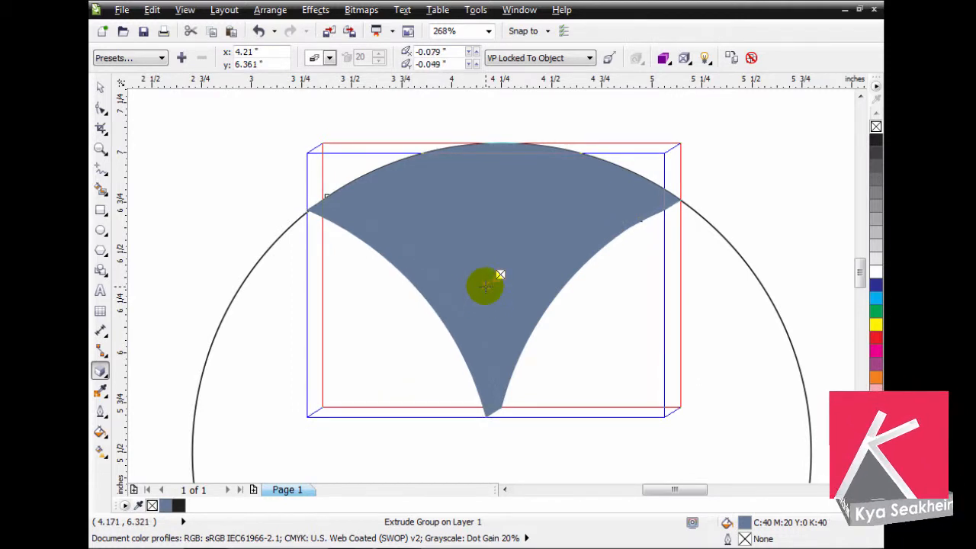
{"action": "left_click_drag", "start_coordinate": [487, 285], "coordinate": [484, 283]}
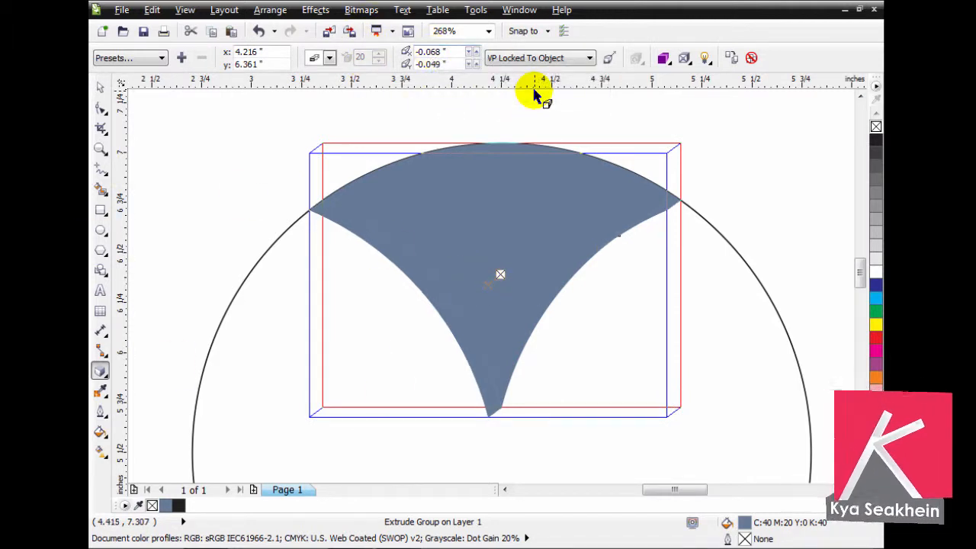
- Break the extrude group apart from the filled shape and ungroup its faces
{"action": "left_click_drag", "start_coordinate": [306, 192], "coordinate": [376, 236]}
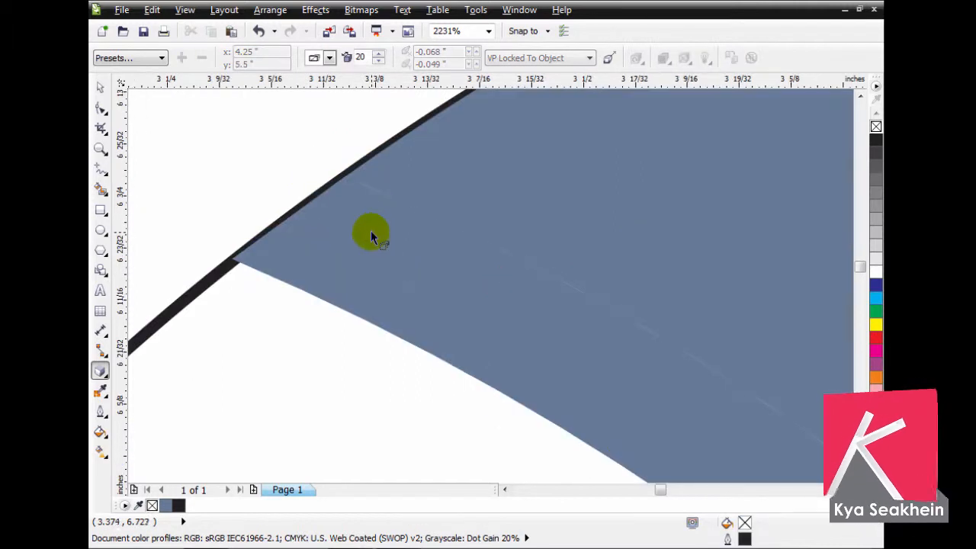
{"action": "scroll", "coordinate": [339, 208], "scroll_direction": "down", "scroll_amount": 1}
{"action": "scroll", "coordinate": [339, 204], "scroll_direction": "down", "scroll_amount": 2}
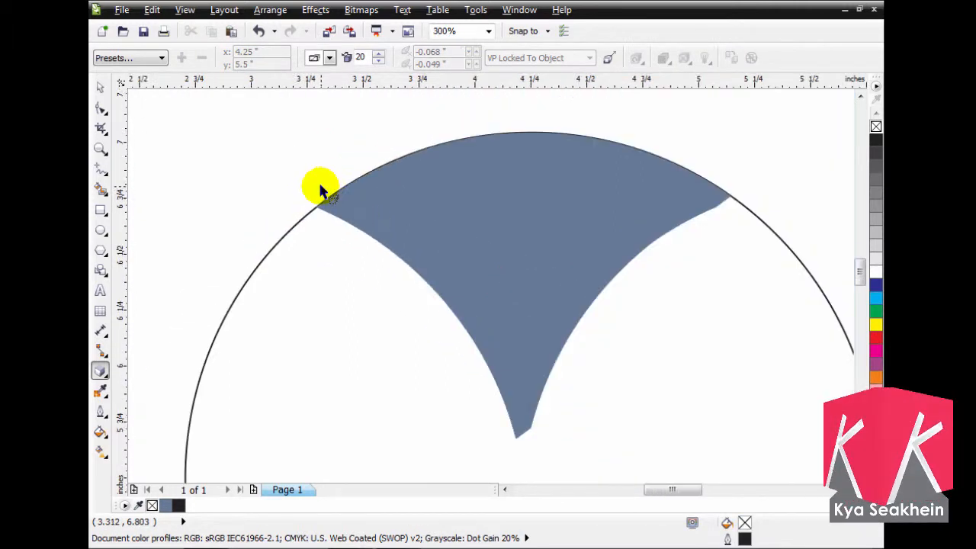
{"action": "right_click", "coordinate": [455, 311]}
{"action": "left_click", "coordinate": [496, 337]}
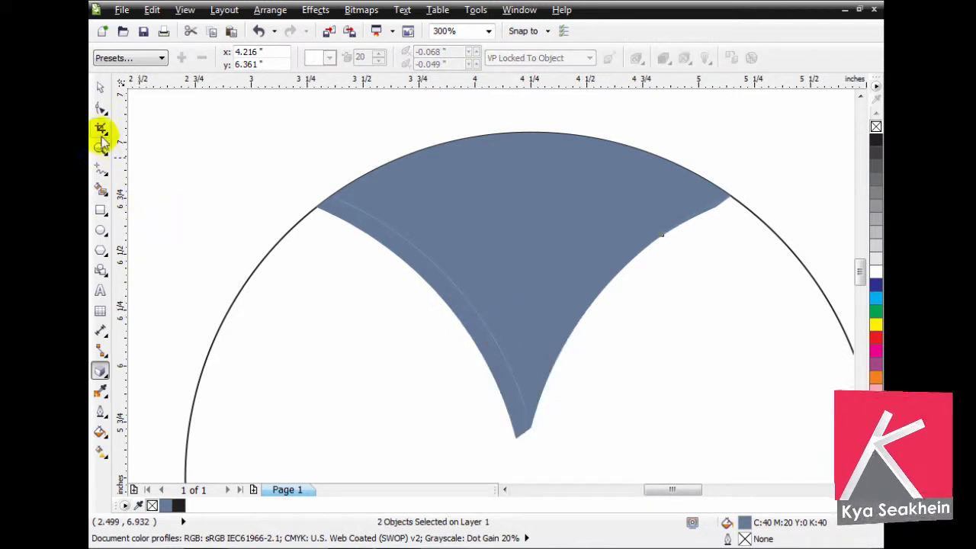
{"action": "left_click", "coordinate": [99, 87]}
{"action": "left_click", "coordinate": [714, 217]}
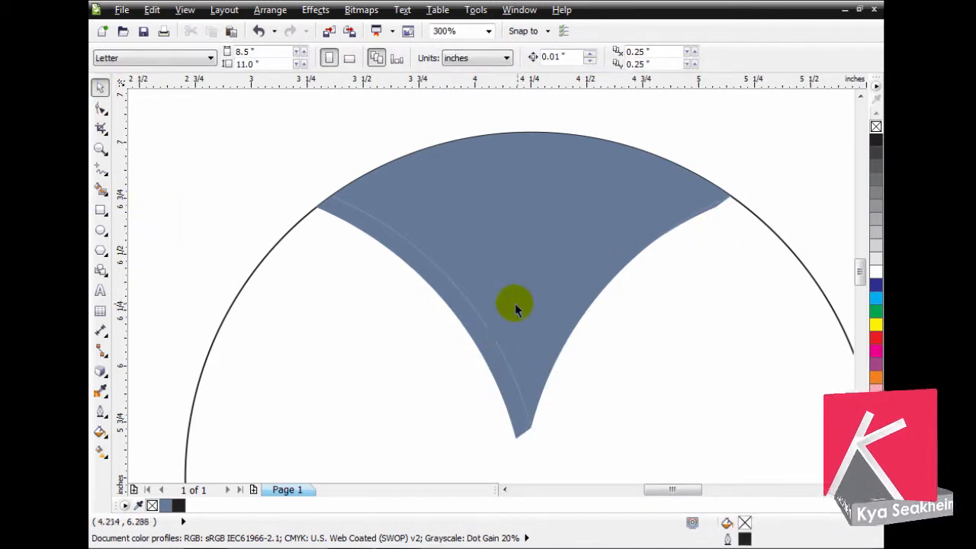
{"action": "left_click", "coordinate": [463, 323]}
{"action": "left_click", "coordinate": [451, 52]}
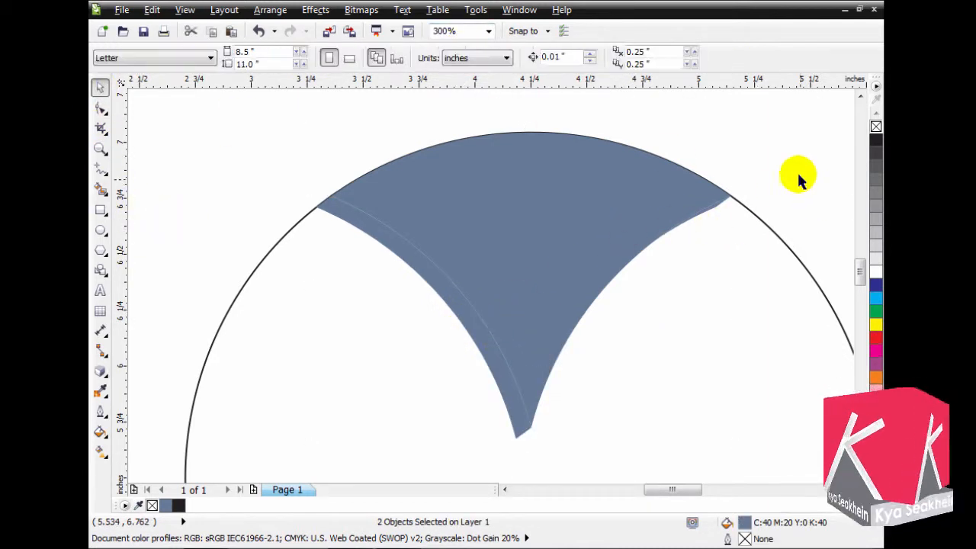
- Delete the extruded face on the shape's right edge and add a mirrored copy of the left strip there
{"action": "left_click_drag", "start_coordinate": [799, 177], "coordinate": [529, 373]}
{"action": "key", "text": "Delete"}
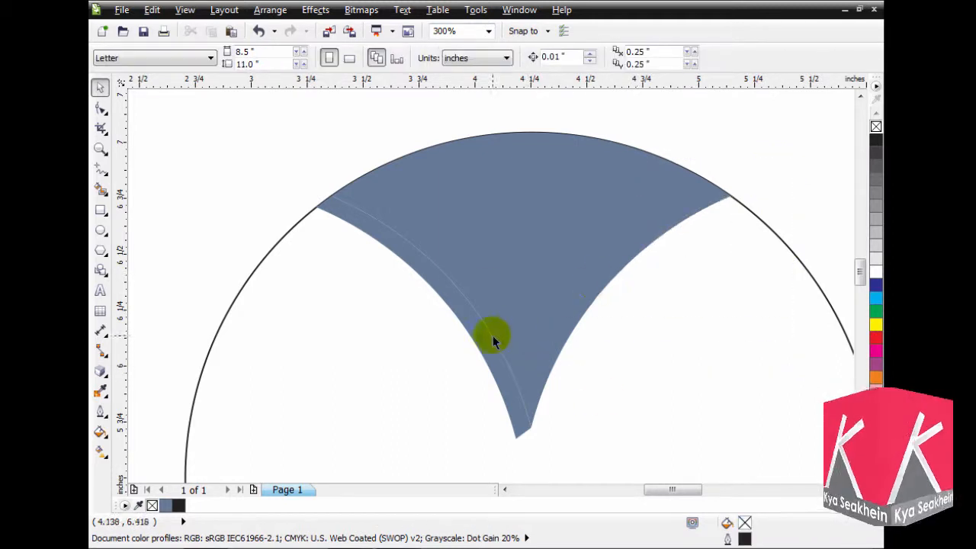
{"action": "left_click", "coordinate": [481, 351]}
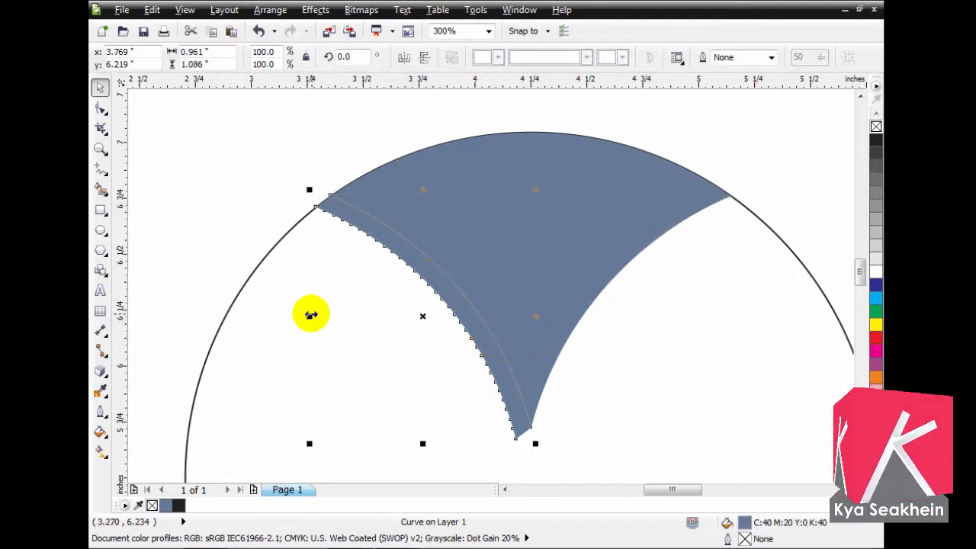
{"action": "left_click_drag", "start_coordinate": [311, 313], "coordinate": [588, 344]}
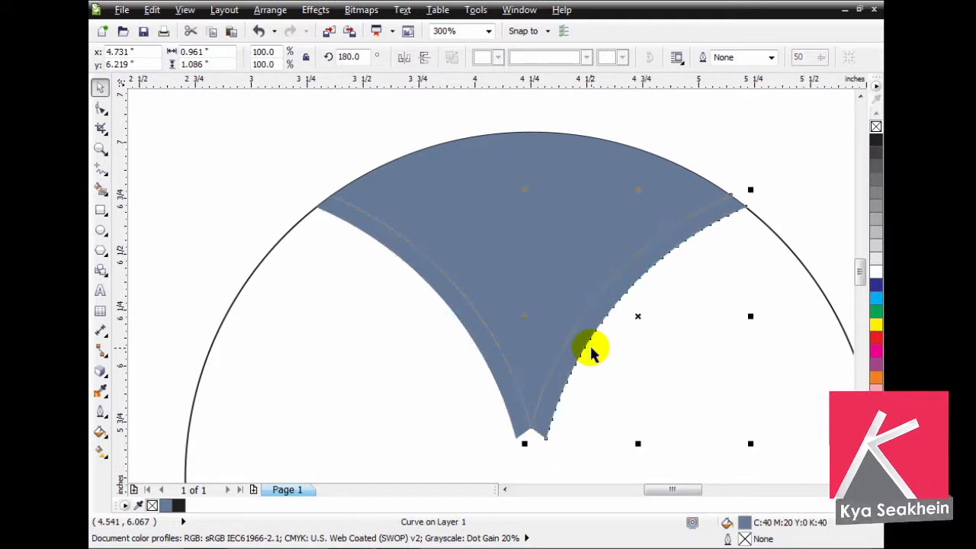
- Select both edge strips and fill them with light blue (C:40 M:0 Y:0 K:0)
{"action": "left_click", "coordinate": [523, 433], "text": "shift"}
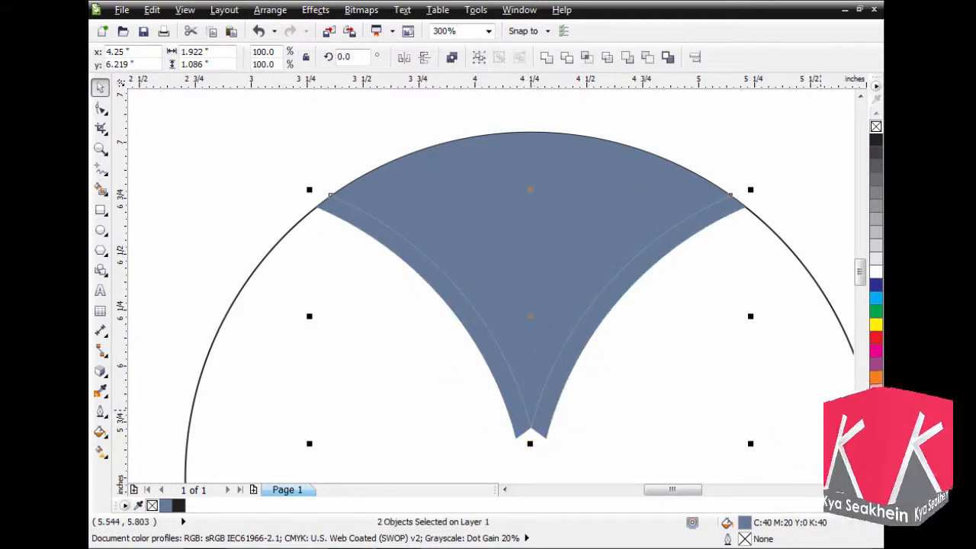
{"action": "left_click", "coordinate": [876, 486]}
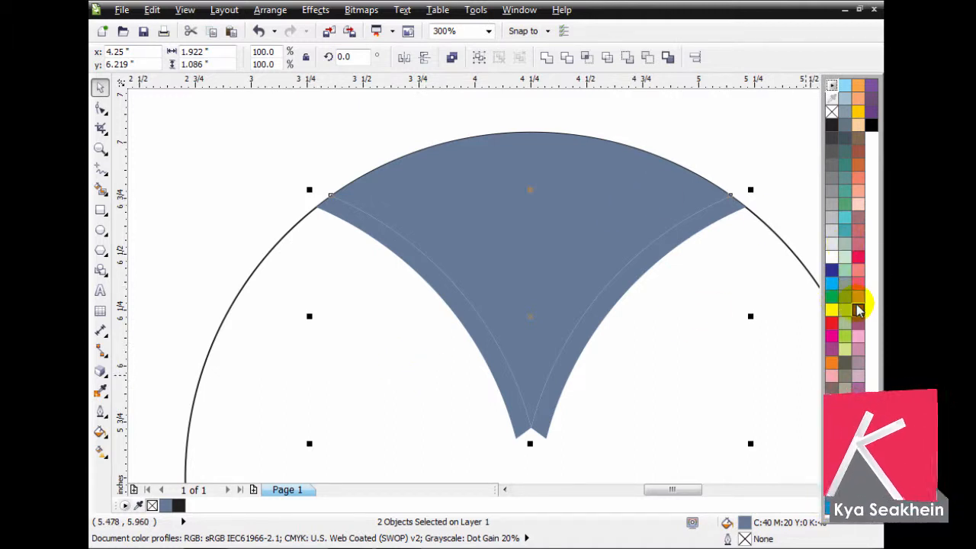
{"action": "left_click", "coordinate": [846, 90]}
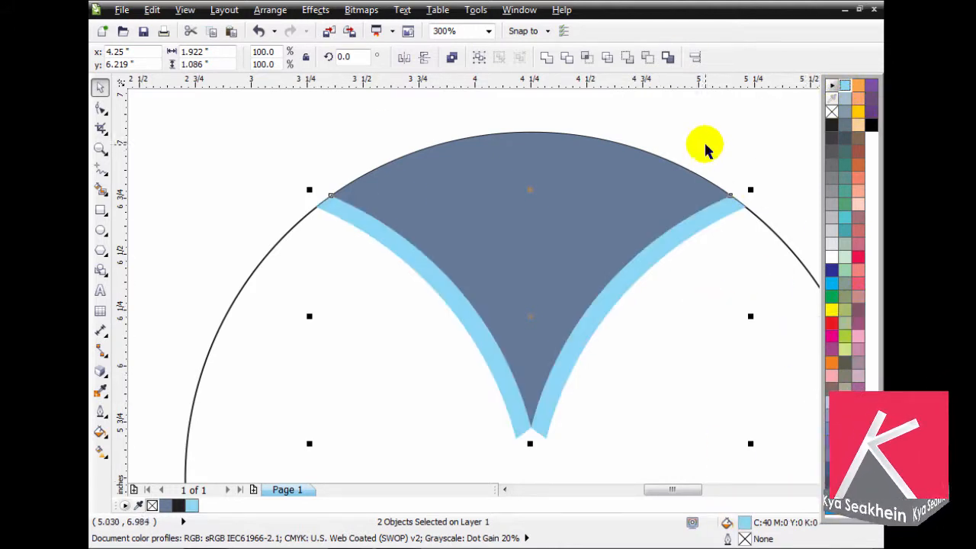
- Fill the main shape between the two light blue strips with a stronger blue from the colour palette
{"action": "left_click", "coordinate": [675, 164]}
{"action": "left_click", "coordinate": [638, 200]}
{"action": "left_click", "coordinate": [876, 508]}
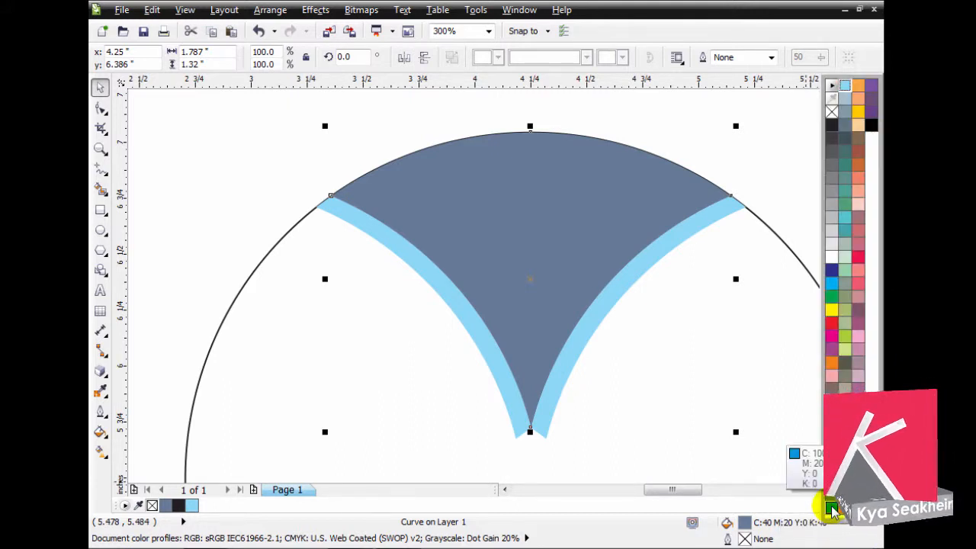
{"action": "left_click", "coordinate": [551, 168]}
{"action": "left_click", "coordinate": [606, 119]}
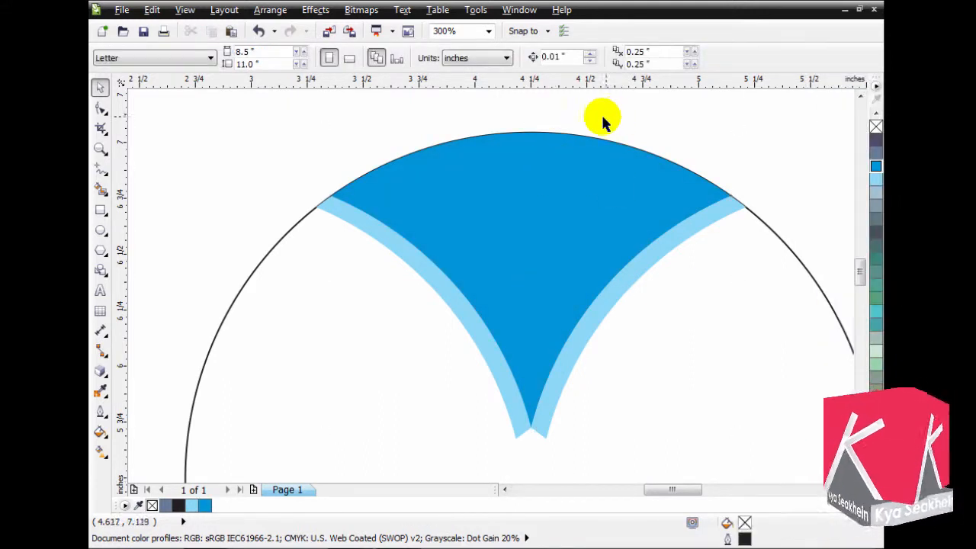
- Draw a vertical line about 1.54" long through the middle of the blue shape, extending past both its ends
{"action": "key", "text": "z"}
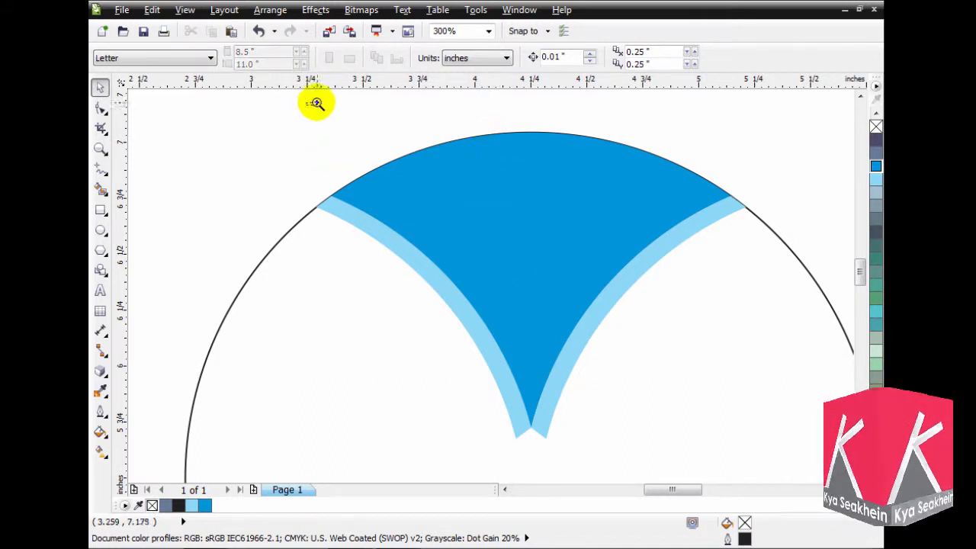
{"action": "left_click_drag", "start_coordinate": [307, 104], "coordinate": [767, 459]}
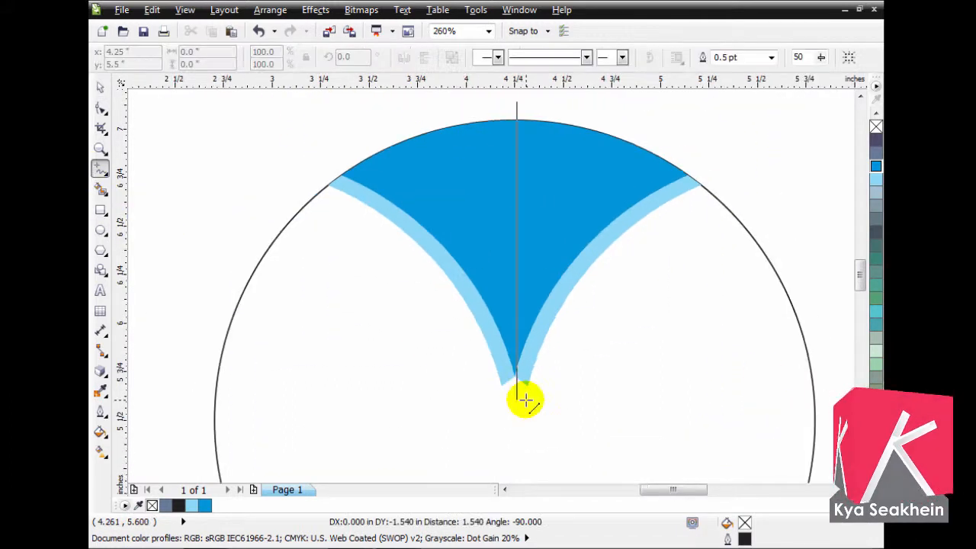
{"action": "left_click_drag", "start_coordinate": [519, 394], "coordinate": [517, 404]}
{"action": "left_click", "coordinate": [100, 88]}
{"action": "left_click", "coordinate": [560, 153], "text": "shift"}
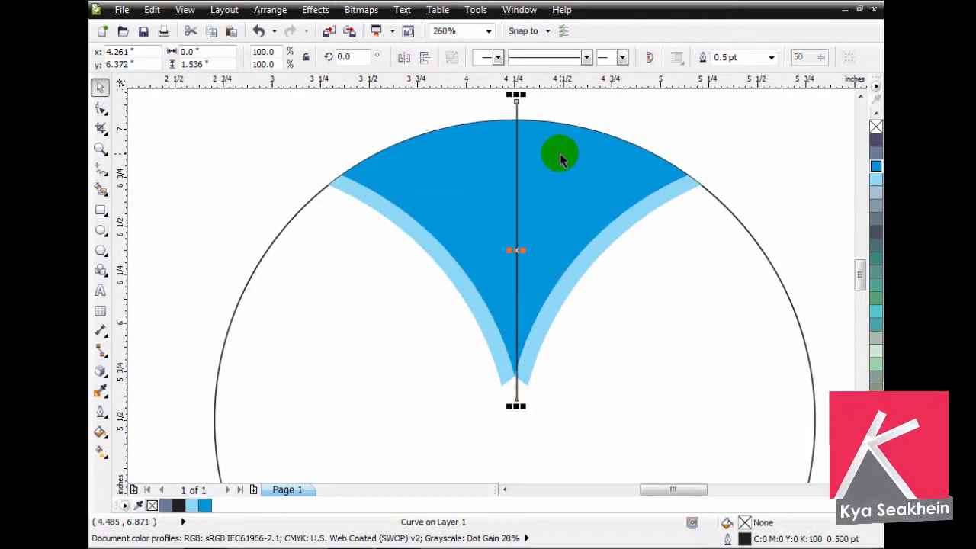
{"action": "key", "text": "Escape"}
- Extend the vertical line upward above the blue shape to a length of about 1.64"
{"action": "scroll", "coordinate": [559, 156], "scroll_direction": "down", "scroll_amount": 1}
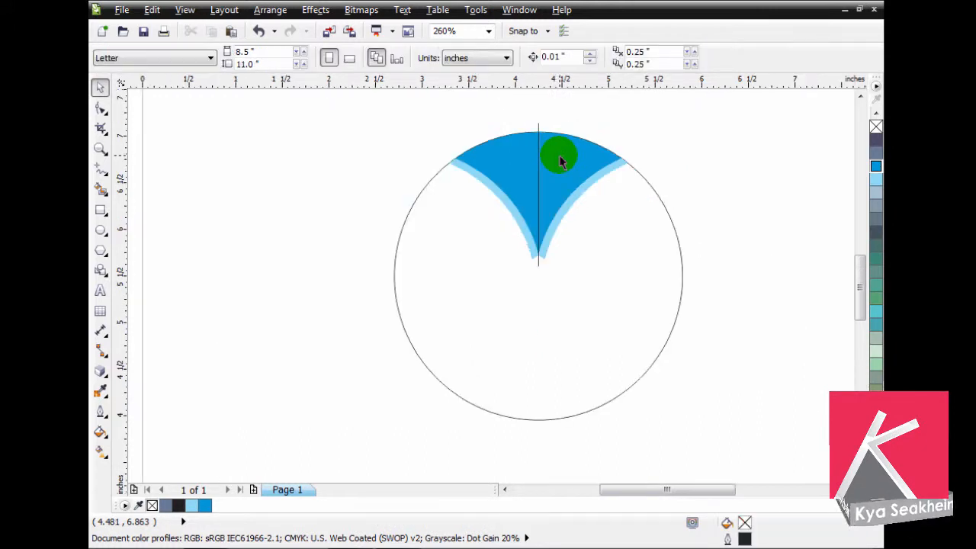
{"action": "key", "text": "F2"}
{"action": "left_click_drag", "start_coordinate": [425, 101], "coordinate": [654, 273]}
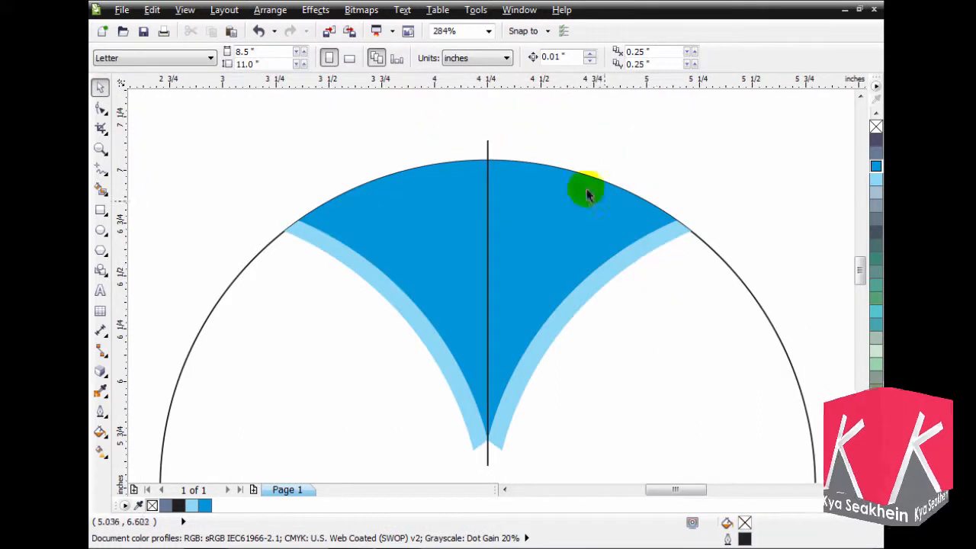
{"action": "left_click", "coordinate": [487, 145]}
{"action": "left_click_drag", "start_coordinate": [486, 134], "coordinate": [488, 110]}
{"action": "left_click", "coordinate": [562, 221]}
{"action": "key", "text": "Escape"}
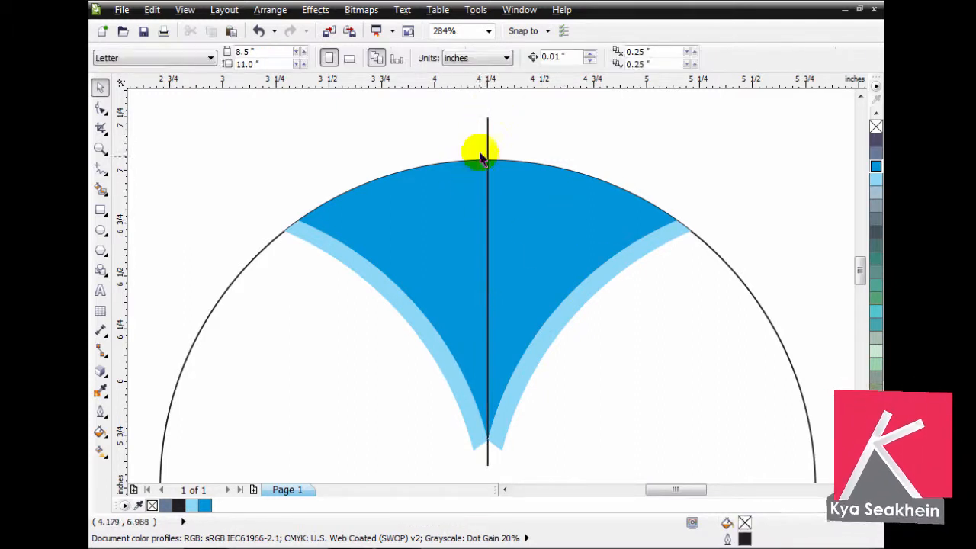
- Select the blue shape together with the vertical line and place a copy of both to the right of the circle
{"action": "left_click", "coordinate": [488, 139]}
{"action": "scroll", "coordinate": [489, 140], "scroll_direction": "down", "scroll_amount": 2}
{"action": "left_click", "coordinate": [463, 178], "text": "shift"}
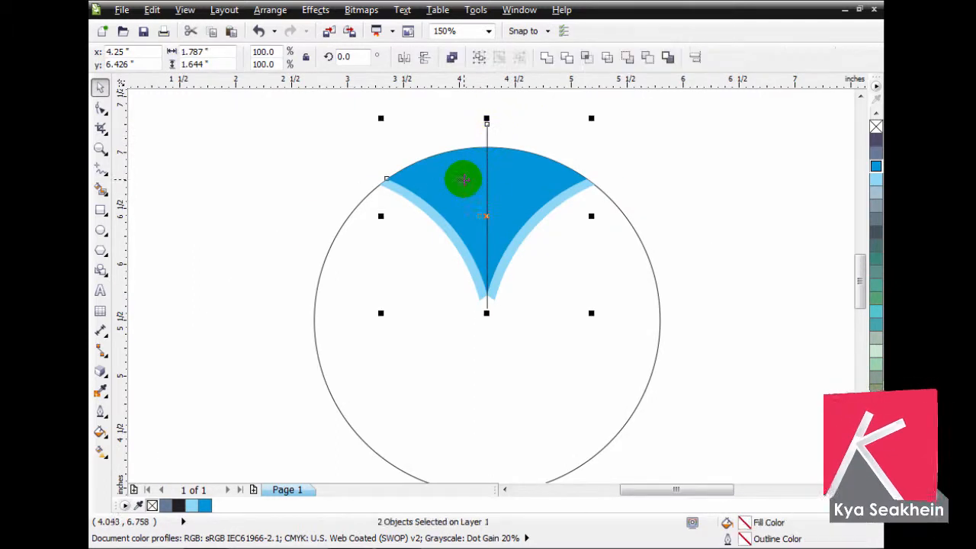
{"action": "left_click_drag", "start_coordinate": [452, 190], "coordinate": [689, 189]}
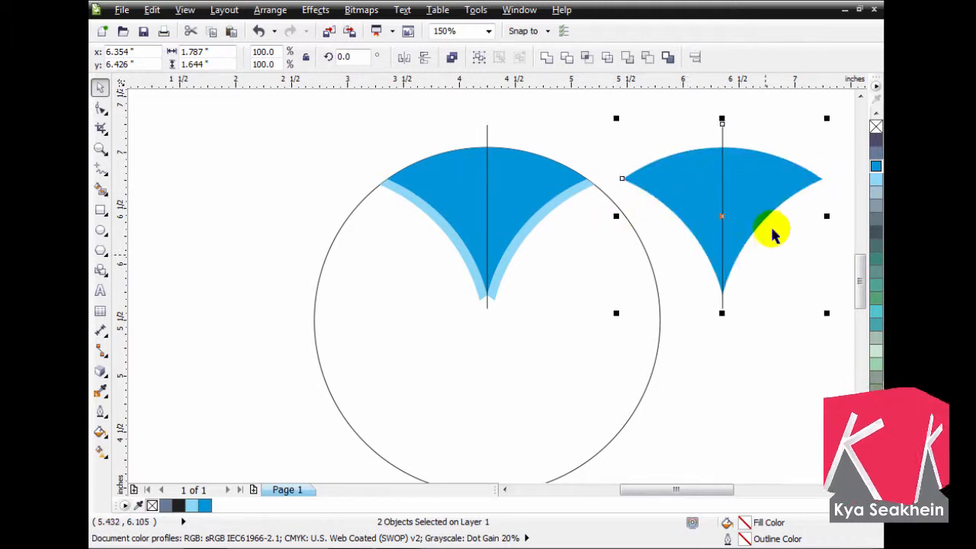
- Trim the copied blue shape with its vertical line and break it apart into separate left and right halves
{"action": "left_click", "coordinate": [567, 61]}
{"action": "left_click", "coordinate": [725, 135]}
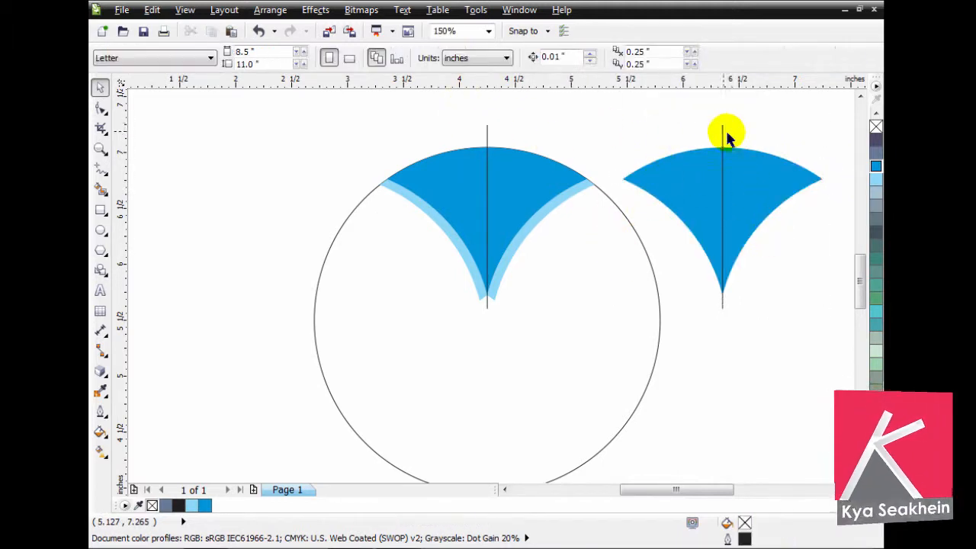
{"action": "left_click", "coordinate": [701, 165]}
{"action": "left_click", "coordinate": [451, 57]}
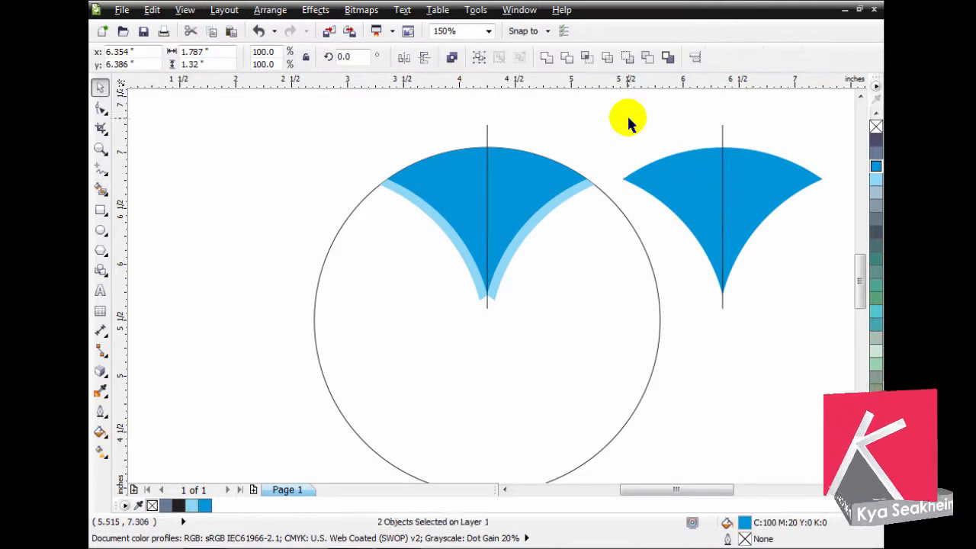
{"action": "left_click", "coordinate": [702, 170]}
- Delete the vertical line on the split copy and the one on the original blue shape
{"action": "left_click", "coordinate": [723, 131]}
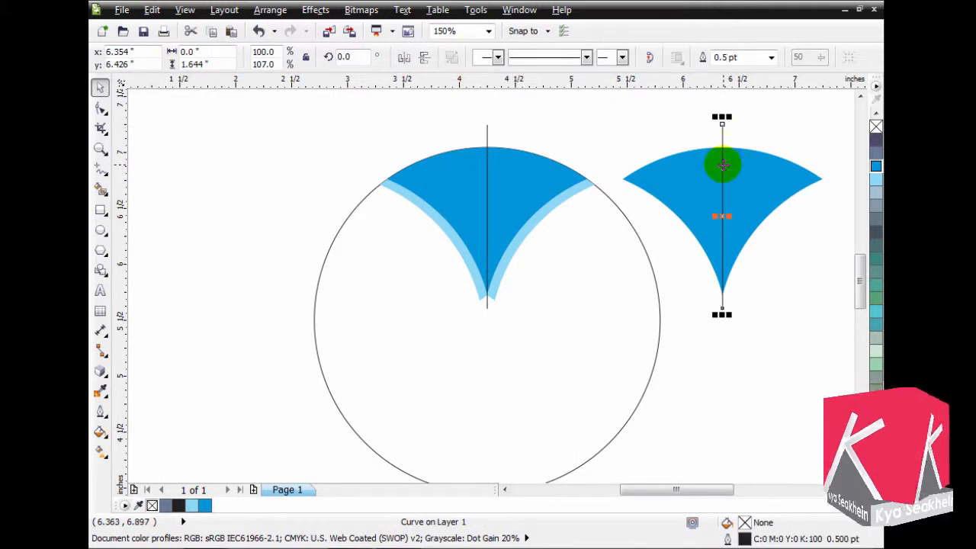
{"action": "key", "text": "Delete"}
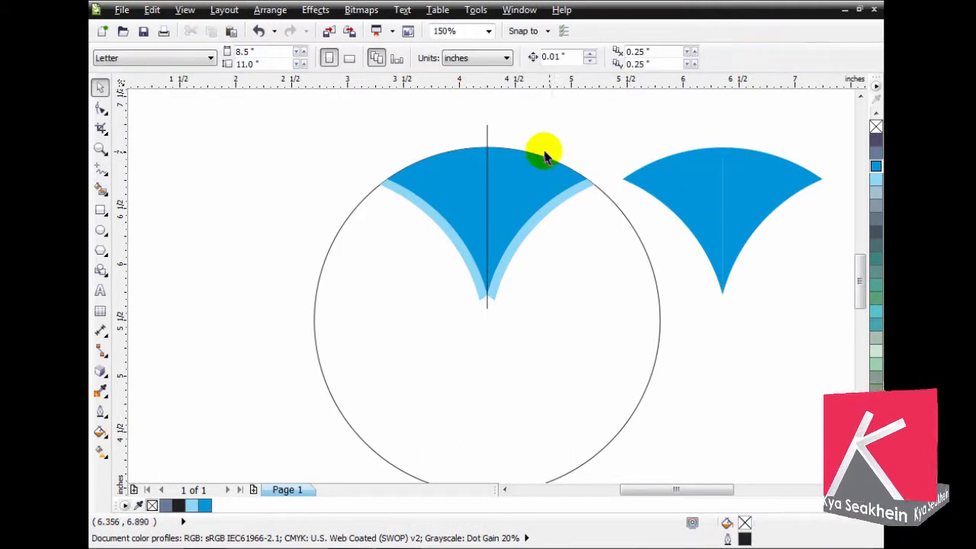
{"action": "left_click", "coordinate": [487, 134]}
{"action": "key", "text": "Delete"}
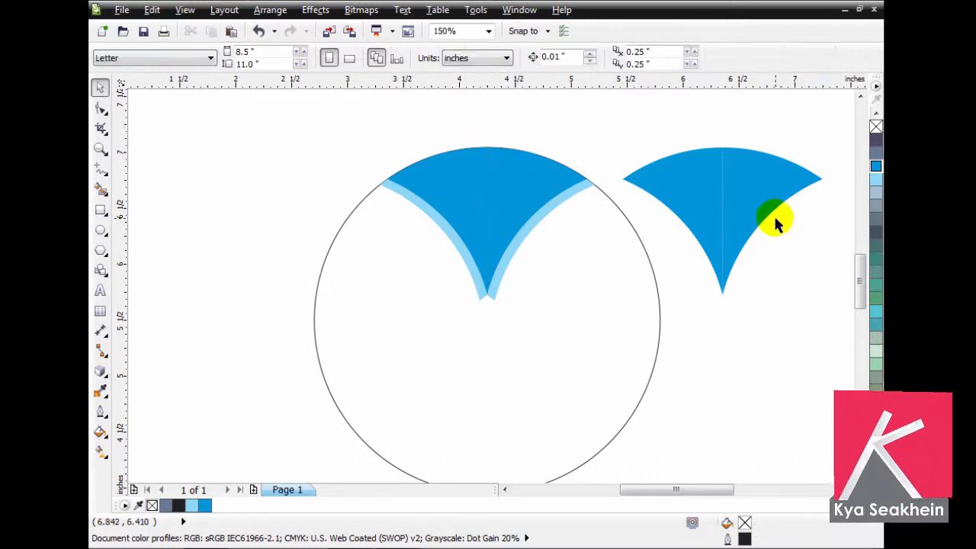
- Fill the left half of the copied shape with white
{"action": "left_click", "coordinate": [697, 197]}
{"action": "left_click", "coordinate": [460, 187], "text": "shift"}
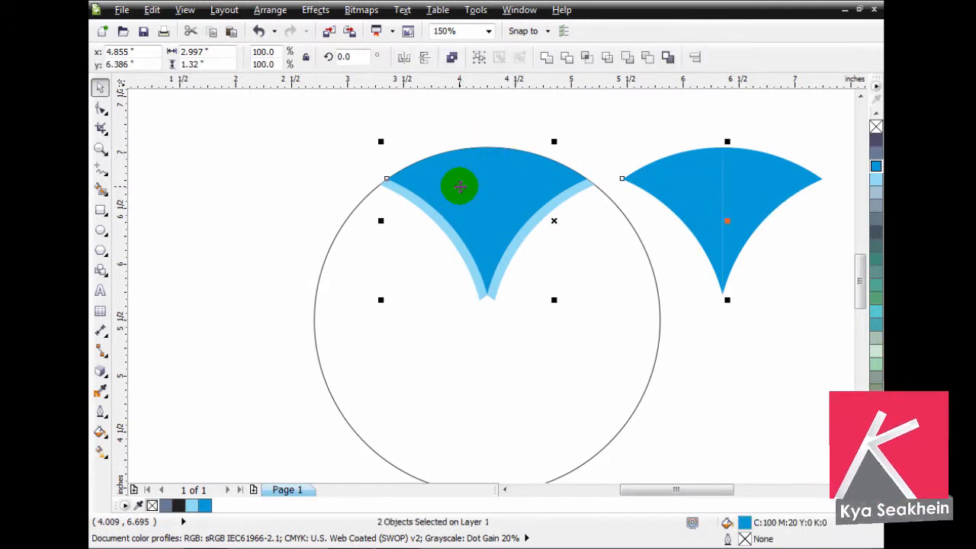
{"action": "left_click", "coordinate": [702, 240]}
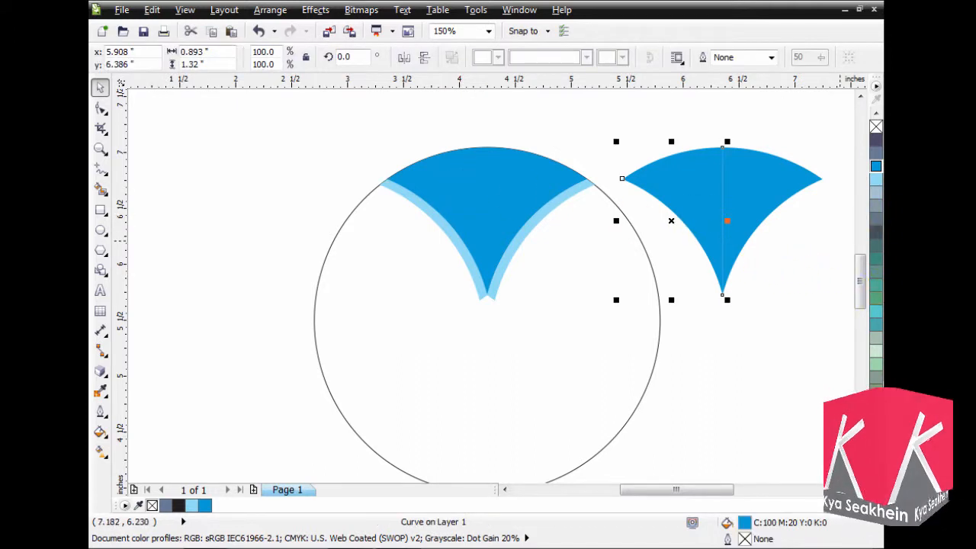
{"action": "left_click", "coordinate": [832, 257]}
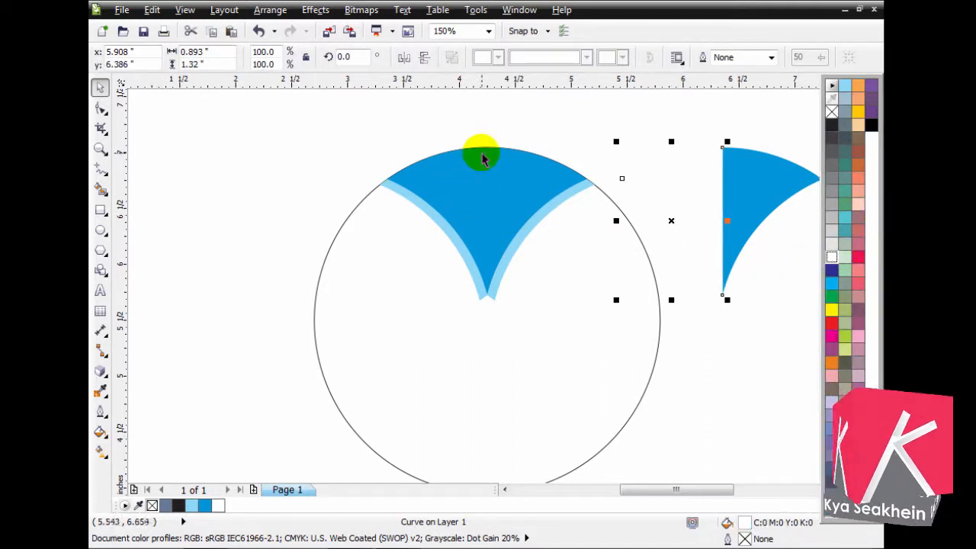
- Align the white half to the left edge of the original blue shape inside the circle
{"action": "key", "text": "F2"}
{"action": "left_click_drag", "start_coordinate": [377, 110], "coordinate": [833, 371]}
{"action": "left_click", "coordinate": [244, 219], "text": "shift"}
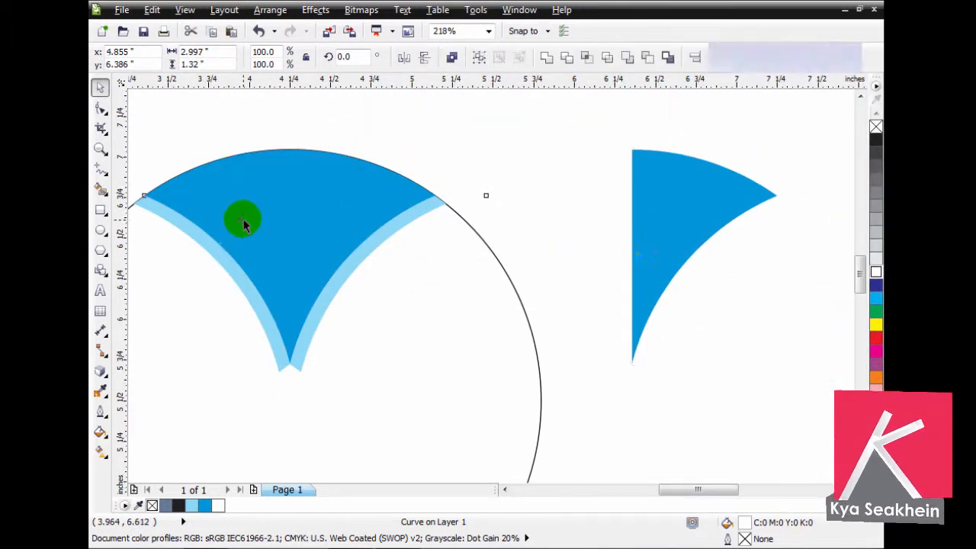
{"action": "key", "text": "l"}
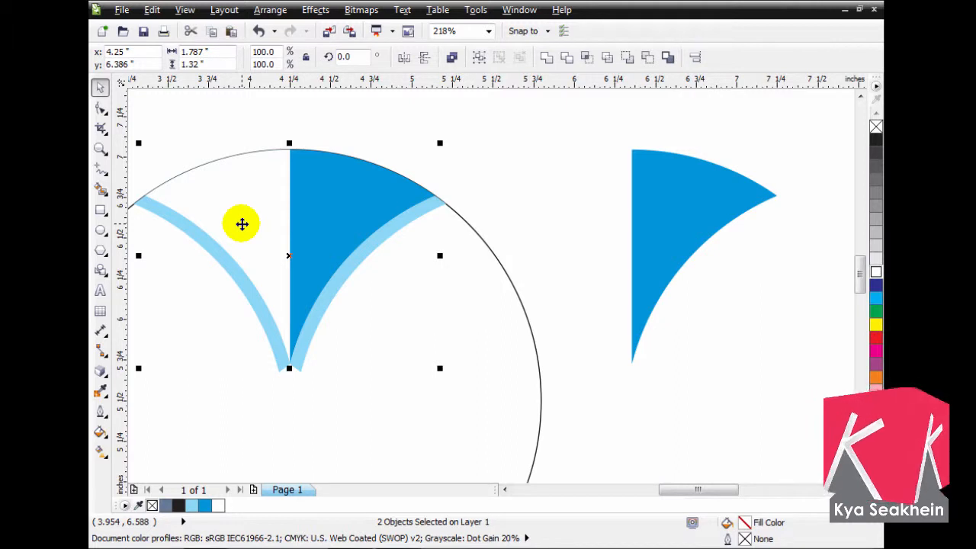
{"action": "left_click", "coordinate": [331, 216]}
- Align the copied right half to the original shape's right edge and give it a white linear transparency fading towards the outer edge
{"action": "key", "text": "F2"}
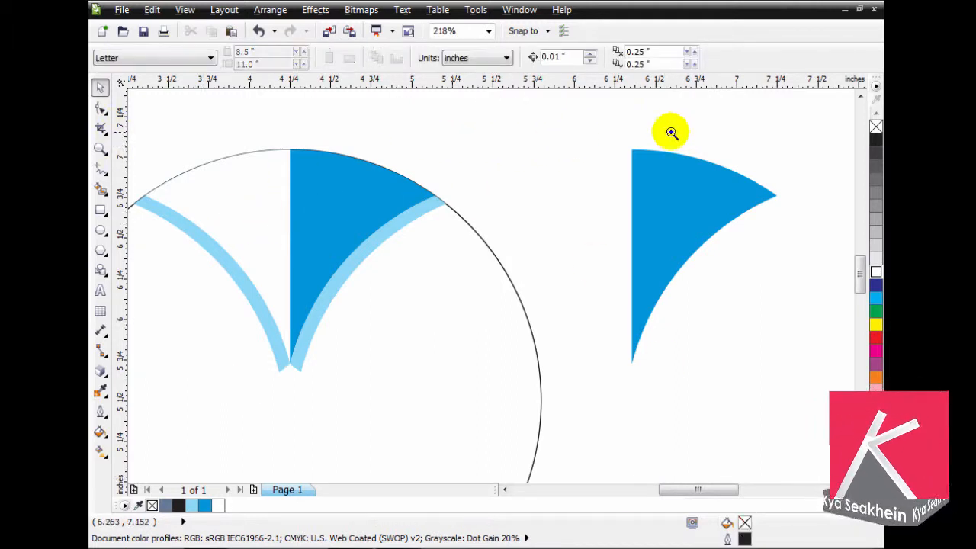
{"action": "left_click_drag", "start_coordinate": [730, 130], "coordinate": [156, 415]}
{"action": "left_click", "coordinate": [811, 169]}
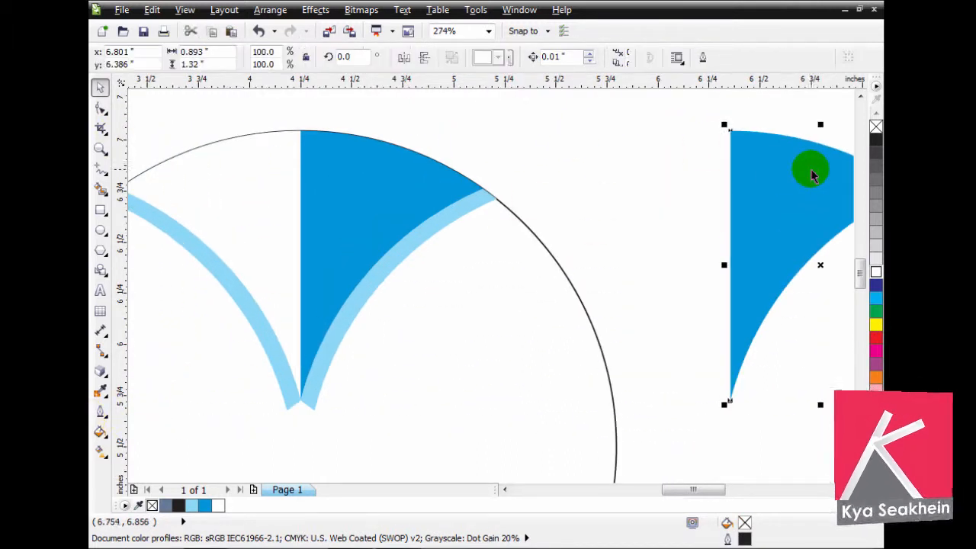
{"action": "left_click", "coordinate": [350, 190]}
{"action": "left_click", "coordinate": [350, 191], "text": "shift"}
{"action": "key", "text": "l"}
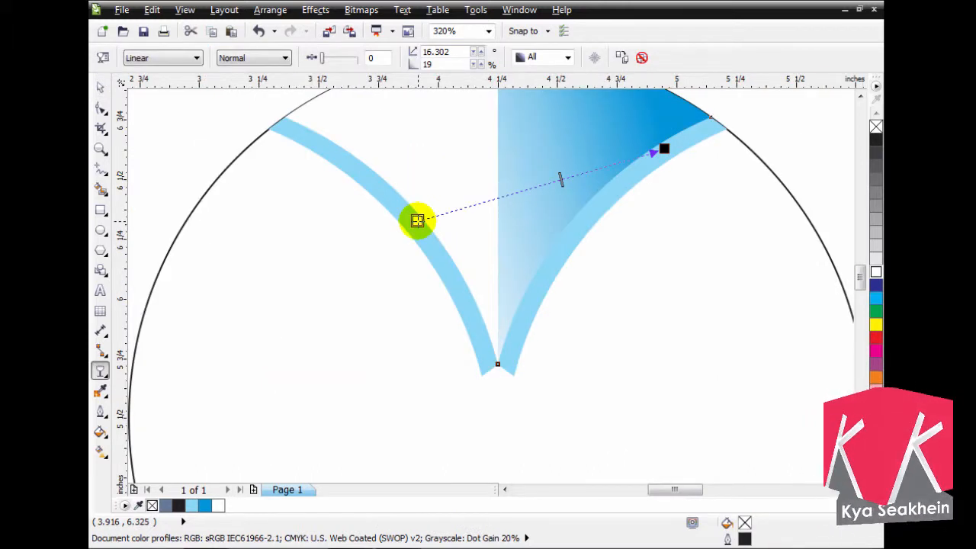
{"action": "left_click_drag", "start_coordinate": [418, 221], "coordinate": [323, 227]}
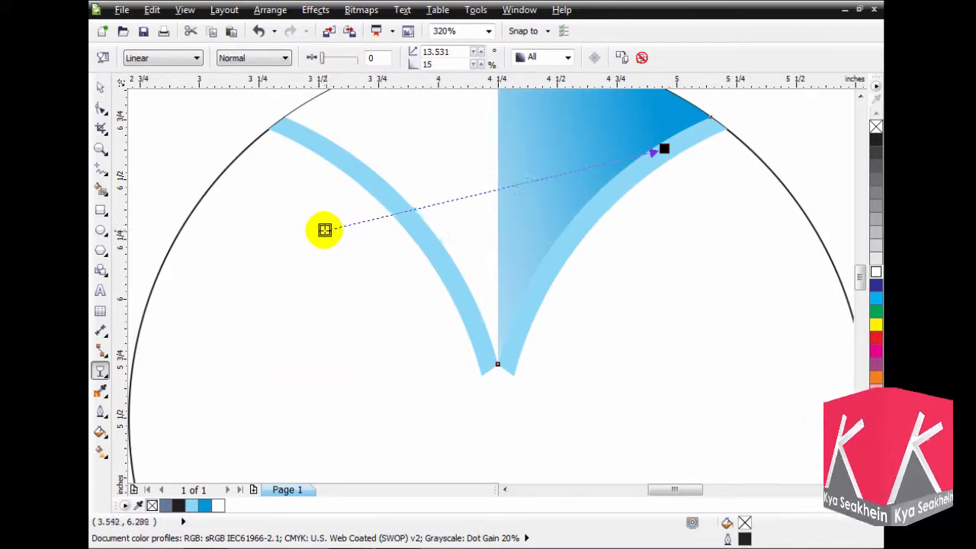
- Apply a linear transparency to the white left half, adjusting its end points until the fade mirrors the right half's shading
{"action": "left_click", "coordinate": [432, 168]}
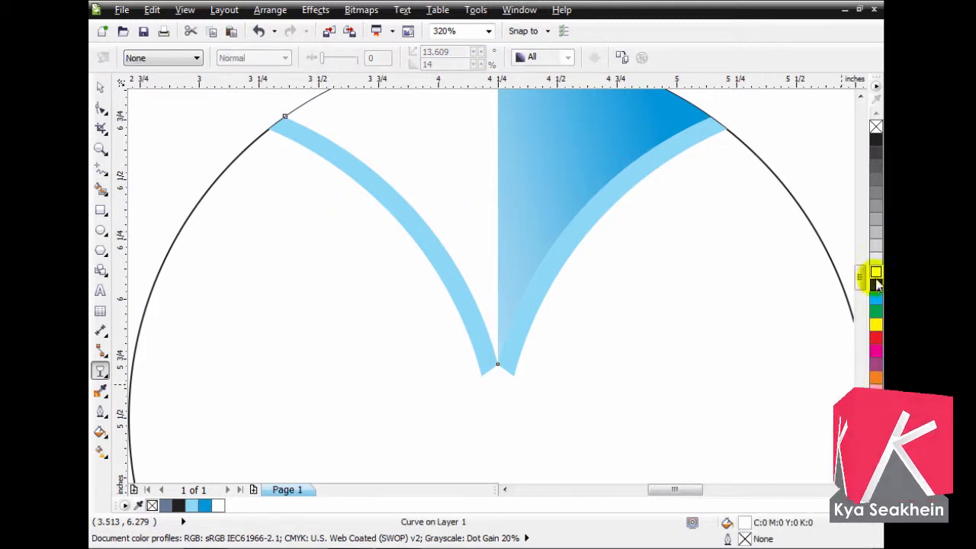
{"action": "mouse_move", "coordinate": [860, 282]}
{"action": "left_mouse_down"}
{"action": "mouse_move", "coordinate": [861, 262]}
{"action": "mouse_move", "coordinate": [861, 276]}
{"action": "left_mouse_up"}
{"action": "left_click_drag", "start_coordinate": [396, 188], "coordinate": [583, 226]}
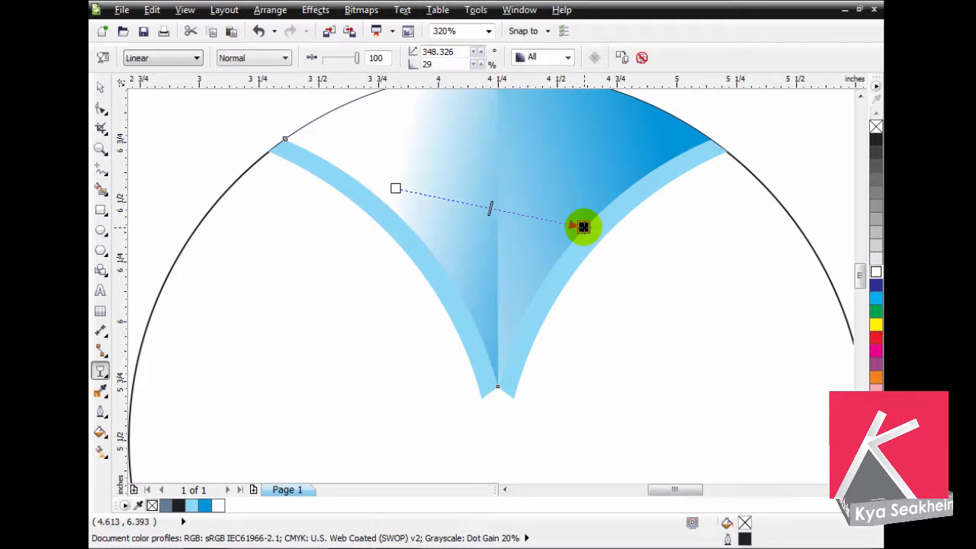
{"action": "left_click_drag", "start_coordinate": [396, 189], "coordinate": [611, 353]}
{"action": "left_click_drag", "start_coordinate": [584, 227], "coordinate": [394, 159]}
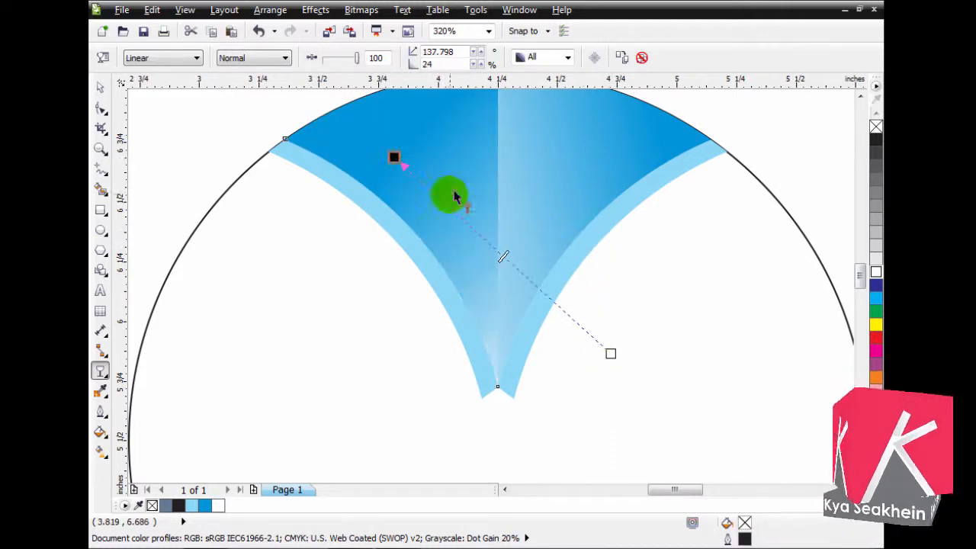
{"action": "left_click_drag", "start_coordinate": [609, 350], "coordinate": [613, 288]}
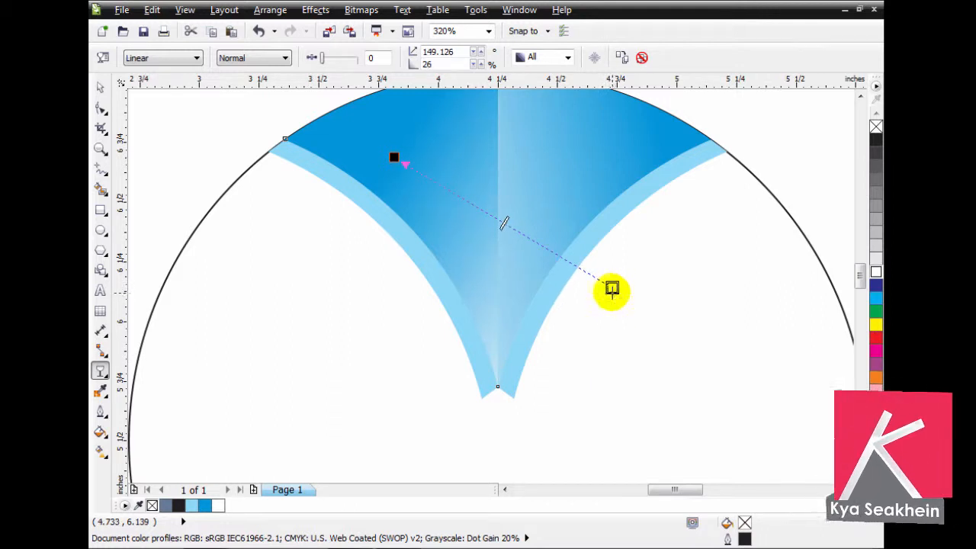
{"action": "left_click_drag", "start_coordinate": [861, 279], "coordinate": [860, 277]}
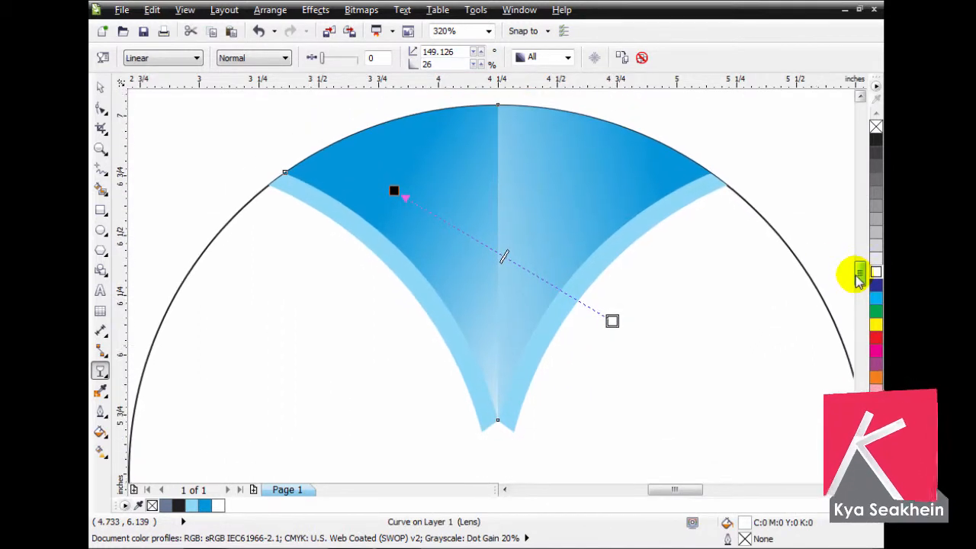
{"action": "left_click_drag", "start_coordinate": [394, 191], "coordinate": [349, 247]}
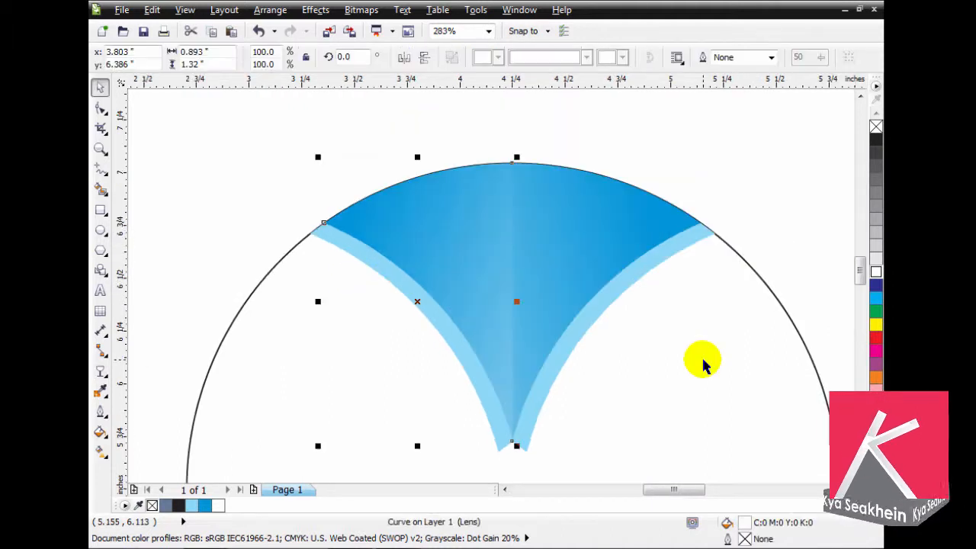
{"action": "key", "text": "ctrl+Page_Down"}
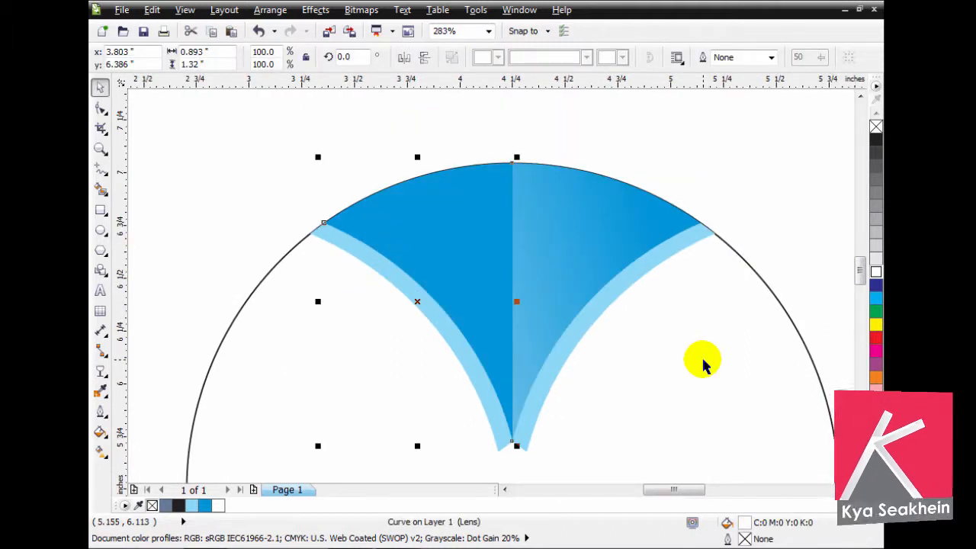
{"action": "key", "text": "Escape"}
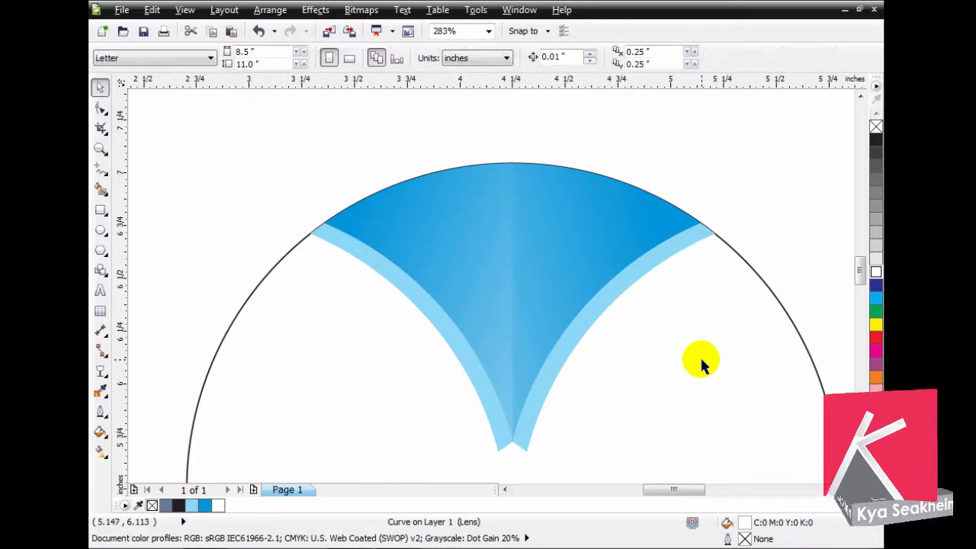
- Select the blue shape, both light blue strips and both shading halves, and group them
{"action": "scroll", "coordinate": [690, 359], "scroll_direction": "down", "scroll_amount": 3}
{"action": "key", "text": "F3"}
{"action": "key", "text": "F2"}
{"action": "left_click_drag", "start_coordinate": [401, 233], "coordinate": [694, 456]}
{"action": "left_click_drag", "start_coordinate": [599, 131], "coordinate": [299, 301]}
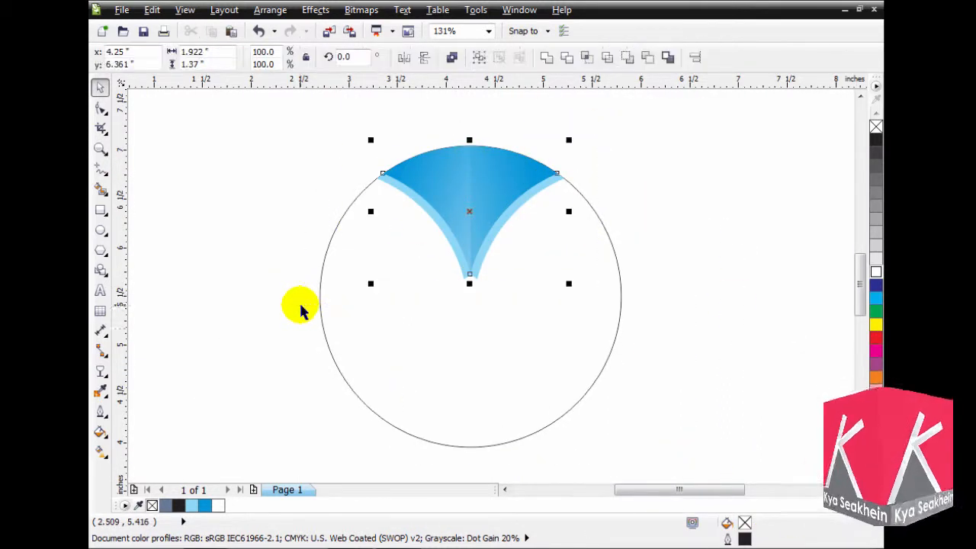
{"action": "key", "text": "ctrl+g"}
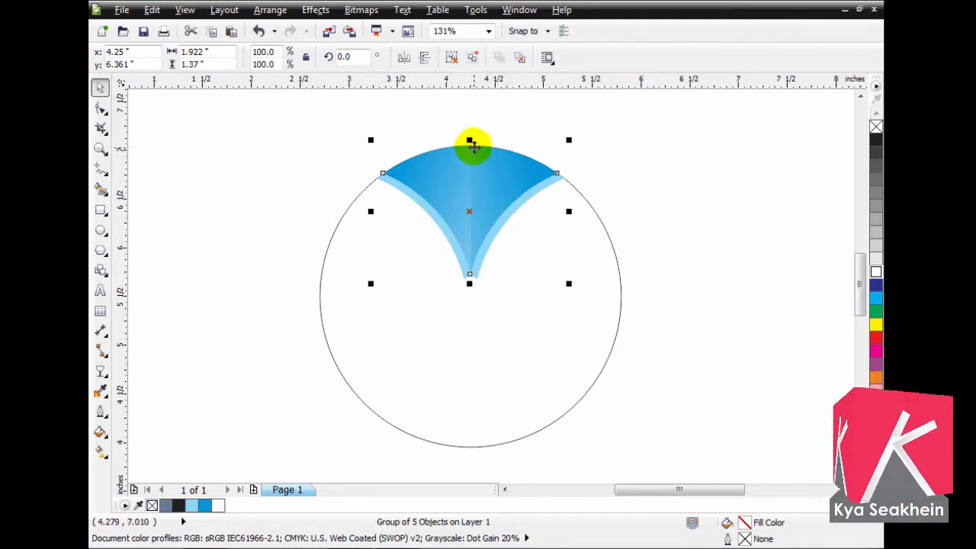
- Create a vertically mirrored copy of the group below it and align the copy to the bottom of the circle
{"action": "left_click_drag", "start_coordinate": [472, 138], "coordinate": [447, 338]}
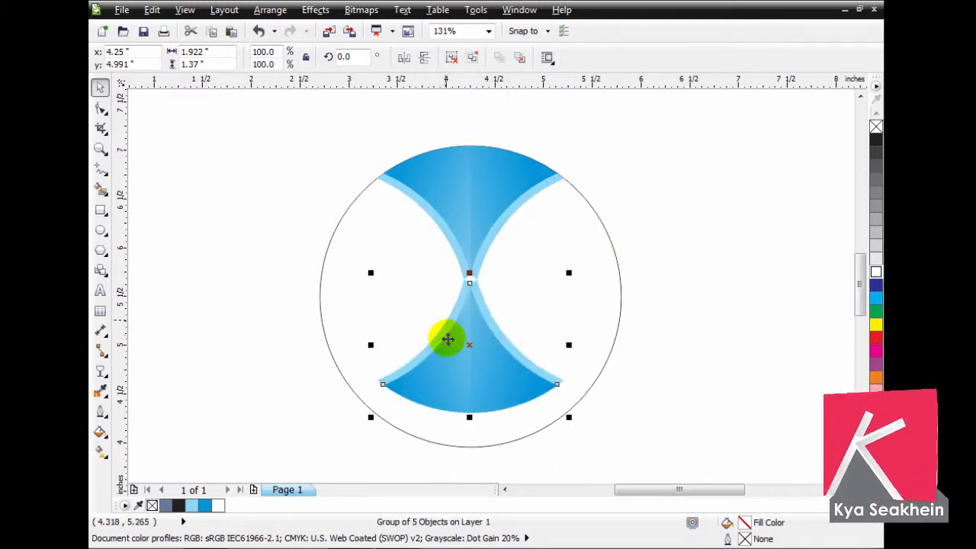
{"action": "left_click", "coordinate": [521, 440], "text": "shift"}
{"action": "key", "text": "b"}
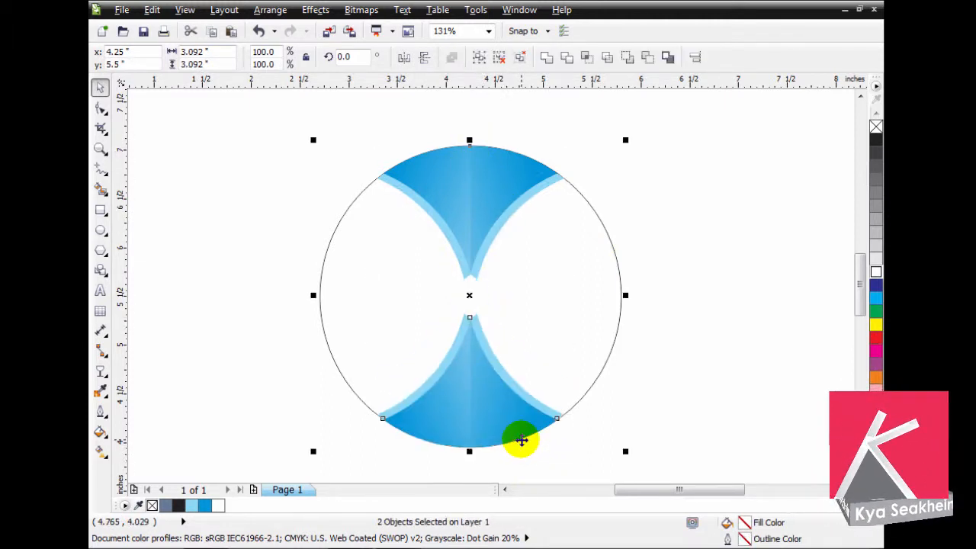
{"action": "left_click", "coordinate": [545, 437]}
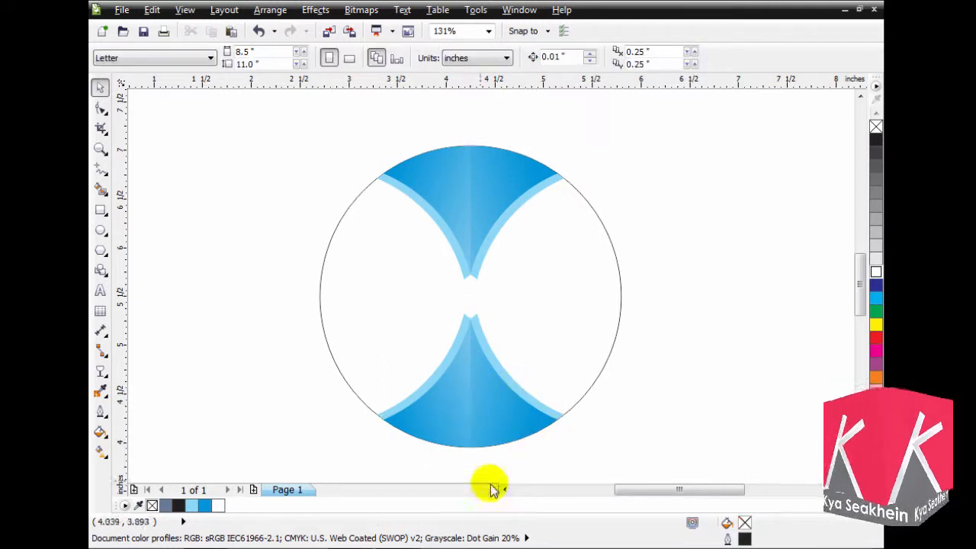
- Select the upper and lower groups together and create a copy of both rotated by 90° about the circle's centre
{"action": "left_click", "coordinate": [478, 400]}
{"action": "left_click", "coordinate": [467, 211], "text": "shift"}
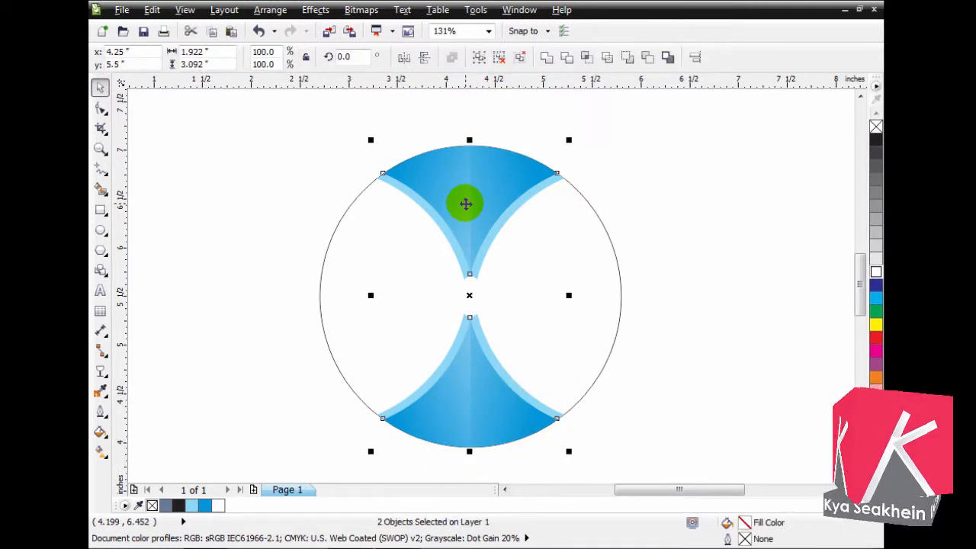
{"action": "left_click", "coordinate": [475, 207]}
{"action": "left_click_drag", "start_coordinate": [367, 141], "coordinate": [293, 390]}
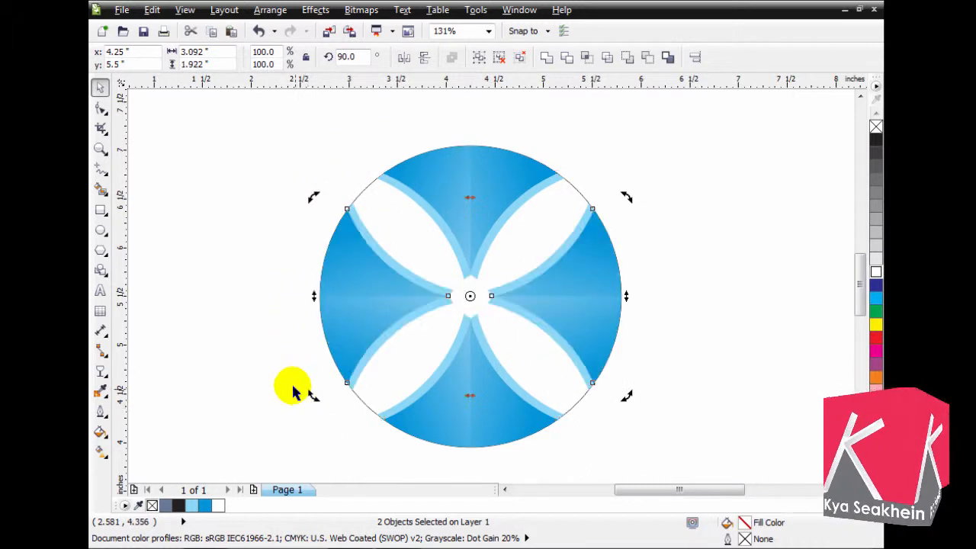
{"action": "left_click", "coordinate": [767, 357]}
{"action": "left_click", "coordinate": [578, 196]}
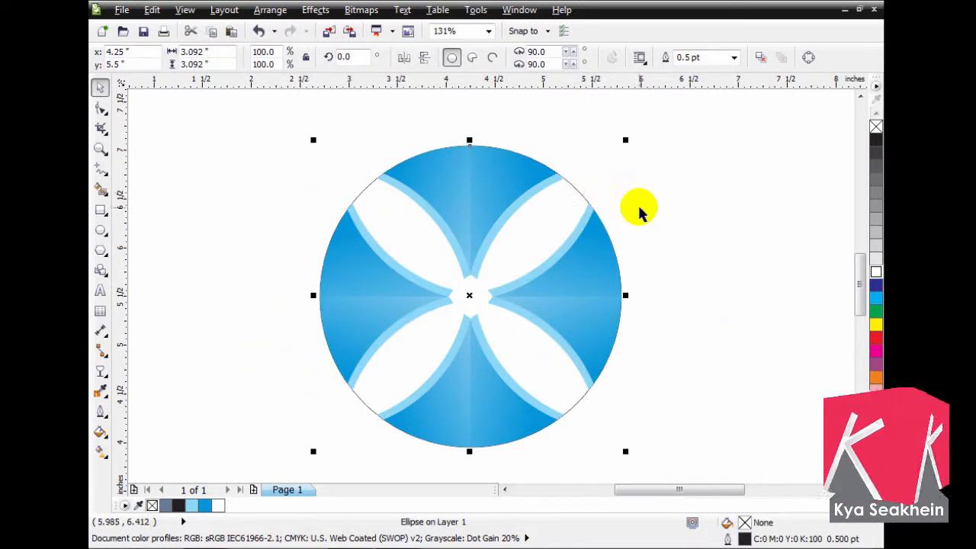
{"action": "left_click", "coordinate": [640, 212]}
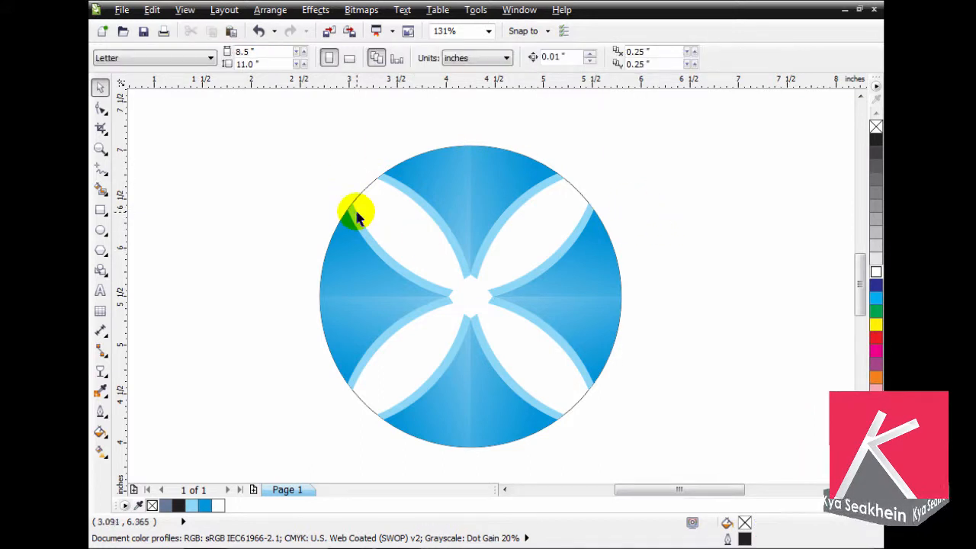
- Ungroup the left segment and send its lower white shading half behind the blue shape
{"action": "left_click_drag", "start_coordinate": [299, 153], "coordinate": [645, 426]}
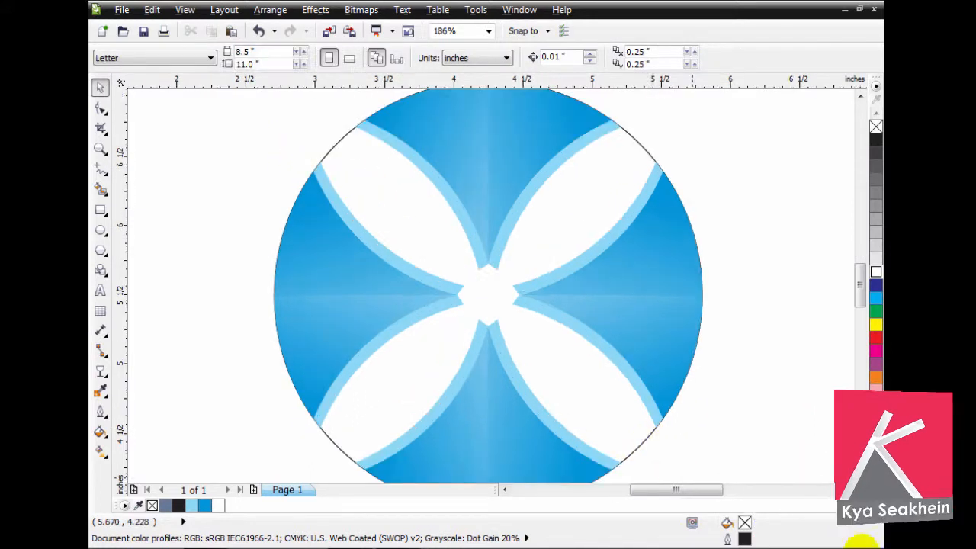
{"action": "left_click", "coordinate": [321, 373]}
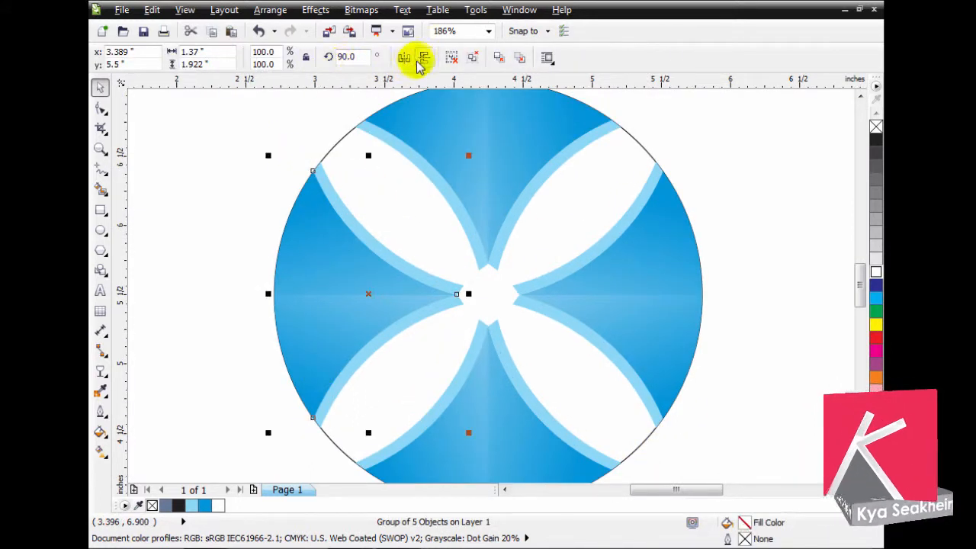
{"action": "left_click", "coordinate": [448, 58]}
{"action": "left_click", "coordinate": [329, 319]}
{"action": "left_click", "coordinate": [328, 270], "text": "shift"}
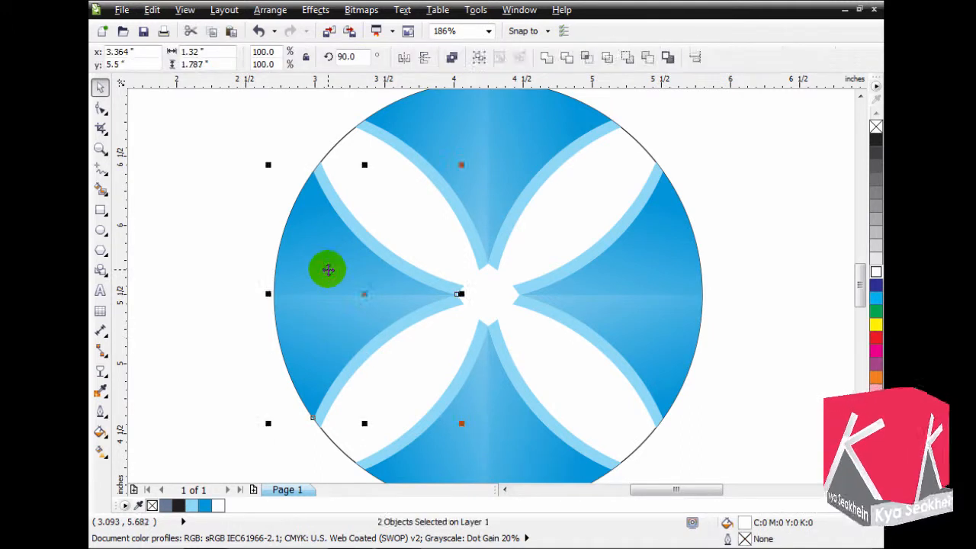
{"action": "left_click", "coordinate": [328, 269]}
{"action": "left_click", "coordinate": [314, 337]}
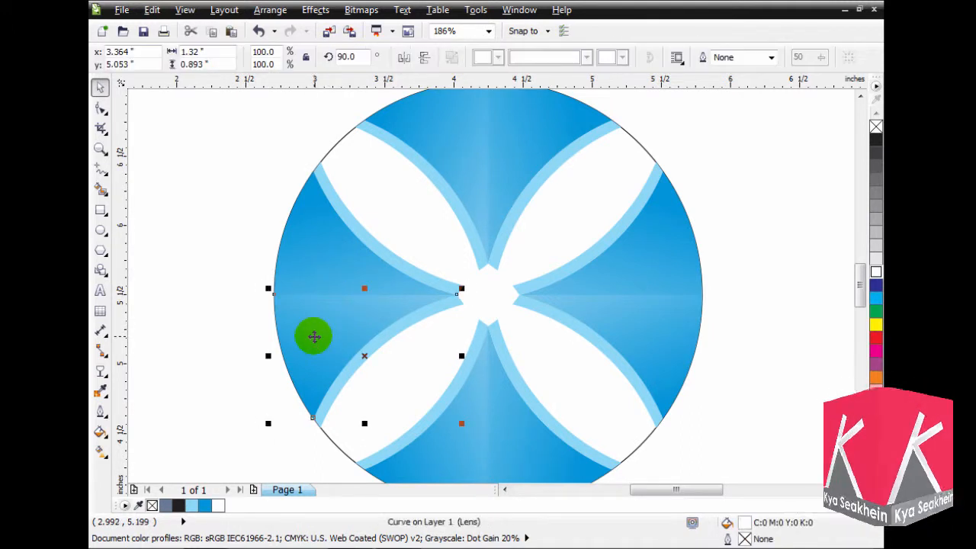
{"action": "key", "text": "Delete"}
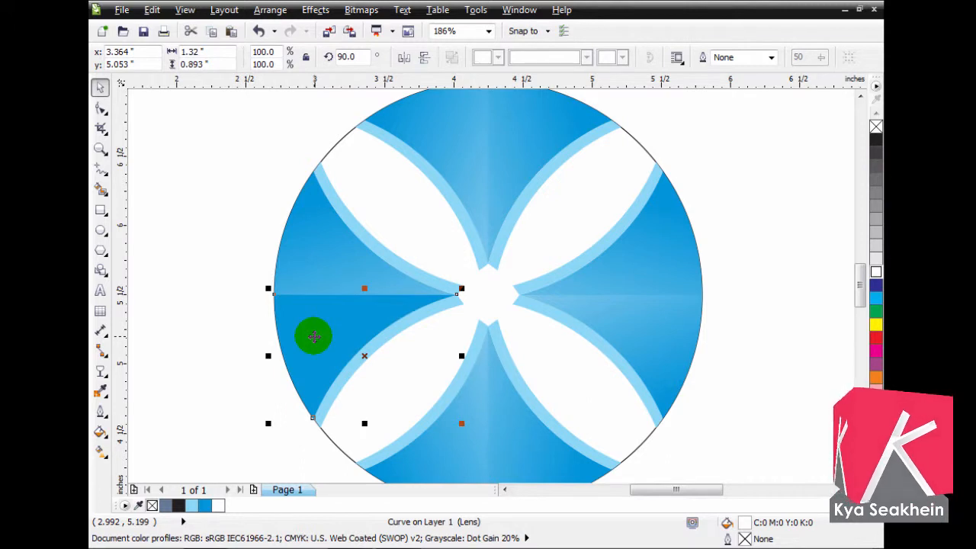
- Fill the left segment's blue base shape with green, C100 M0 Y100 K0
{"action": "left_click", "coordinate": [314, 336]}
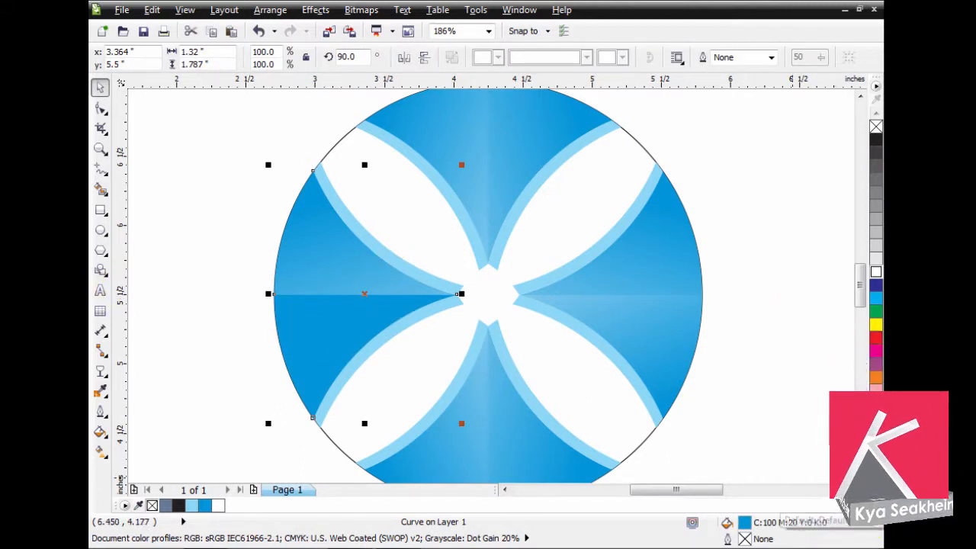
{"action": "left_click", "coordinate": [876, 505]}
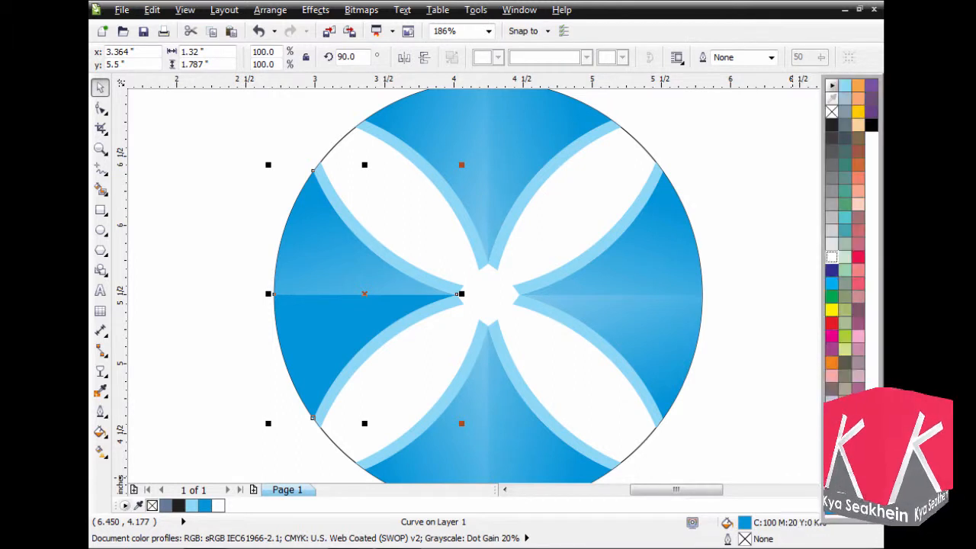
{"action": "left_click", "coordinate": [833, 297]}
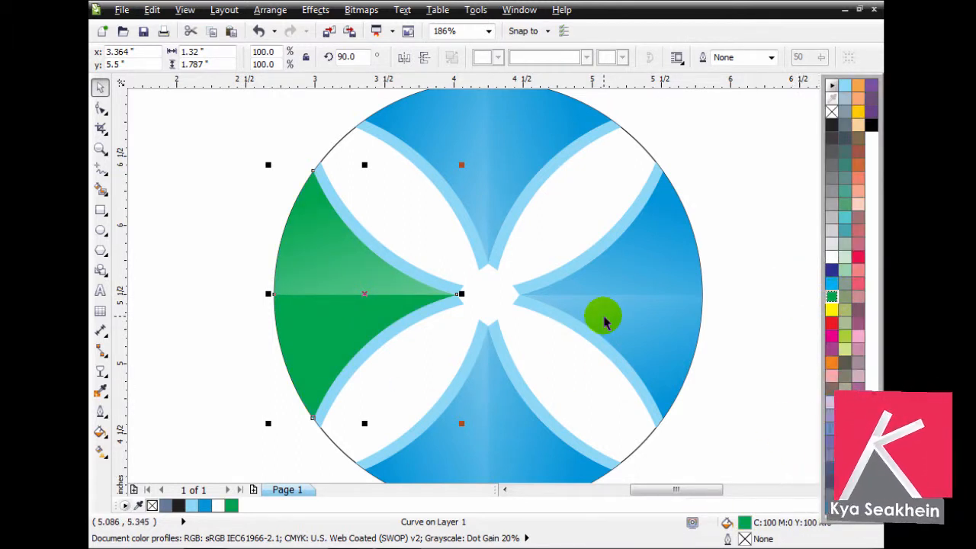
- Try a linear fountain fill from green to yellow-green on the left shape and return it to solid green
{"action": "key", "text": "F11"}
{"action": "left_click", "coordinate": [438, 258]}
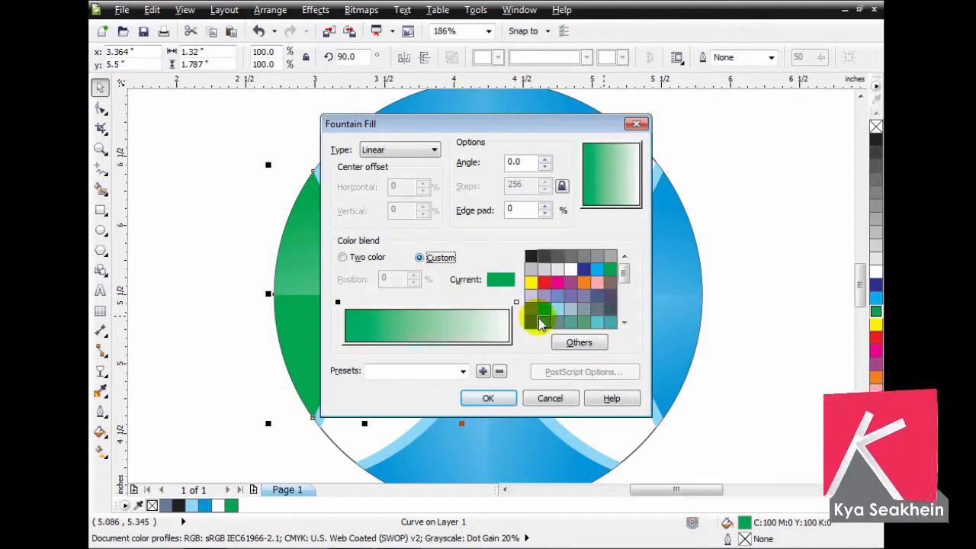
{"action": "left_click", "coordinate": [516, 303]}
{"action": "mouse_move", "coordinate": [621, 277]}
{"action": "left_mouse_down"}
{"action": "mouse_move", "coordinate": [625, 312]}
{"action": "mouse_move", "coordinate": [627, 287]}
{"action": "left_mouse_up"}
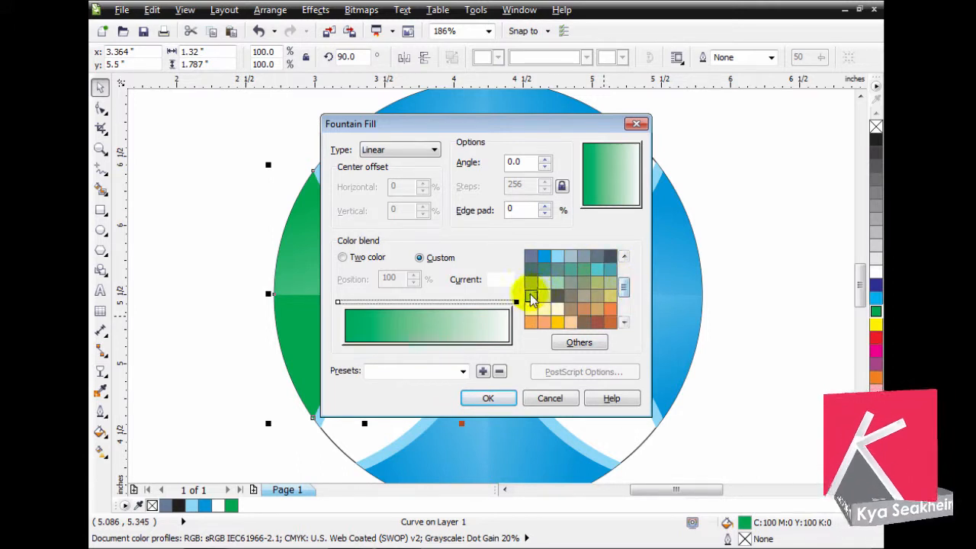
{"action": "left_click", "coordinate": [531, 295]}
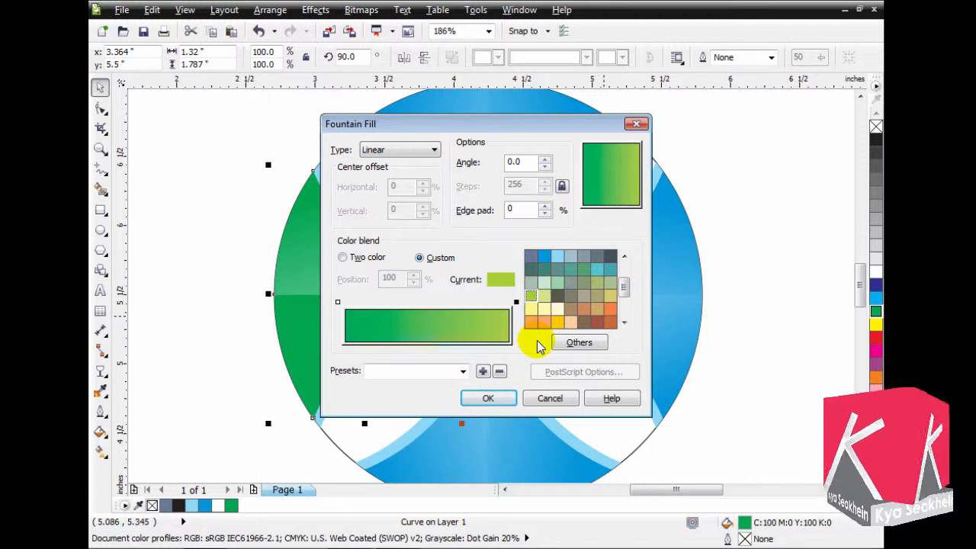
{"action": "left_click", "coordinate": [487, 400]}
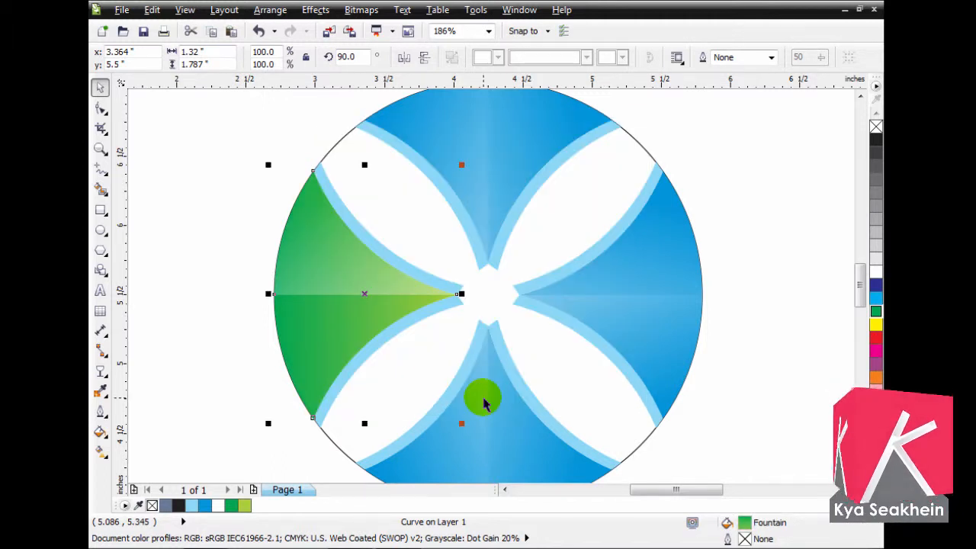
{"action": "left_click", "coordinate": [876, 311]}
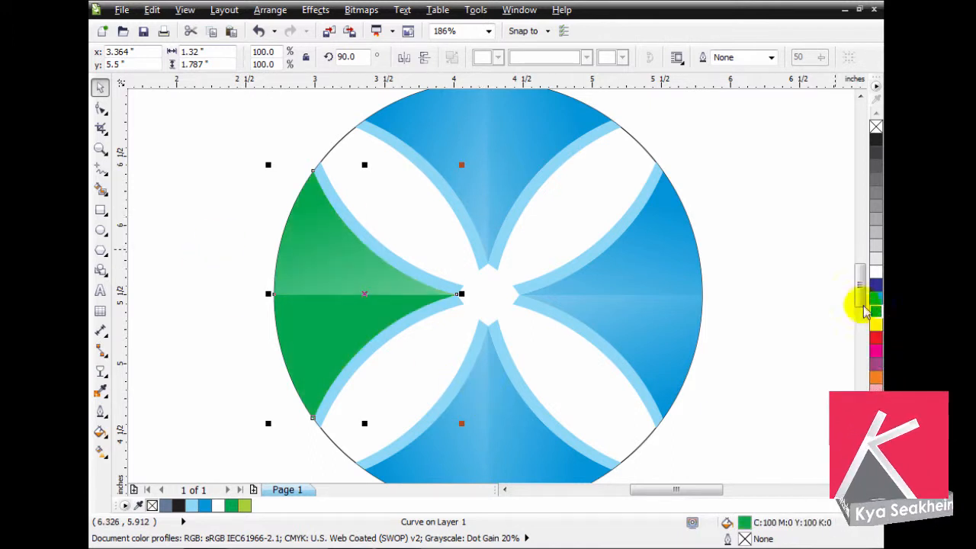
- Darken the left shape's uniform green fill by setting its black component to 20
{"action": "key", "text": "shift+F11"}
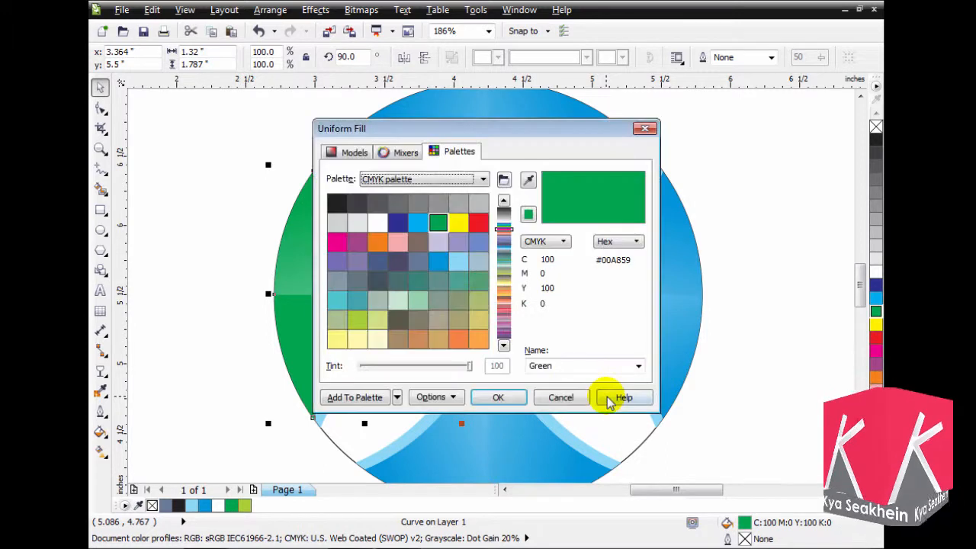
{"action": "left_click", "coordinate": [405, 152]}
{"action": "left_click", "coordinate": [360, 154]}
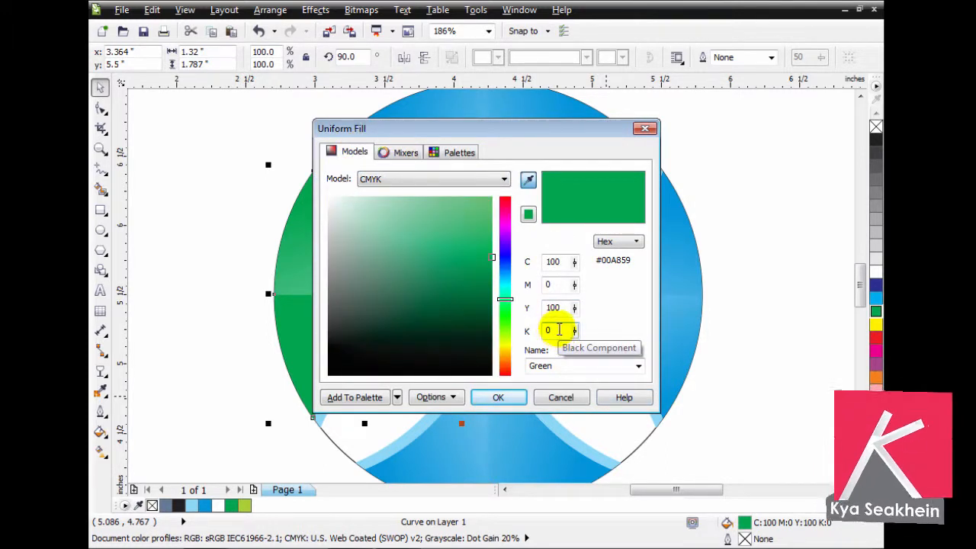
{"action": "double_click", "coordinate": [559, 330]}
{"action": "type", "text": "20"}
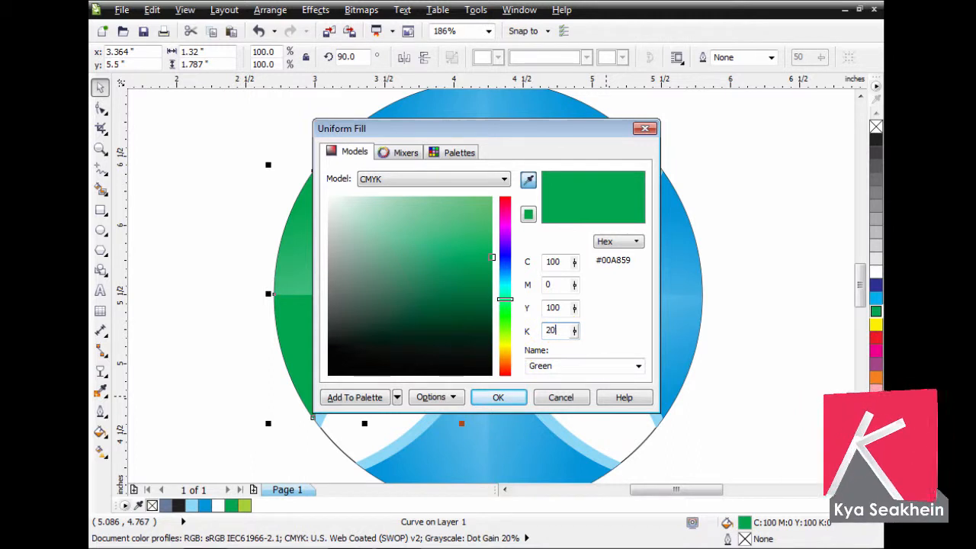
{"action": "left_click", "coordinate": [492, 397]}
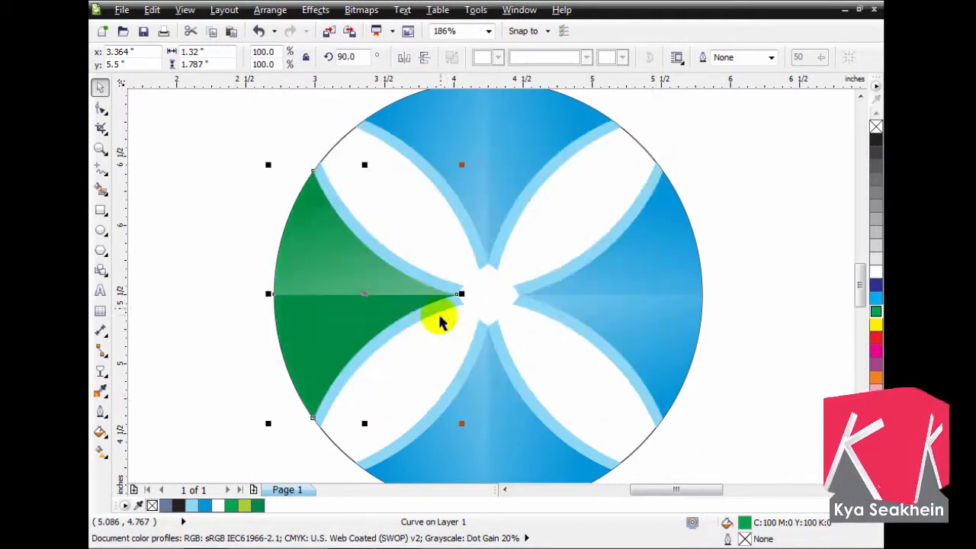
{"action": "left_click", "coordinate": [719, 353]}
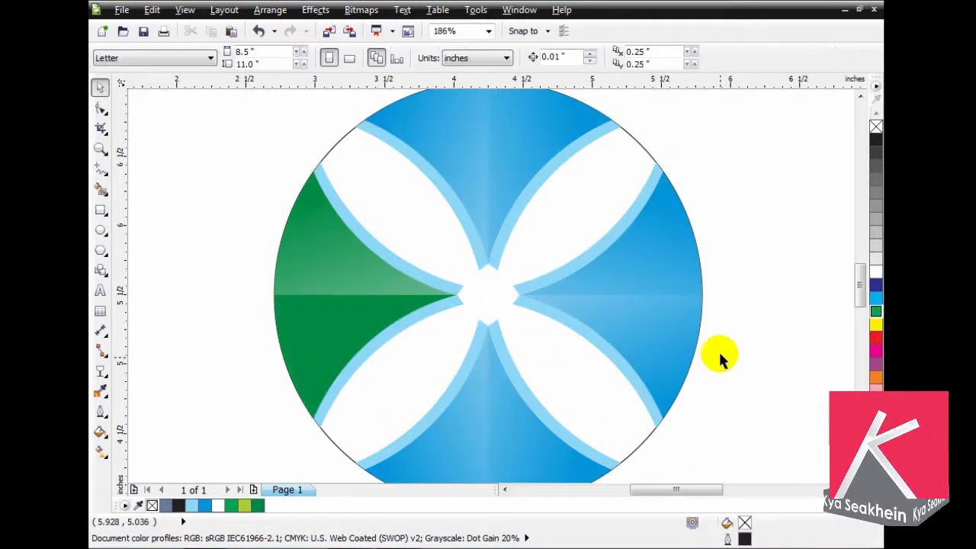
- Select the green segment's lower edge strip and shading half and bring them in front of the green shape
{"action": "left_click", "coordinate": [319, 345]}
{"action": "left_click_drag", "start_coordinate": [213, 244], "coordinate": [475, 436]}
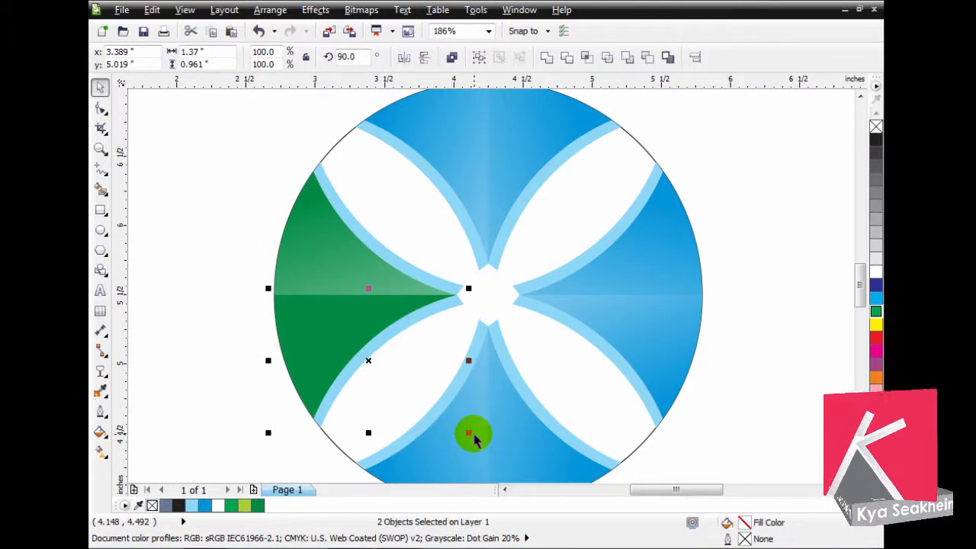
{"action": "key", "text": "Escape"}
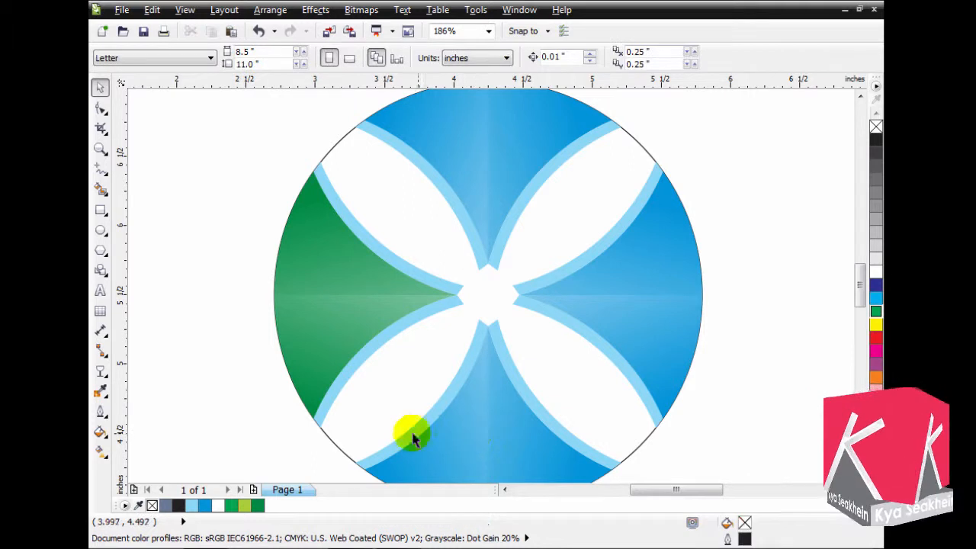
- Ungroup the bottom segment and send its left white shading half behind the blue shape
{"action": "left_click_drag", "start_coordinate": [860, 289], "coordinate": [861, 299]}
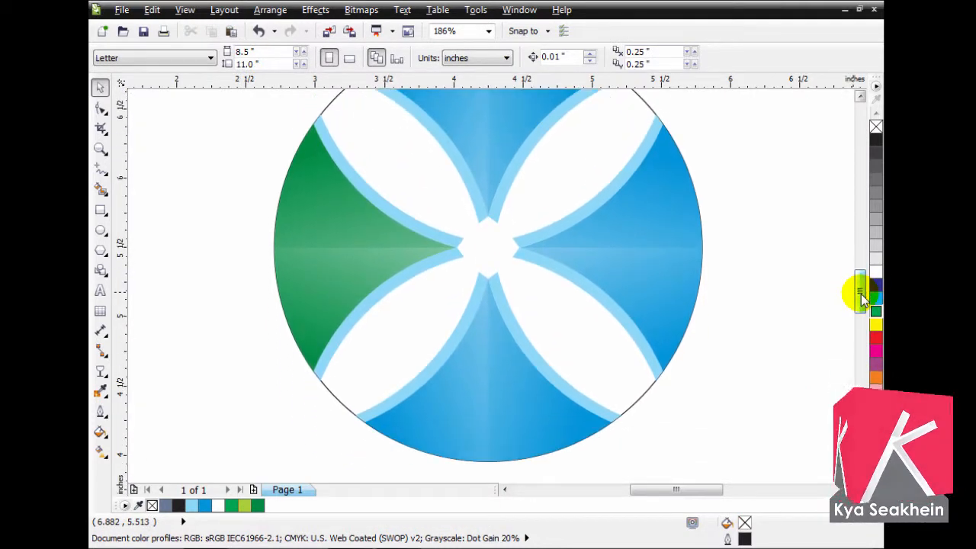
{"action": "left_click", "coordinate": [442, 424]}
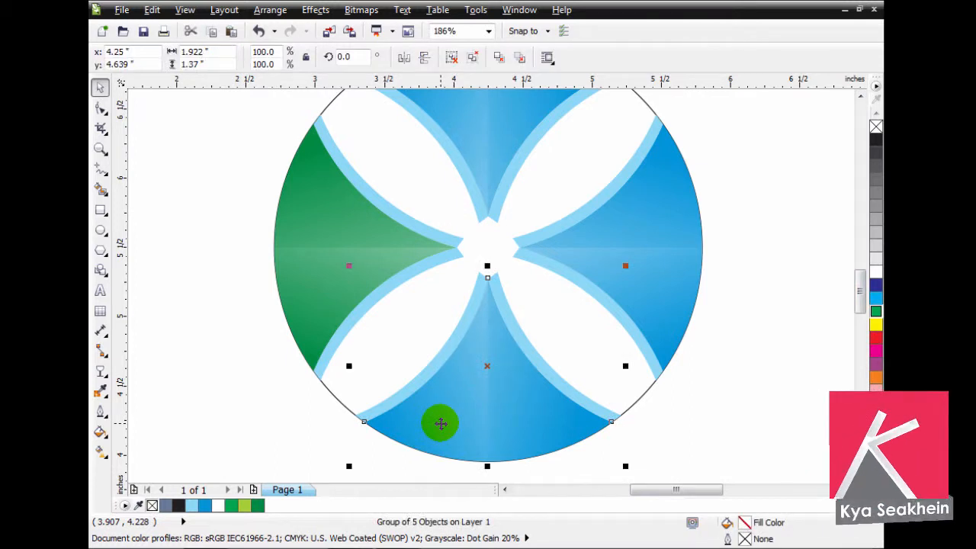
{"action": "key", "text": "ctrl+u"}
{"action": "left_click", "coordinate": [441, 424]}
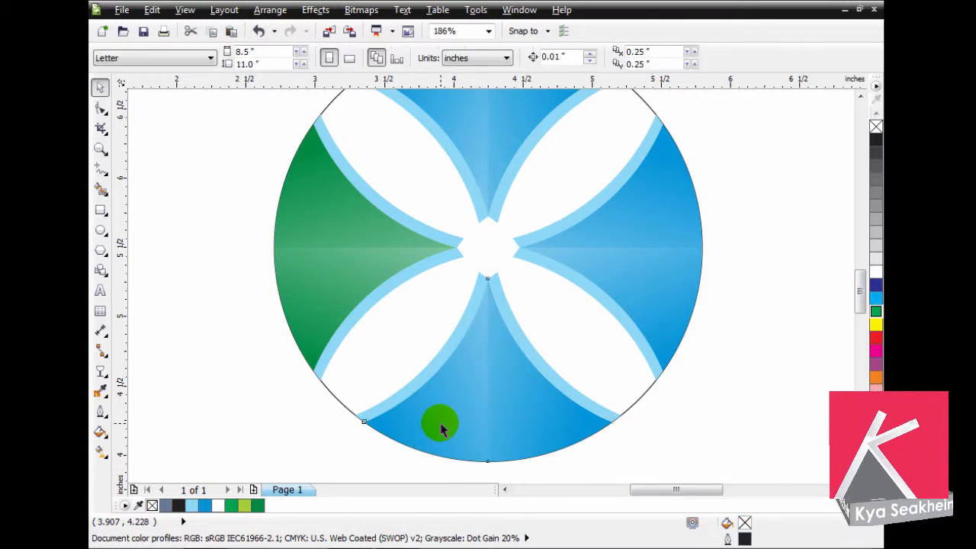
{"action": "key", "text": "Delete"}
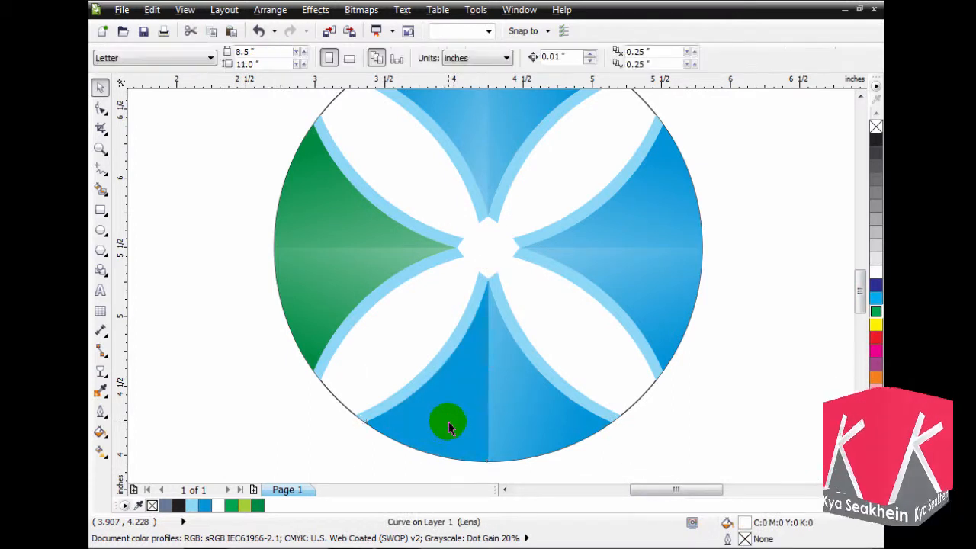
- Fill the bottom segment's blue base shape with purple, C40 M100 Y0 K0
{"action": "left_click", "coordinate": [449, 424]}
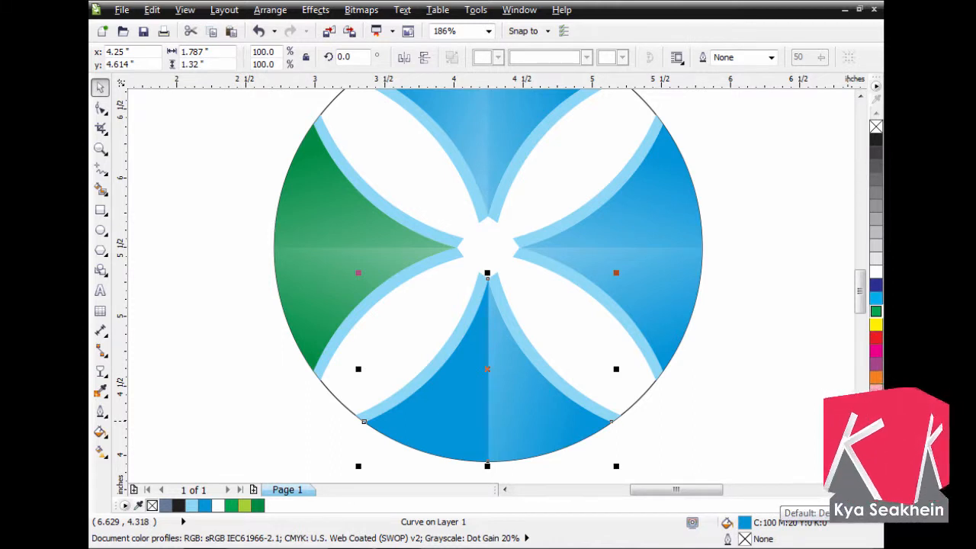
{"action": "left_click", "coordinate": [877, 368]}
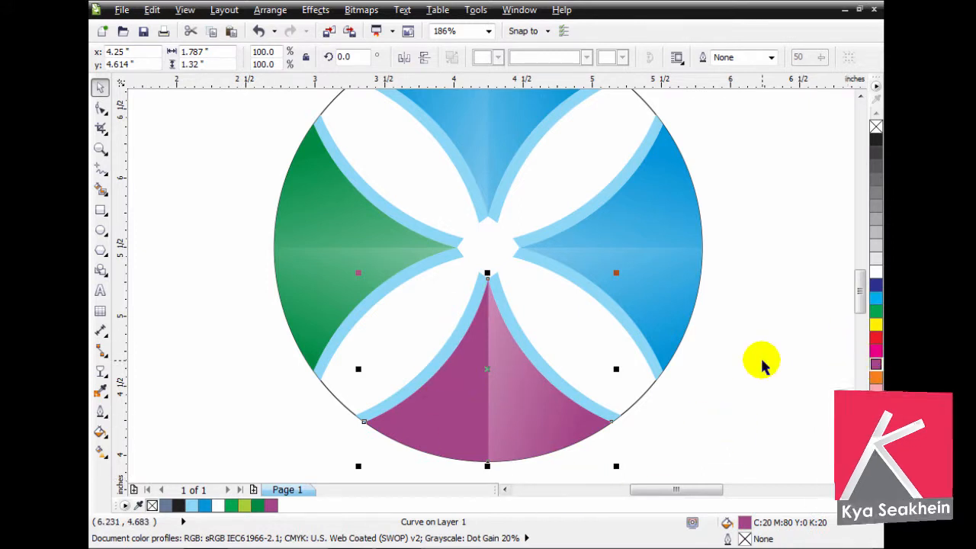
{"action": "left_click", "coordinate": [877, 505]}
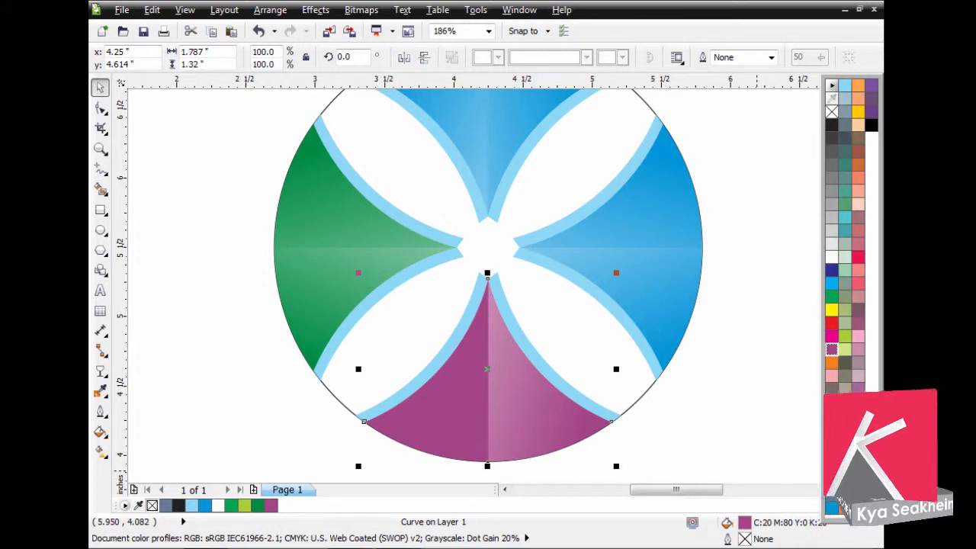
{"action": "left_click", "coordinate": [831, 349]}
{"action": "left_click", "coordinate": [721, 380]}
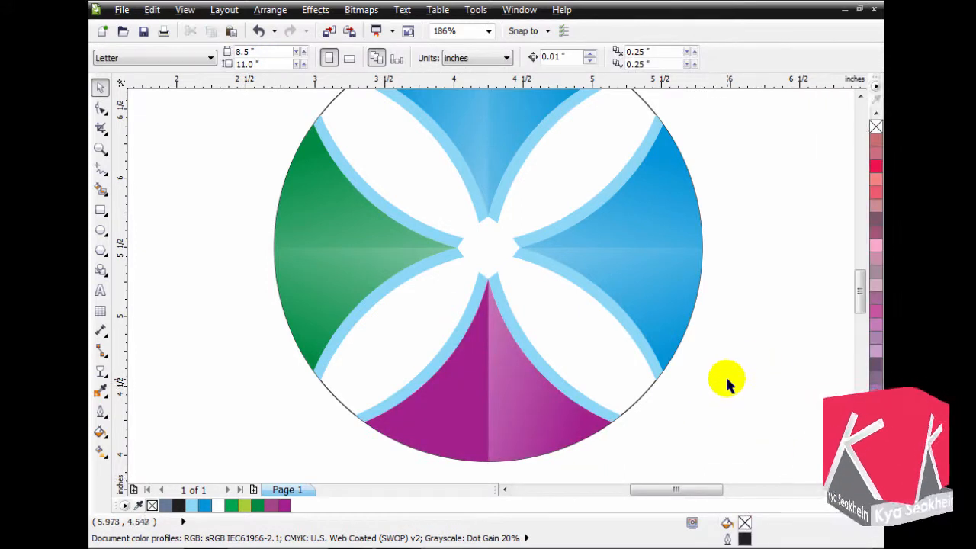
- Select the purple segment's left edge strip and shading half and bring them in front of the purple shape
{"action": "left_click", "coordinate": [452, 409]}
{"action": "left_click", "coordinate": [283, 451]}
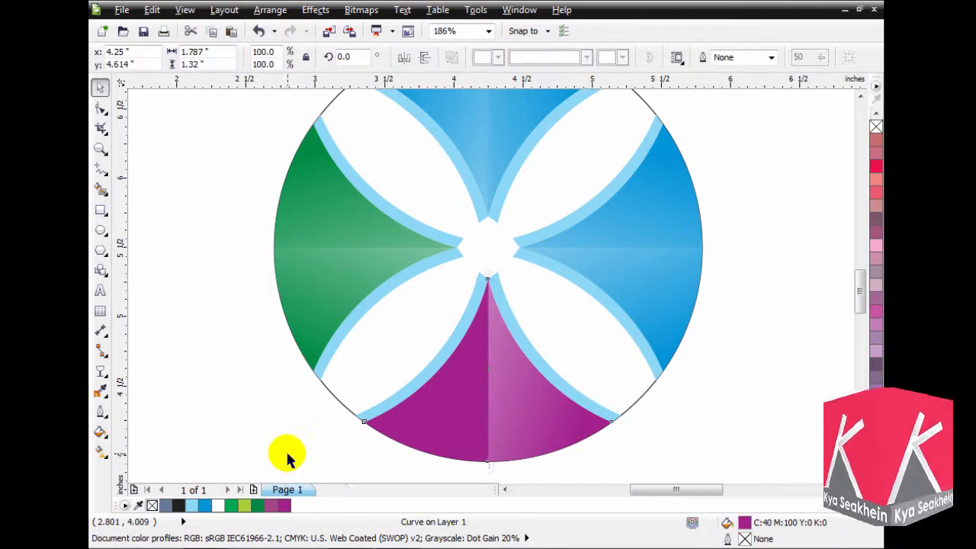
{"action": "left_click_drag", "start_coordinate": [318, 456], "coordinate": [517, 250]}
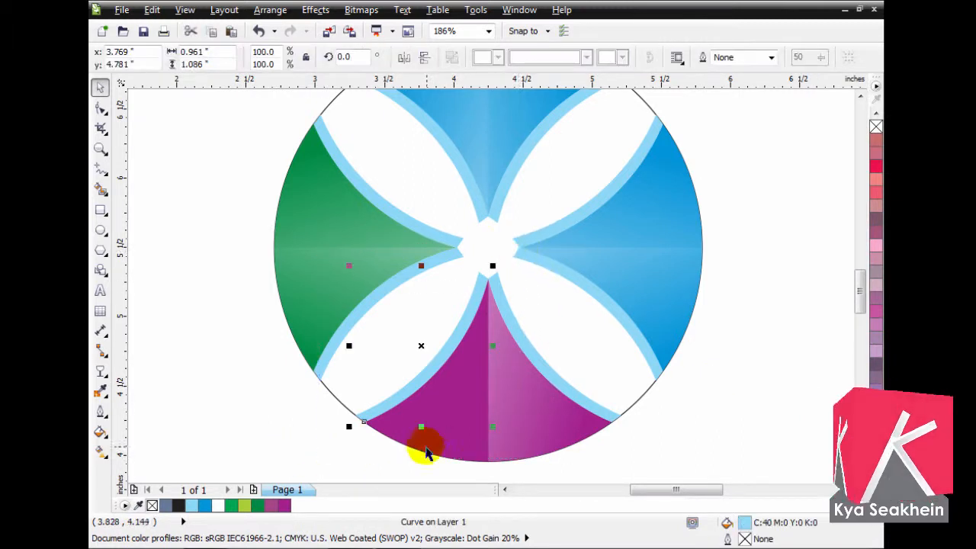
{"action": "left_click_drag", "start_coordinate": [335, 471], "coordinate": [518, 246]}
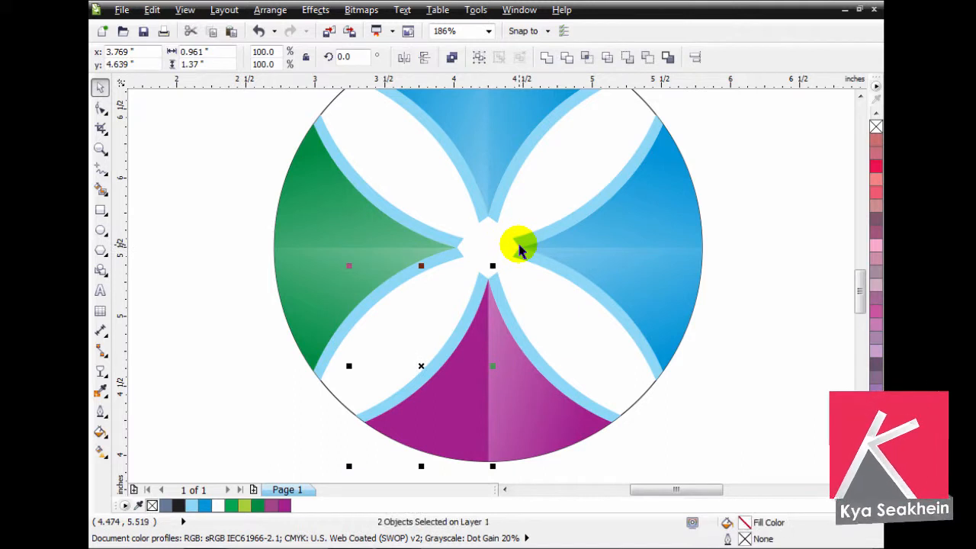
{"action": "left_click", "coordinate": [492, 271]}
- Fill both edge strips of the purple segment with light pink, C0 M40 Y0 K0
{"action": "left_click", "coordinate": [479, 276]}
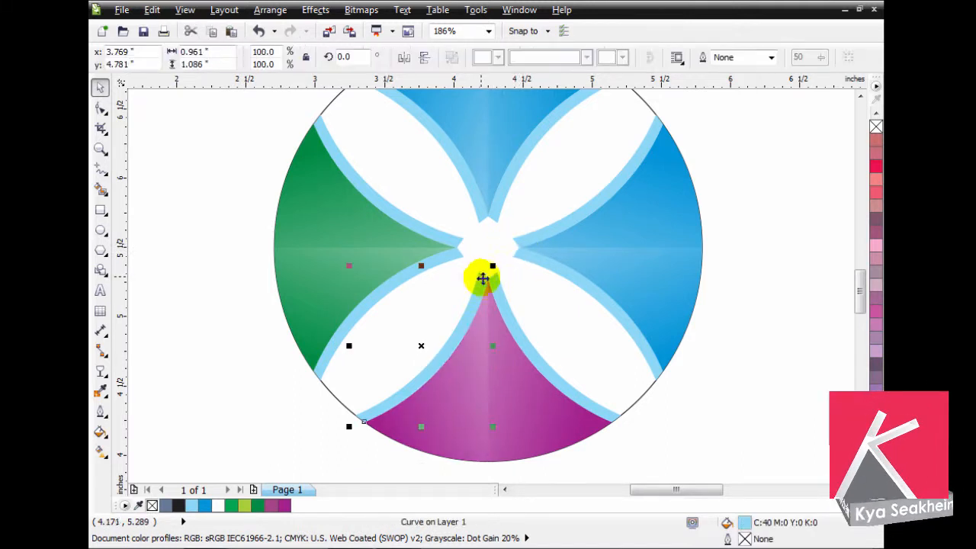
{"action": "left_click", "coordinate": [494, 277], "text": "shift"}
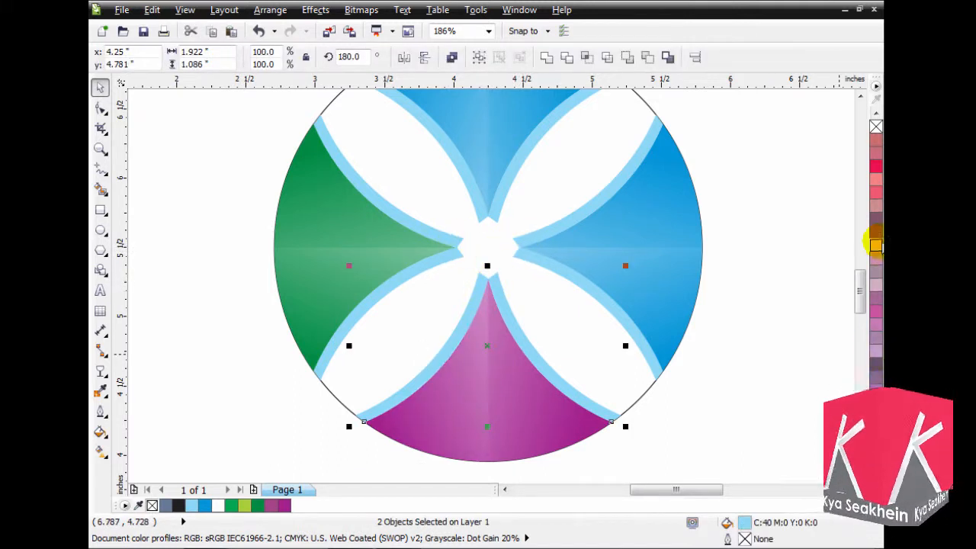
{"action": "left_click", "coordinate": [875, 246]}
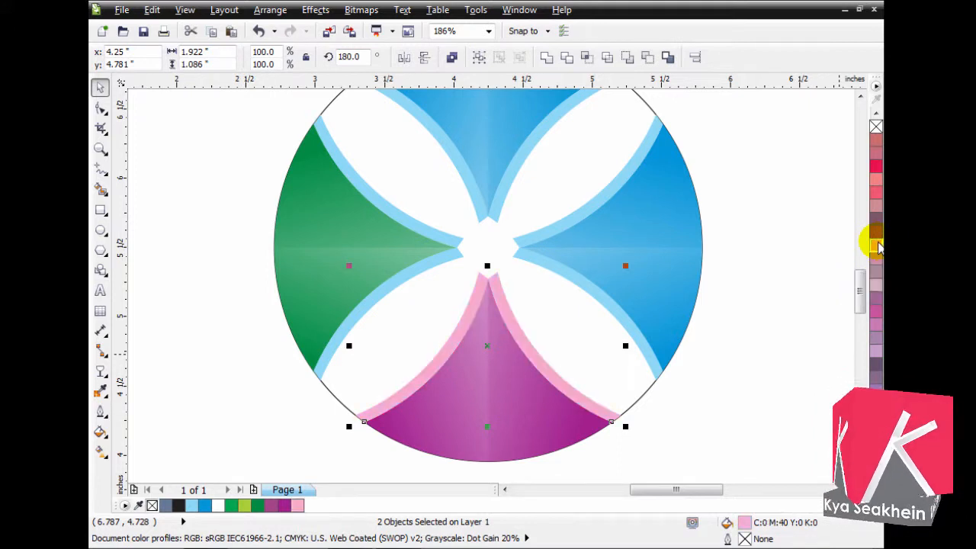
- Fill both edge strips of the green segment with lime green, C40 M0 Y100 K0
{"action": "left_click", "coordinate": [393, 281]}
{"action": "left_click", "coordinate": [500, 255], "text": "shift"}
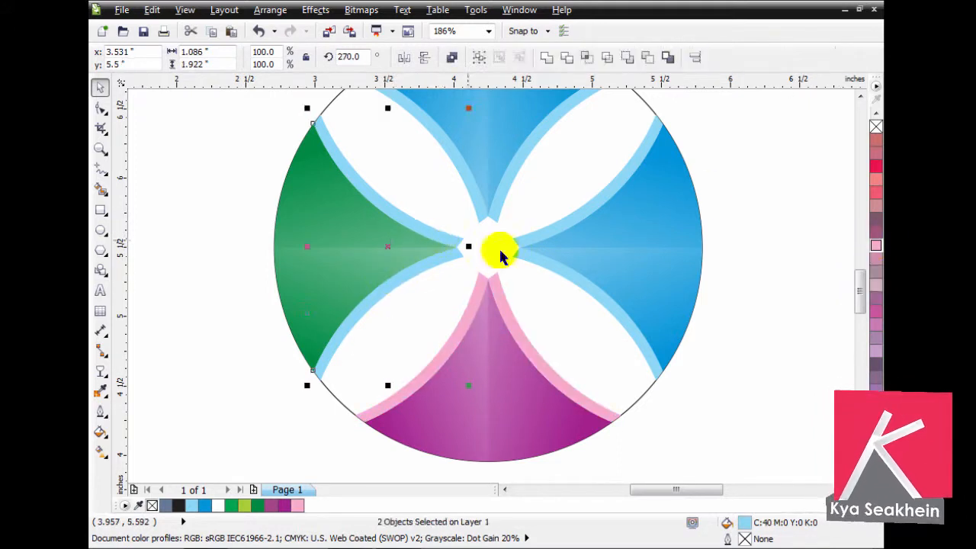
{"action": "left_click", "coordinate": [877, 504]}
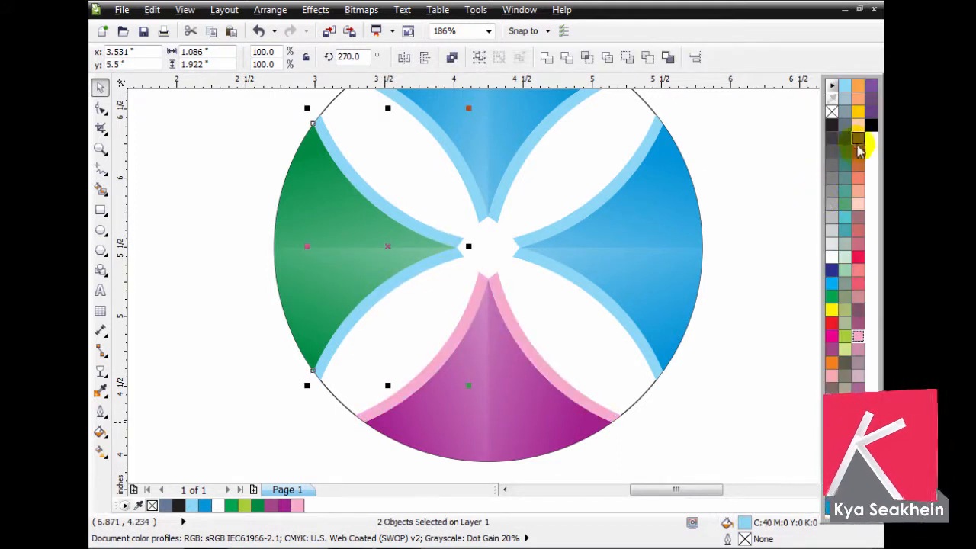
{"action": "left_click", "coordinate": [846, 336]}
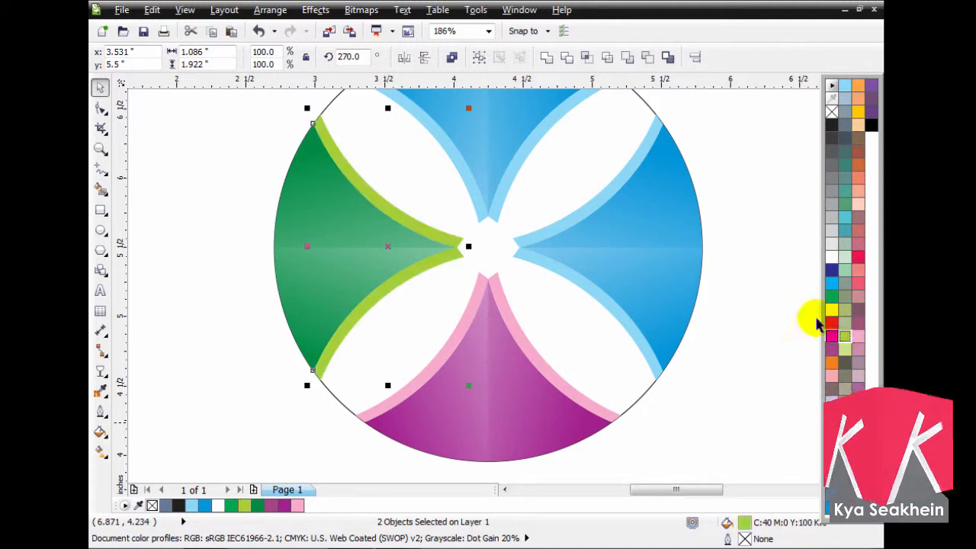
- Ungroup the right segment and fill both its edge strips with salmon pink, C0 M60 Y40 K0
{"action": "left_click", "coordinate": [721, 279]}
{"action": "left_click", "coordinate": [536, 237]}
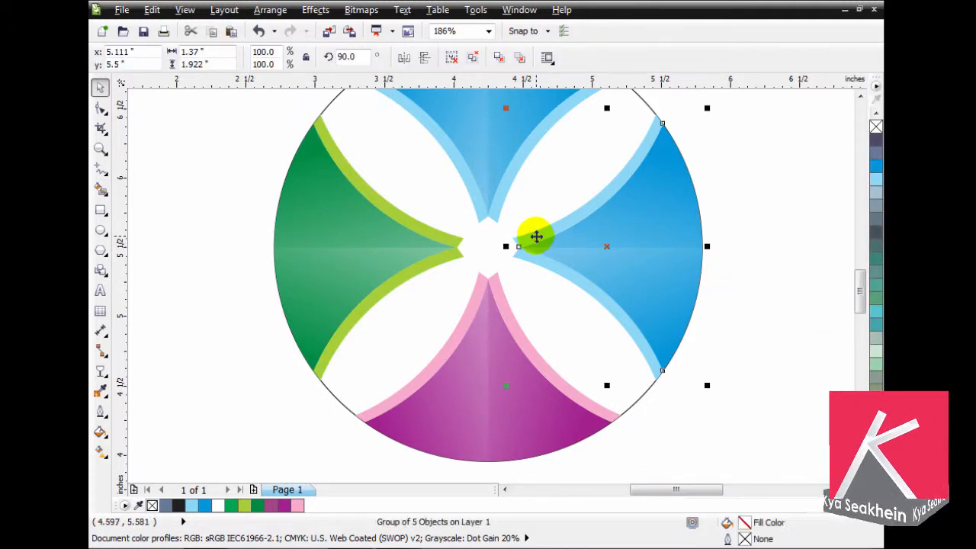
{"action": "left_click", "coordinate": [528, 256]}
{"action": "left_click", "coordinate": [525, 254]}
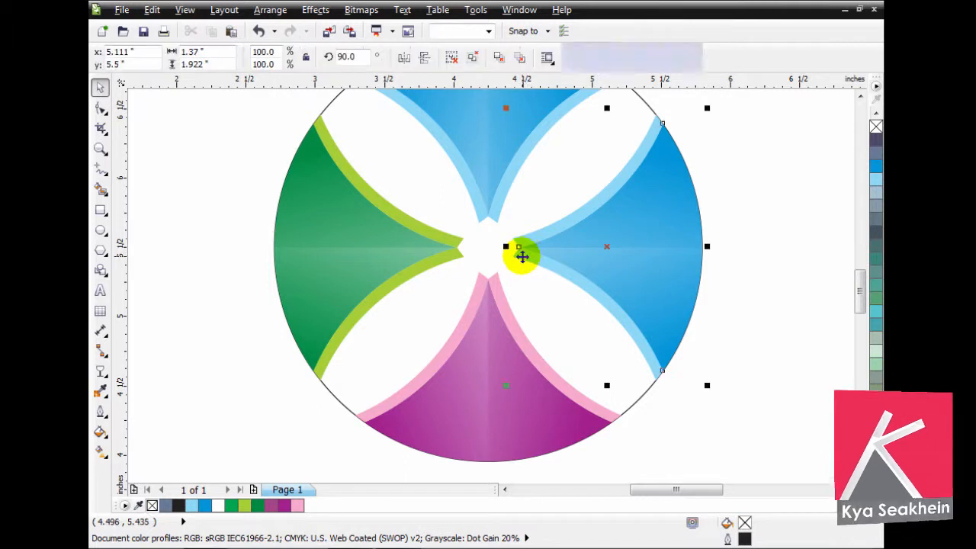
{"action": "left_click", "coordinate": [455, 57]}
{"action": "left_click", "coordinate": [520, 259]}
{"action": "left_click", "coordinate": [519, 242], "text": "shift"}
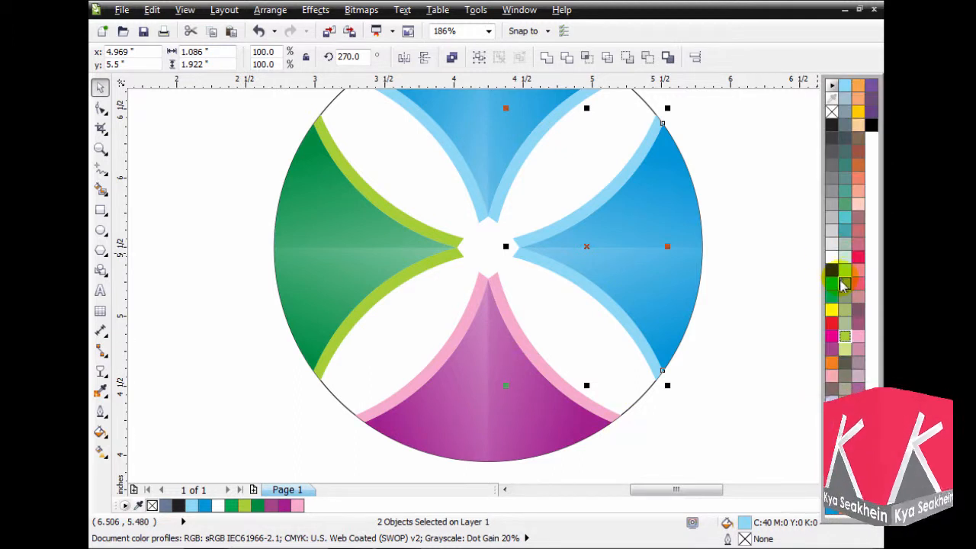
{"action": "left_click", "coordinate": [858, 270]}
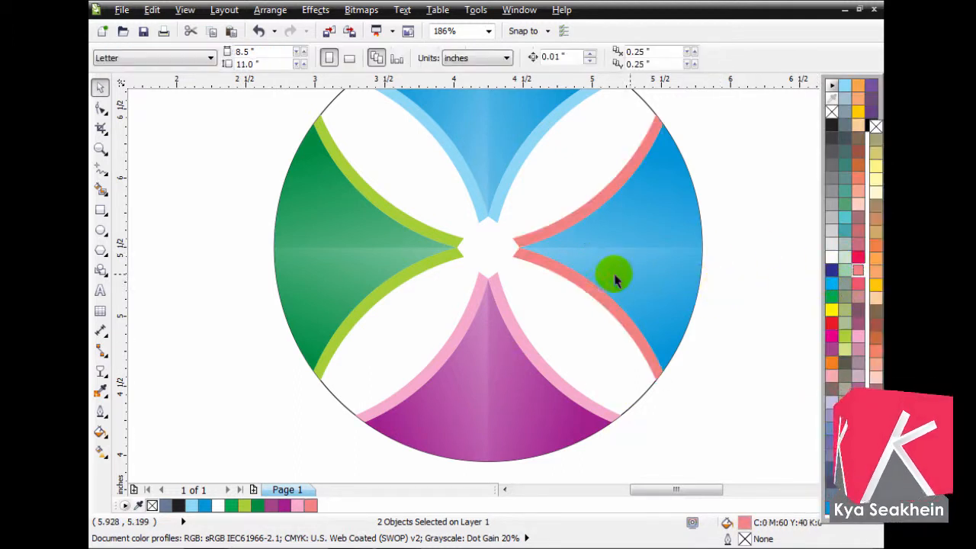
- Send the right segment's lower shading half to the back and fill its blue base shape with red, C0 M100 Y60 K0
{"action": "left_click", "coordinate": [674, 316]}
{"action": "key", "text": "shift+Page_Down"}
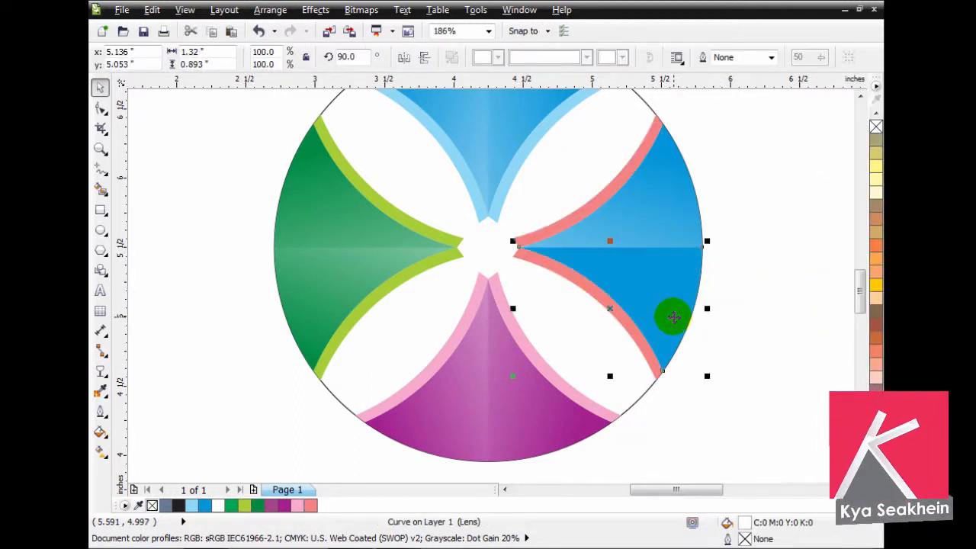
{"action": "left_click", "coordinate": [673, 317]}
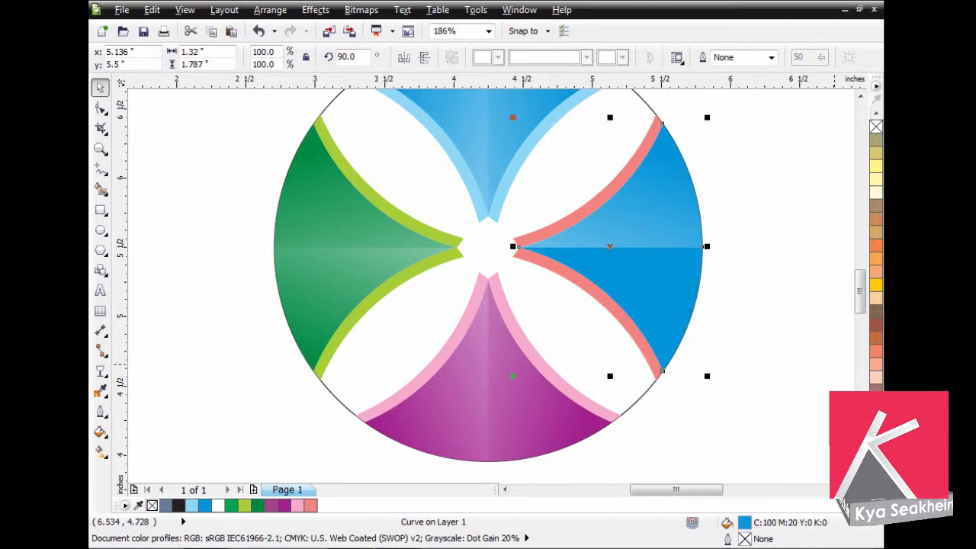
{"action": "left_click", "coordinate": [877, 417]}
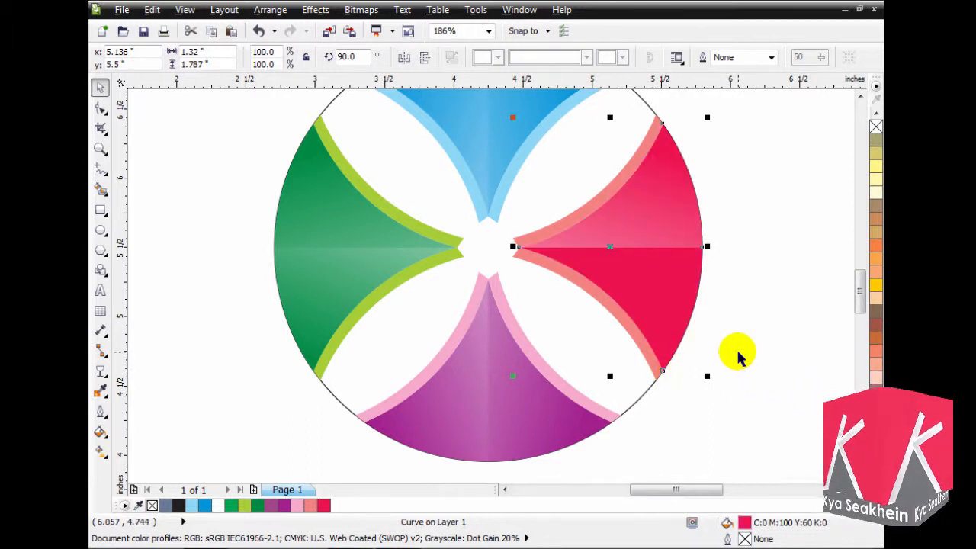
{"action": "left_click", "coordinate": [778, 345]}
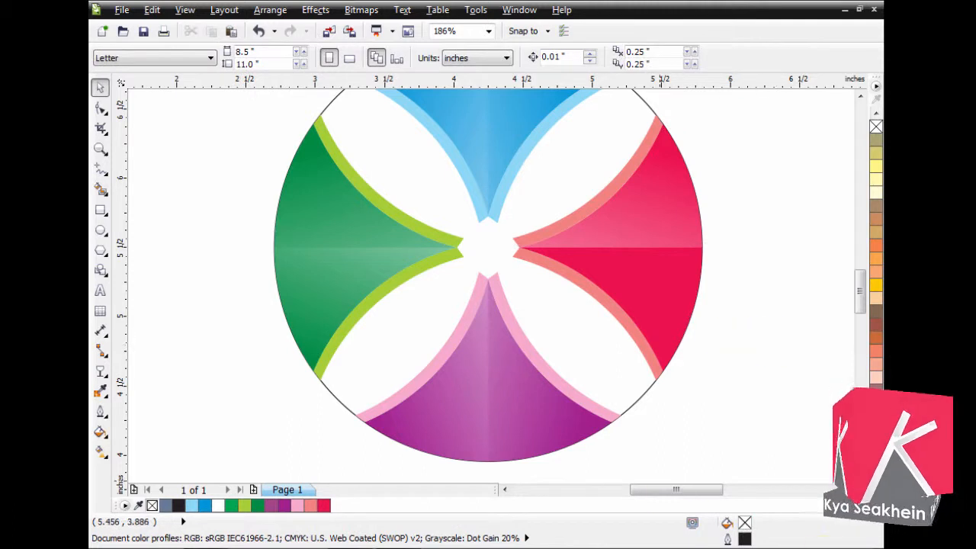
- Scale the outlined circle down around its centre to about 2.73 inches in diameter
{"action": "left_click", "coordinate": [635, 399]}
{"action": "left_click_drag", "start_coordinate": [860, 291], "coordinate": [862, 286]}
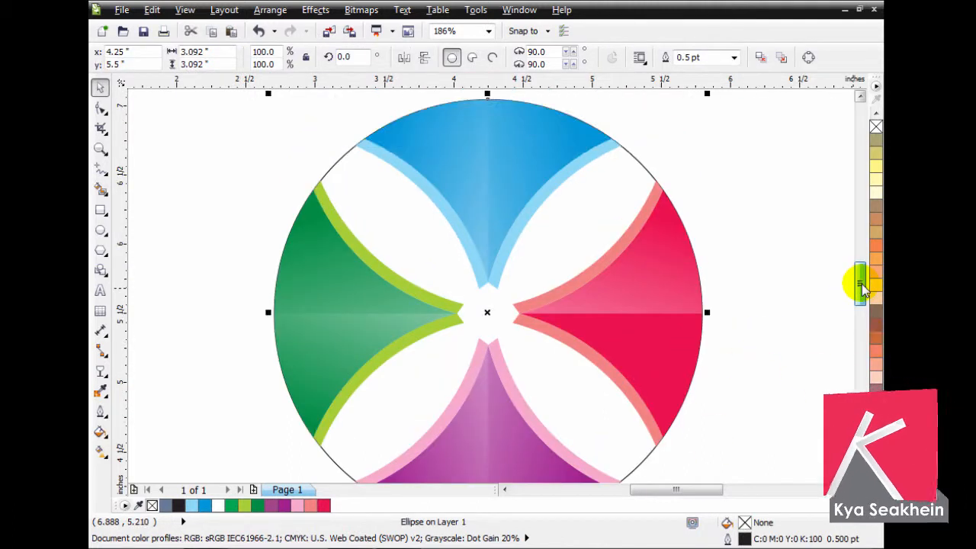
{"action": "left_click_drag", "start_coordinate": [706, 94], "coordinate": [694, 121]}
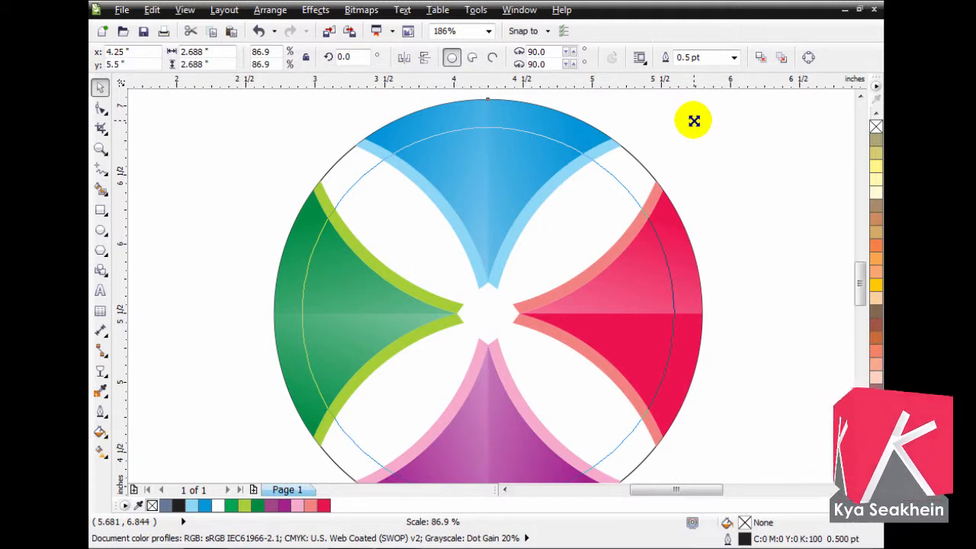
{"action": "left_click_drag", "start_coordinate": [695, 121], "coordinate": [698, 119]}
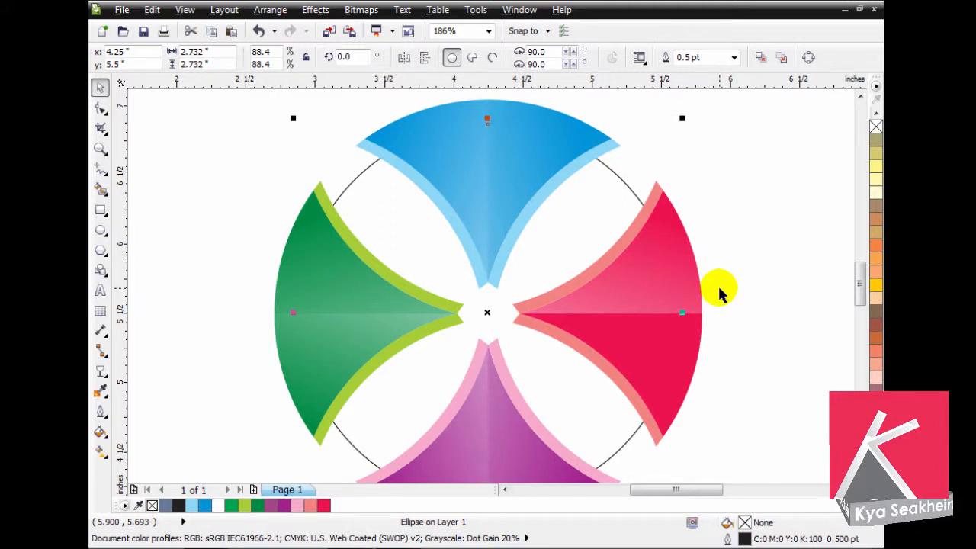
- Set up a custom fountain fill for the circle, blending from black to a dark grey end colour
{"action": "key", "text": "F11"}
{"action": "left_click", "coordinate": [422, 257]}
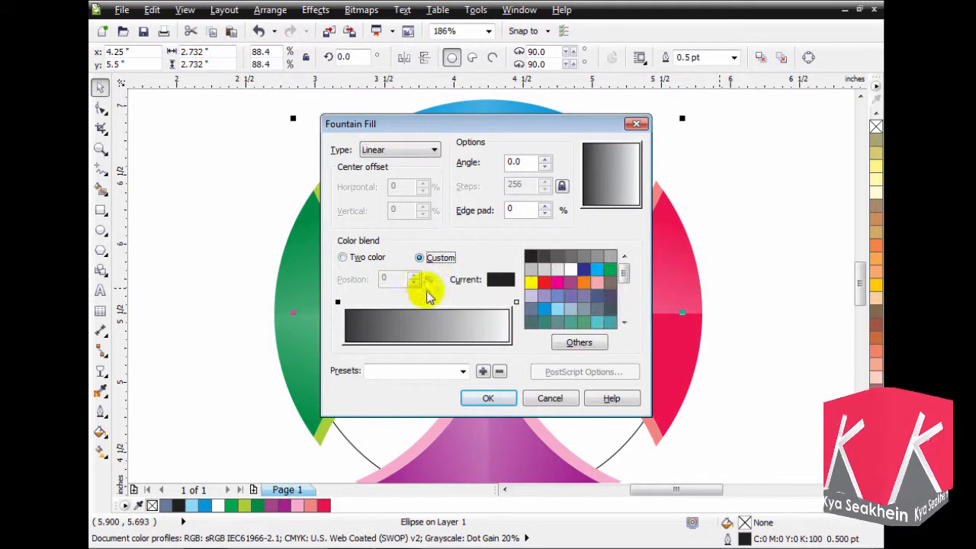
{"action": "left_click", "coordinate": [517, 302]}
{"action": "left_click", "coordinate": [558, 257]}
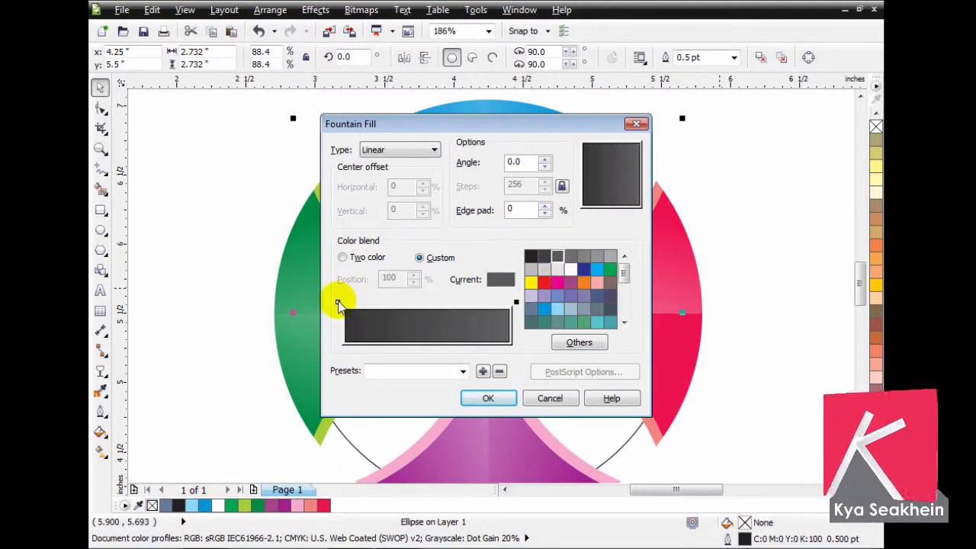
{"action": "left_click", "coordinate": [338, 302]}
{"action": "left_click", "coordinate": [572, 343]}
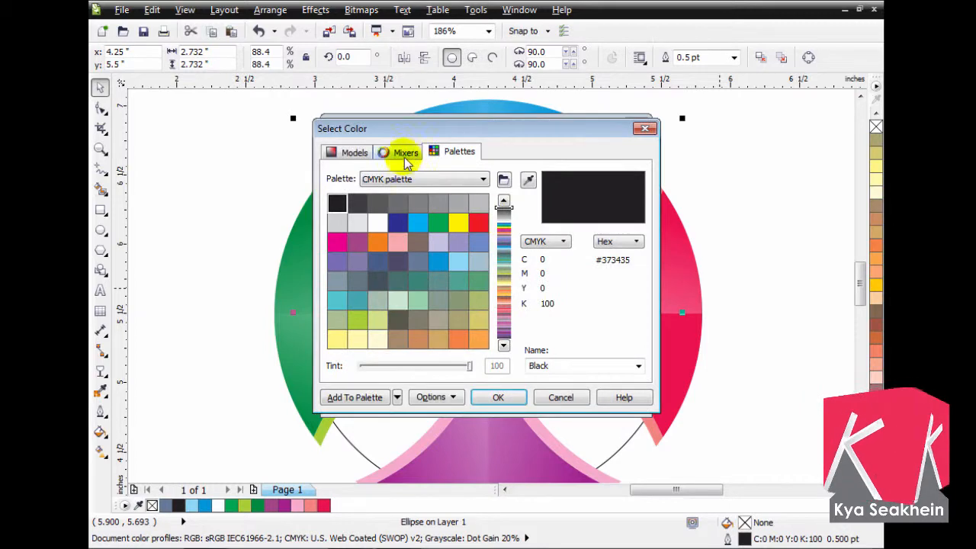
{"action": "left_click", "coordinate": [405, 153]}
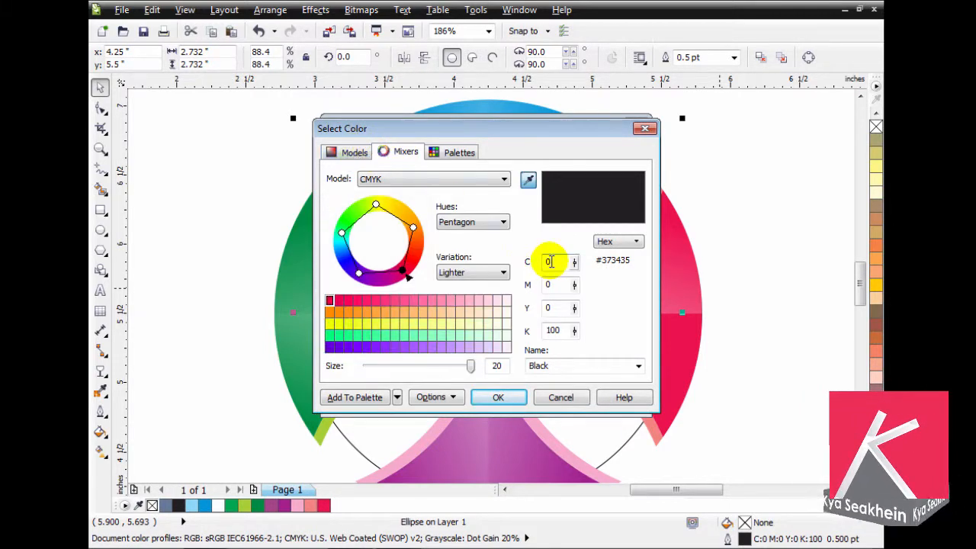
{"action": "left_click", "coordinate": [554, 403]}
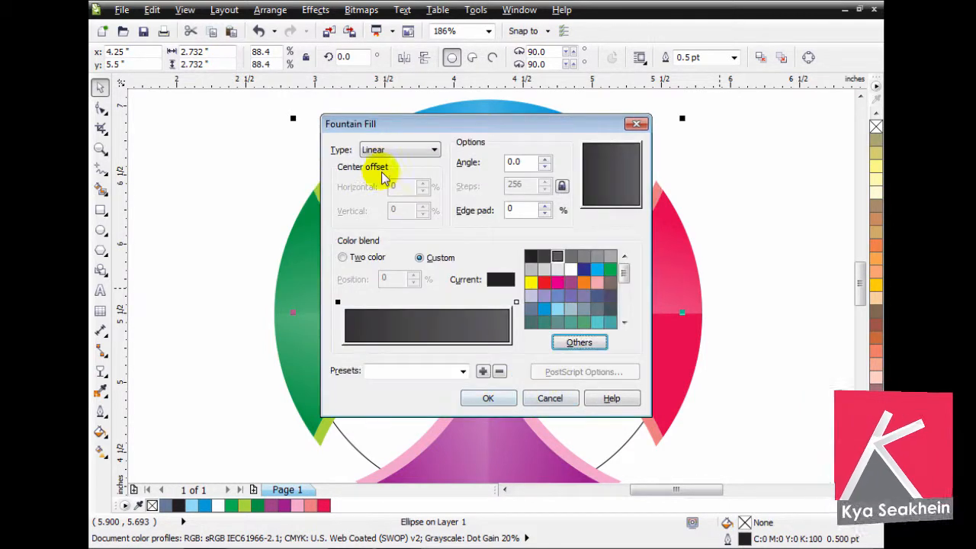
- Make the circle's fountain fill radial with 20% horizontal and vertical centre offset and 25% edge pad, and apply it
{"action": "left_click", "coordinate": [432, 149]}
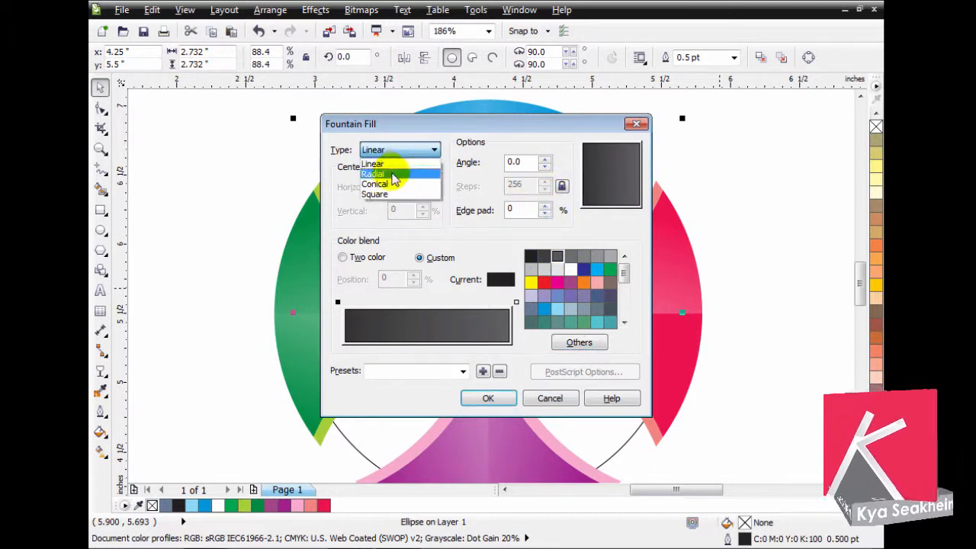
{"action": "left_click", "coordinate": [438, 169]}
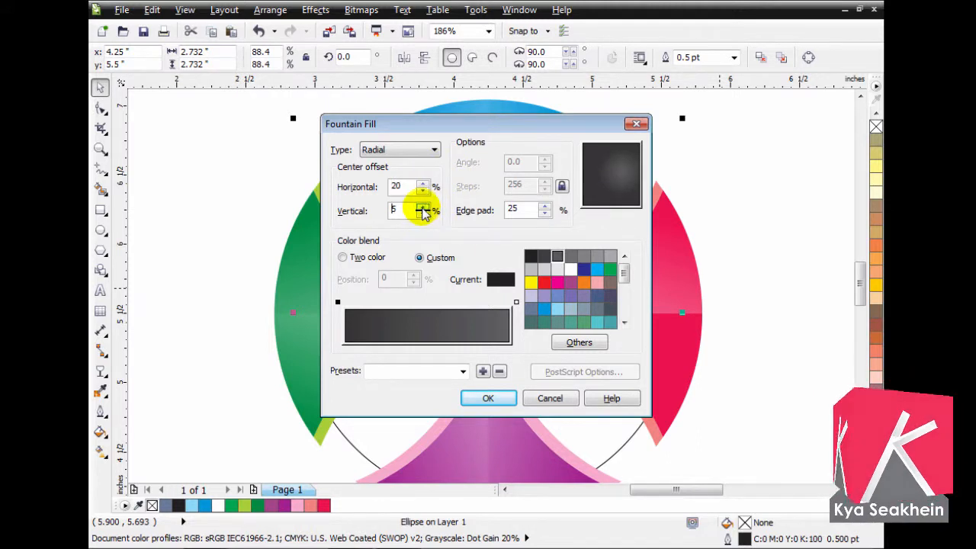
{"action": "left_click", "coordinate": [475, 397]}
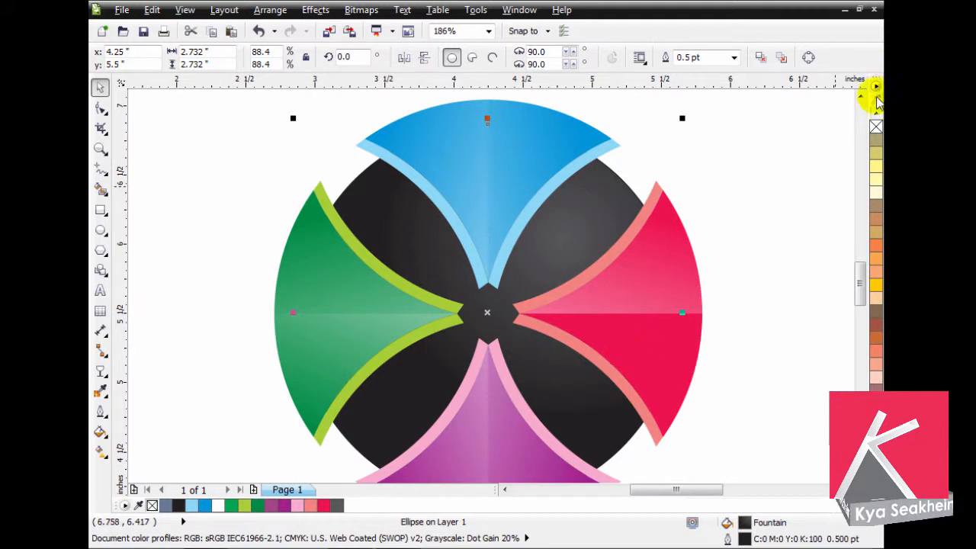
- Remove the dark circle's outline and enlarge the circle slightly around its centre
{"action": "right_click", "coordinate": [876, 126]}
{"action": "left_click", "coordinate": [782, 229]}
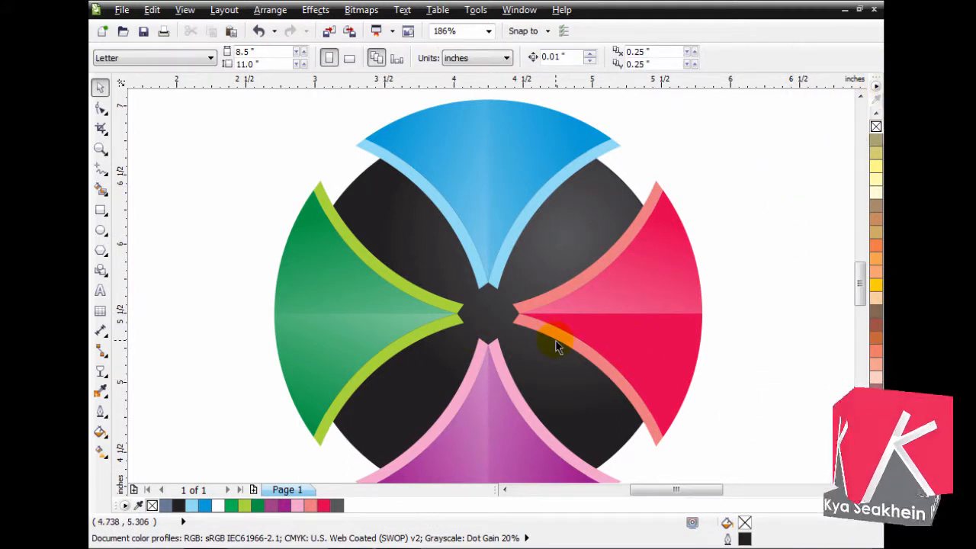
{"action": "left_click", "coordinate": [573, 205]}
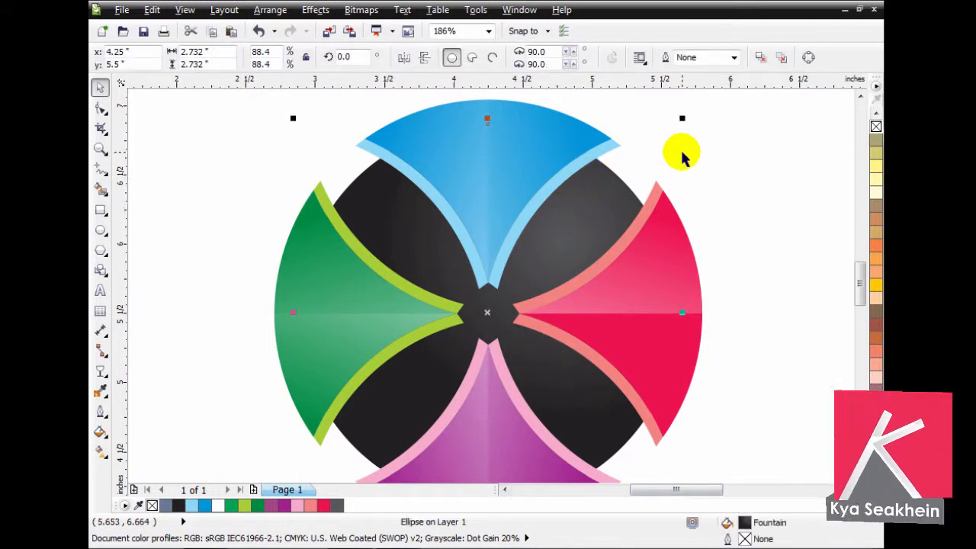
{"action": "left_click_drag", "start_coordinate": [685, 116], "coordinate": [690, 113]}
{"action": "left_click", "coordinate": [758, 175]}
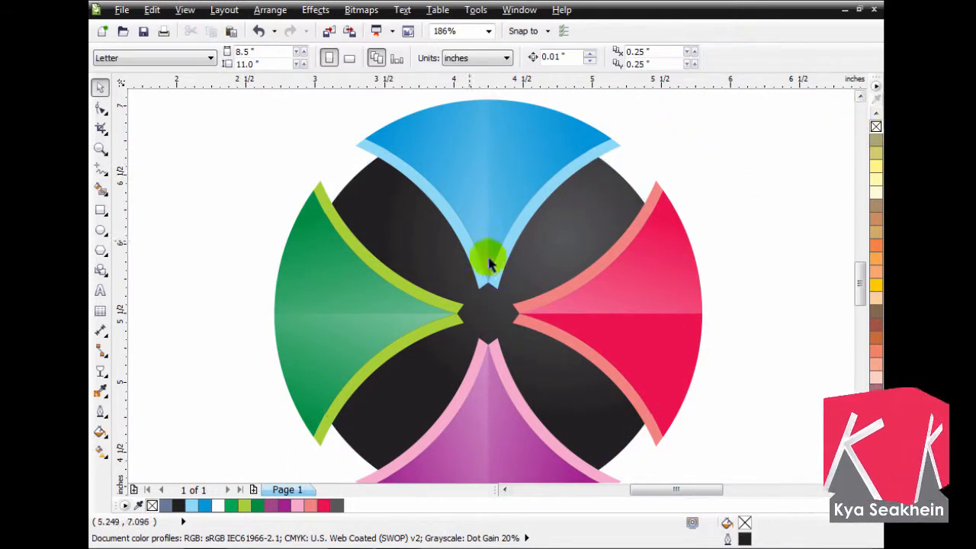
{"action": "left_click", "coordinate": [591, 225]}
{"action": "left_click", "coordinate": [719, 239]}
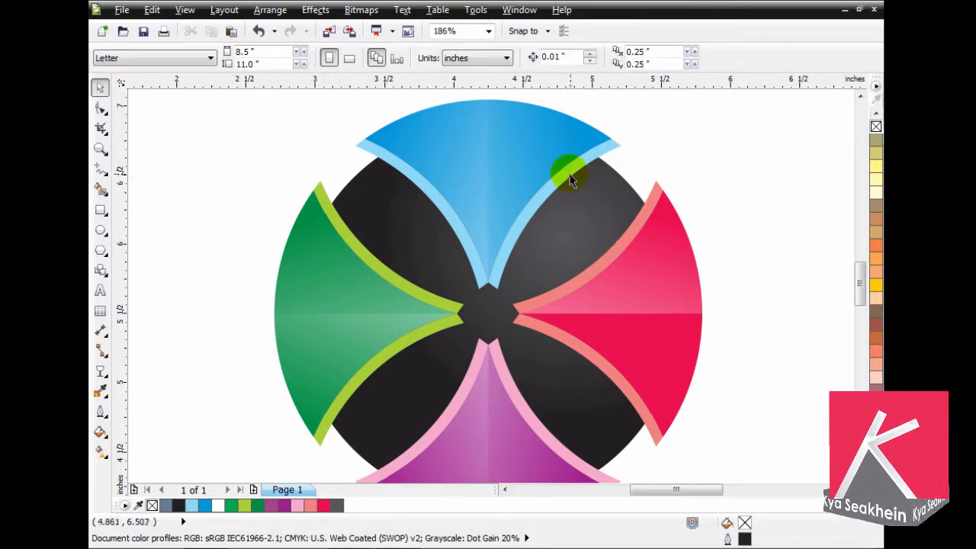
- Ungroup the top blue segment into its separate shapes
{"action": "left_click", "coordinate": [571, 170]}
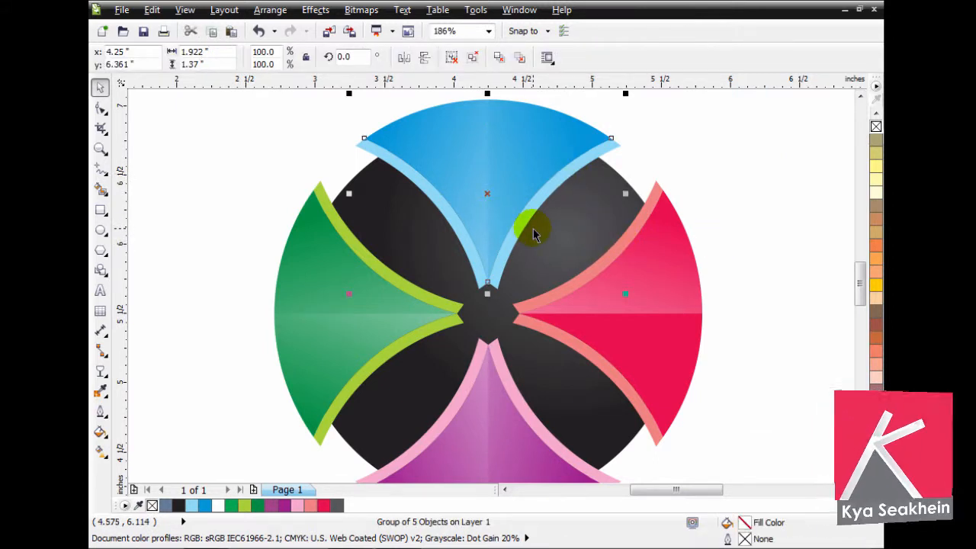
{"action": "key", "text": "shift+Page_Down"}
{"action": "key", "text": "shift+Page_Up"}
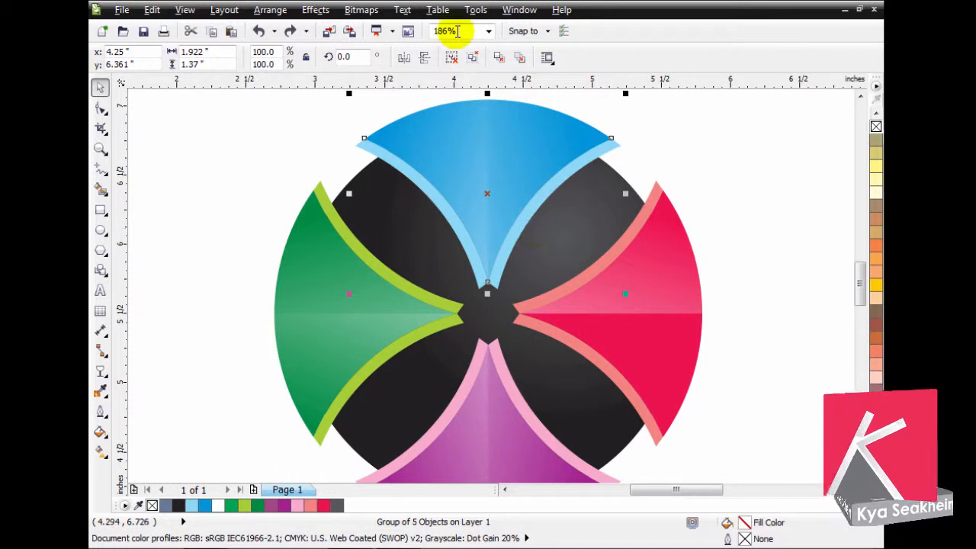
{"action": "left_click", "coordinate": [451, 58]}
{"action": "key", "text": "Escape"}
- Send the light edge strips of the blue and green segments behind the dark circle
{"action": "left_click", "coordinate": [534, 207]}
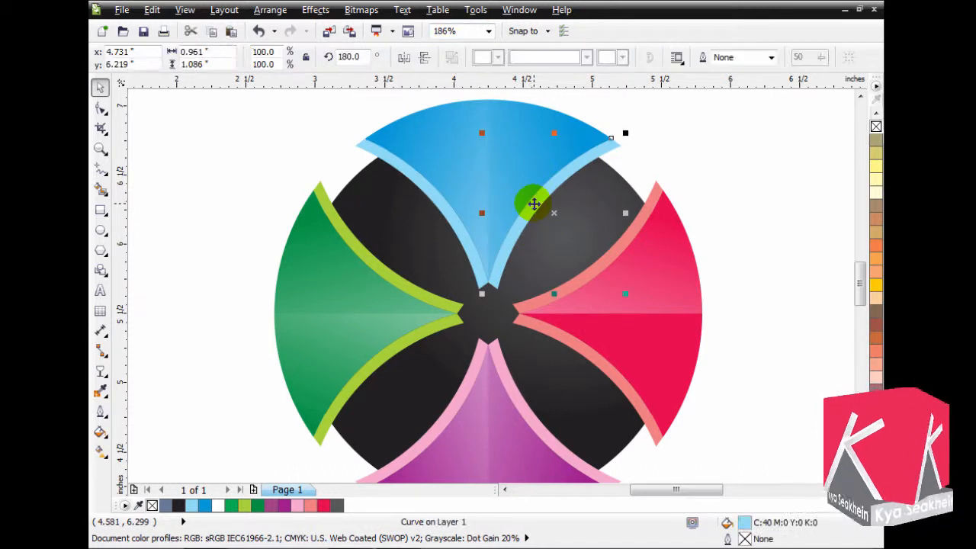
{"action": "left_click", "coordinate": [456, 223], "text": "shift"}
{"action": "key", "text": "shift+Page_Down"}
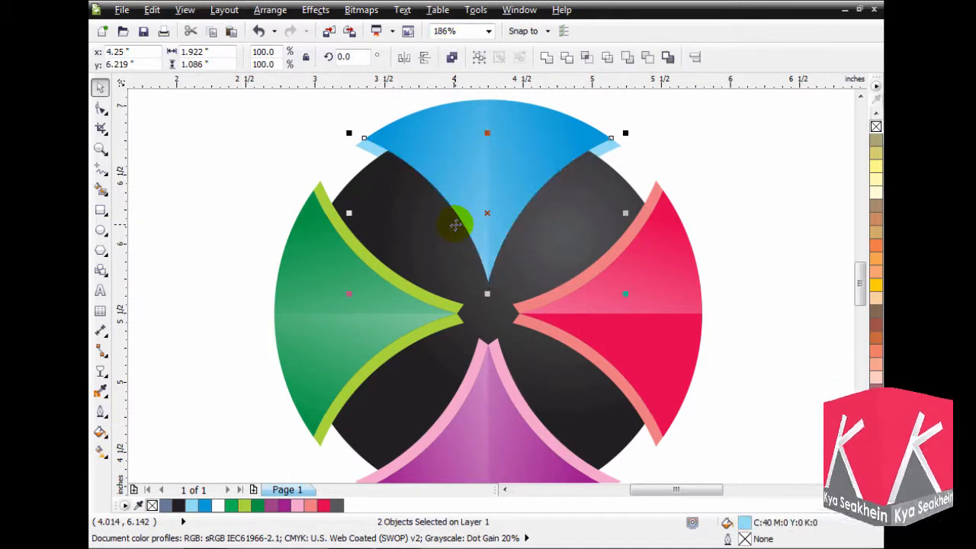
{"action": "left_click", "coordinate": [394, 286]}
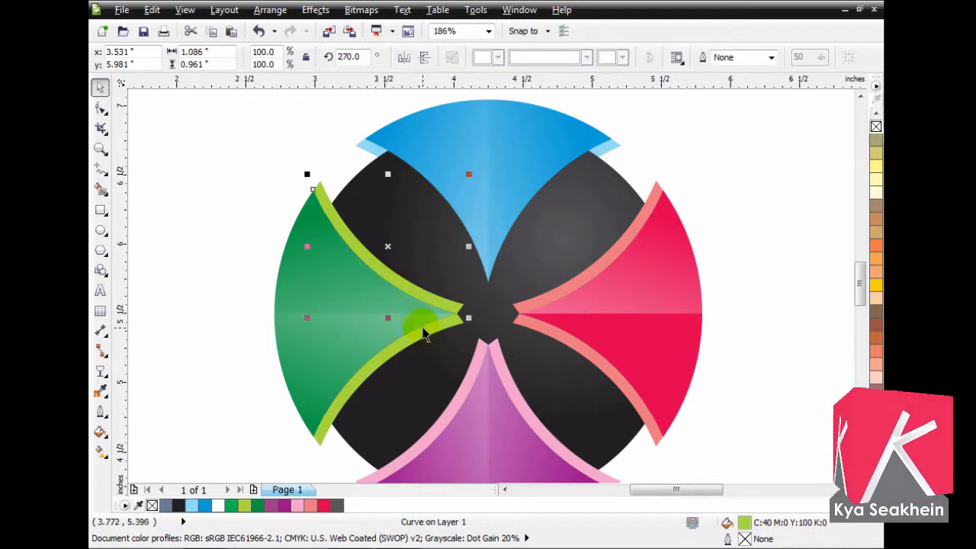
{"action": "key", "text": "shift+Page_Down"}
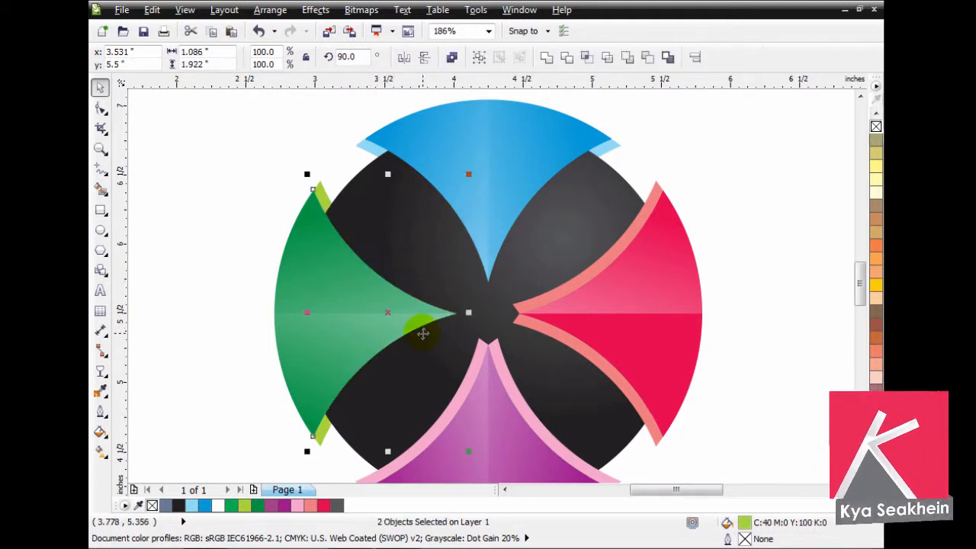
- Send the salmon edge strips of the red segment and the pink ones of the purple segment behind the dark circle
{"action": "left_click", "coordinate": [516, 318]}
{"action": "left_click", "coordinate": [523, 322], "text": "shift"}
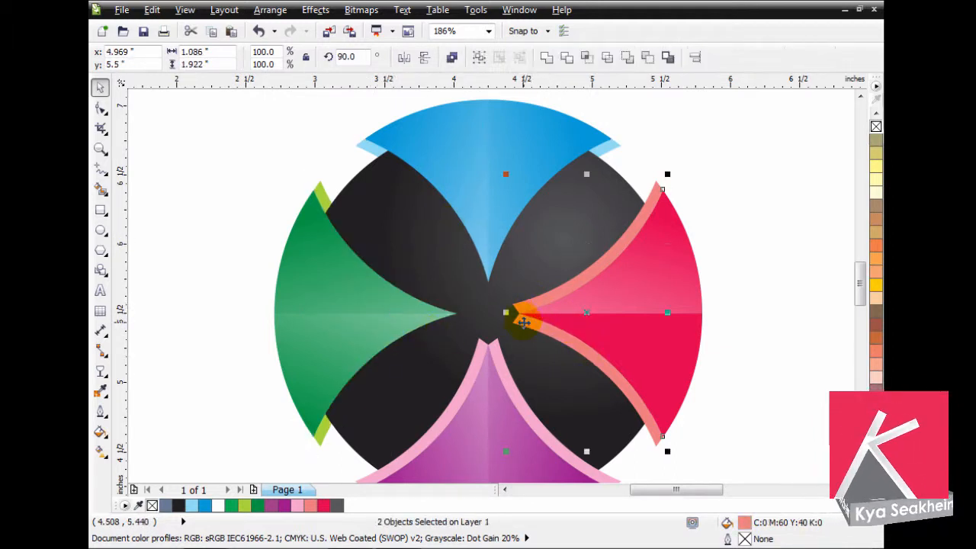
{"action": "key", "text": "shift+Page_Down"}
{"action": "left_click", "coordinate": [499, 360]}
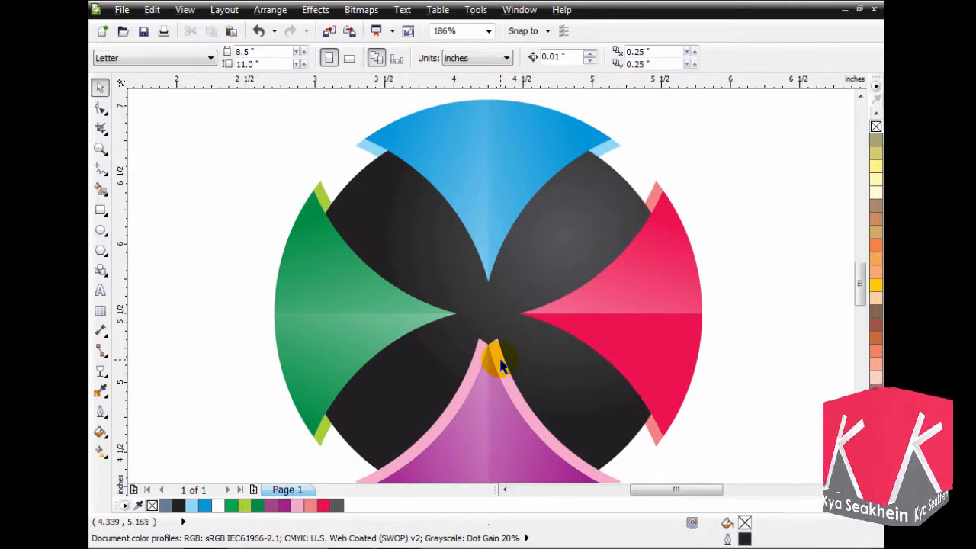
{"action": "left_click", "coordinate": [477, 350], "text": "shift"}
{"action": "key", "text": "shift+Page_Down"}
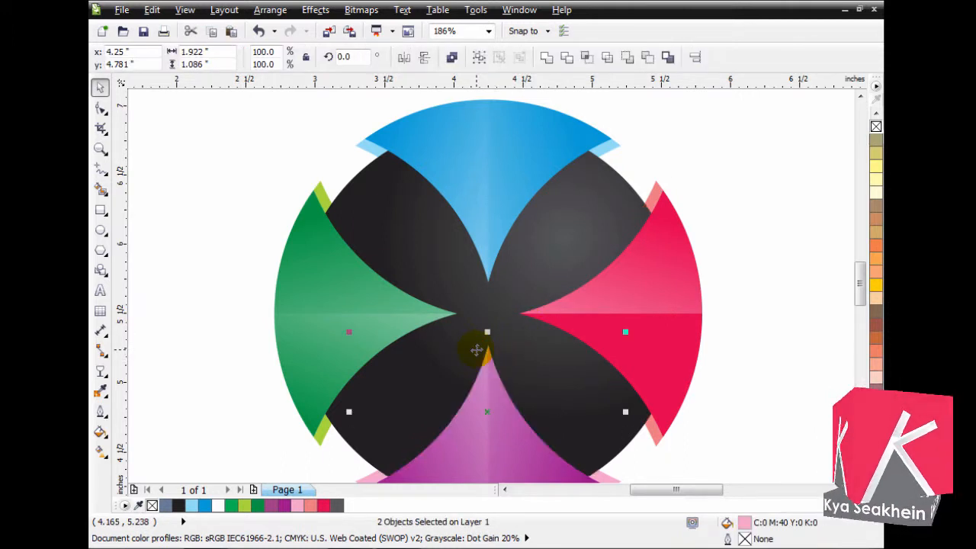
- Try to bring the red segment's lower highlight and edge strip to the front together
{"action": "key", "text": "Escape"}
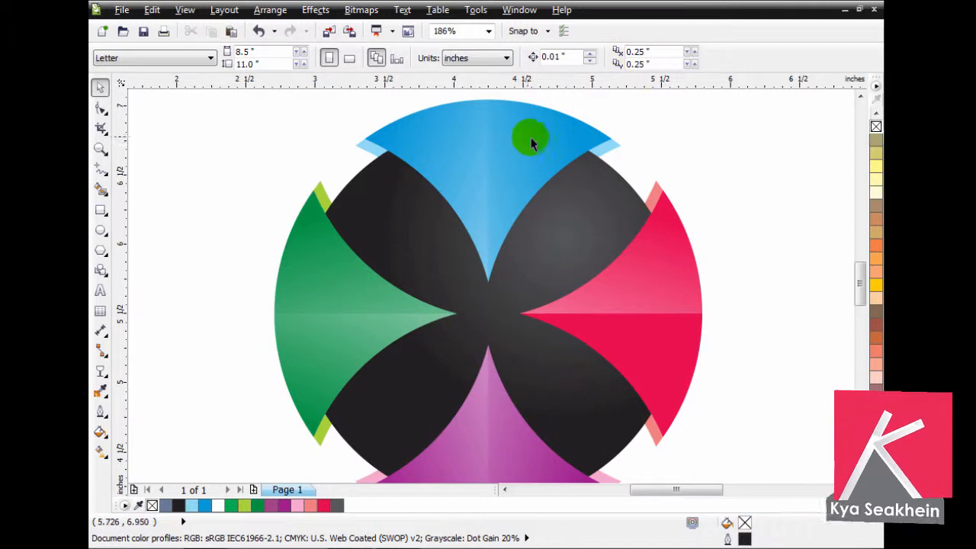
{"action": "scroll", "coordinate": [533, 144], "scroll_direction": "down", "scroll_amount": 2}
{"action": "key", "text": "F2"}
{"action": "mouse_move", "coordinate": [353, 101]}
{"action": "left_mouse_down"}
{"action": "mouse_move", "coordinate": [697, 399]}
{"action": "mouse_move", "coordinate": [684, 368]}
{"action": "left_mouse_up"}
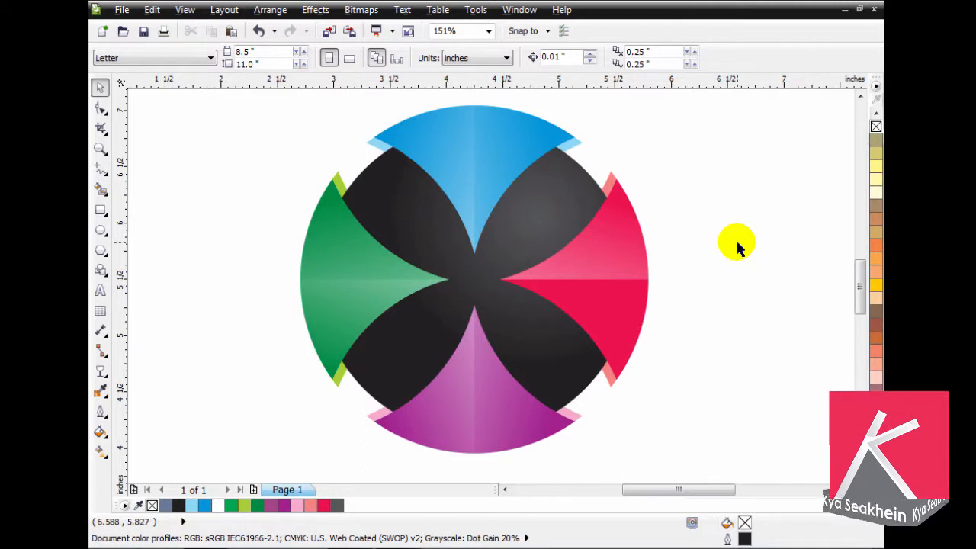
{"action": "mouse_move", "coordinate": [687, 269]}
{"action": "left_mouse_down"}
{"action": "mouse_move", "coordinate": [486, 382]}
{"action": "mouse_move", "coordinate": [481, 399]}
{"action": "left_mouse_up"}
{"action": "key", "text": "shift+Page_Up"}
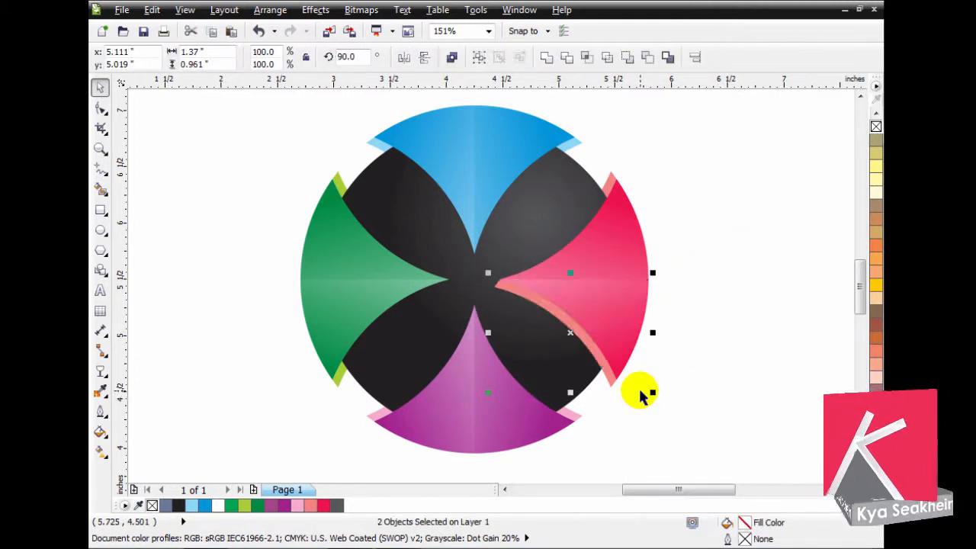
{"action": "key", "text": "ctrl+z"}
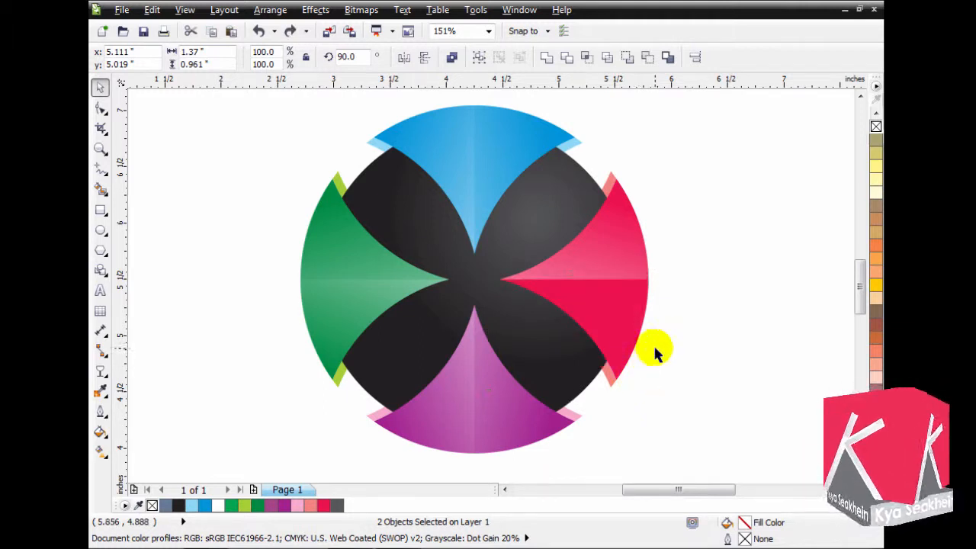
- Bring only the translucent highlight on the red segment's lower half to the front, leaving the edge strip out of the selection
{"action": "left_click_drag", "start_coordinate": [664, 257], "coordinate": [504, 385]}
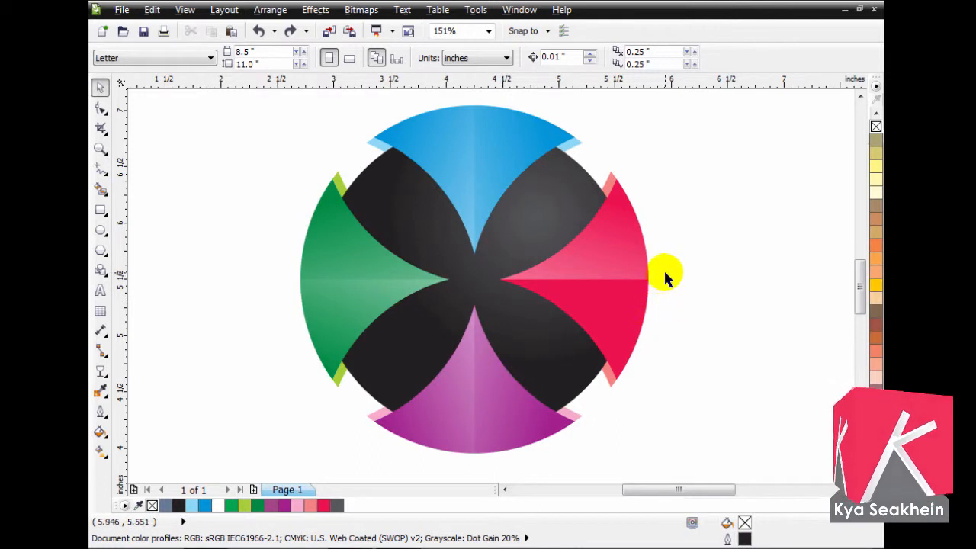
{"action": "left_click_drag", "start_coordinate": [662, 273], "coordinate": [482, 393]}
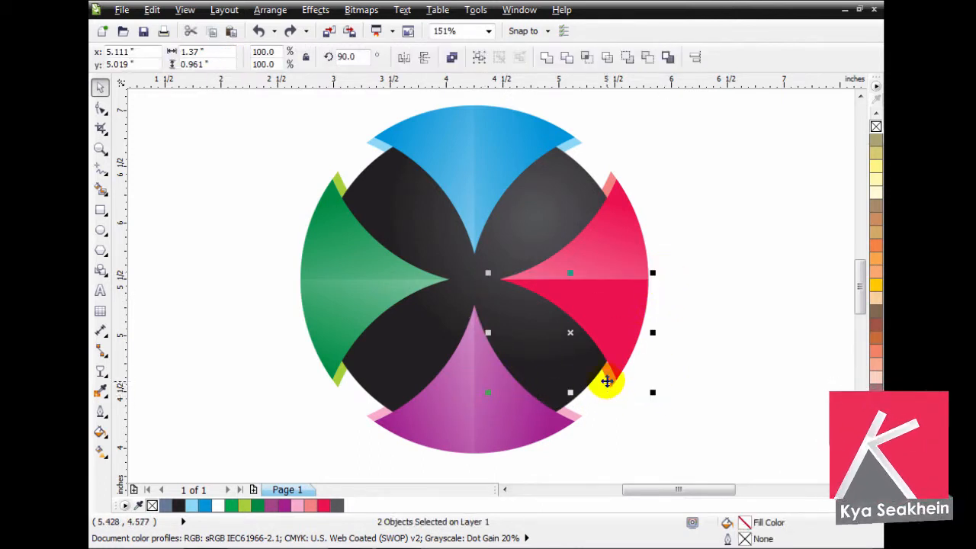
{"action": "left_click", "coordinate": [608, 382]}
{"action": "key", "text": "ctrl+shift+z"}
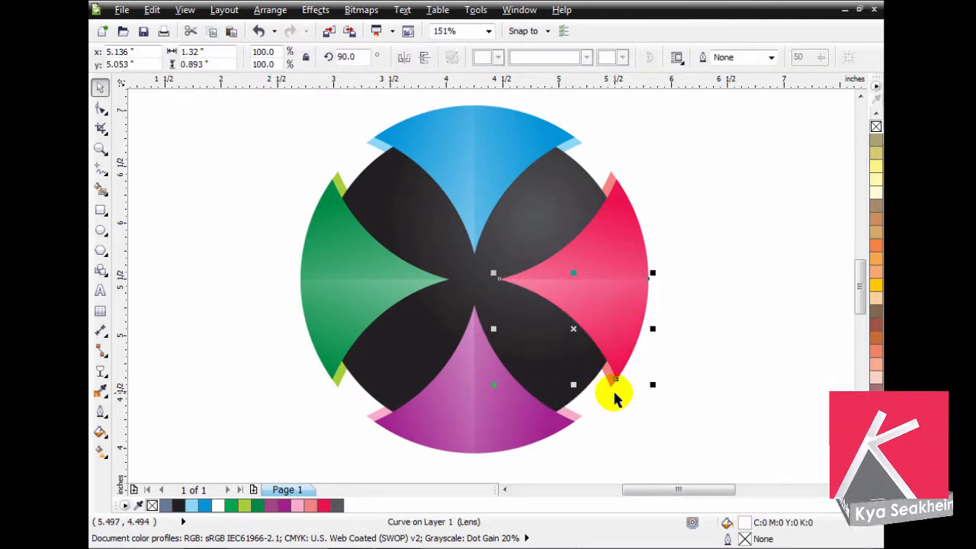
{"action": "left_click", "coordinate": [715, 361]}
- Examine the shaded segments, edge strips and dark centre of the logo, both up close and as a whole
{"action": "key", "text": "F2"}
{"action": "left_click_drag", "start_coordinate": [268, 133], "coordinate": [698, 420]}
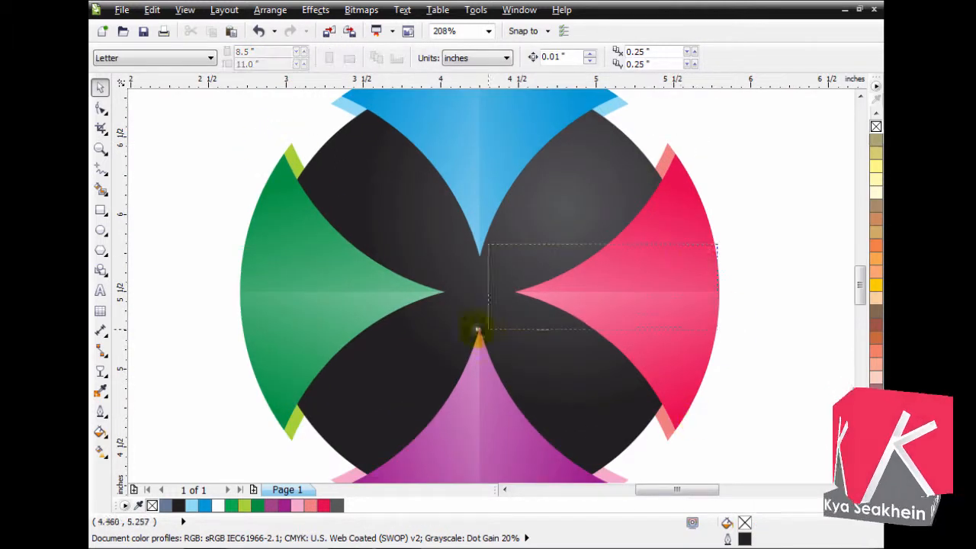
{"action": "scroll", "coordinate": [497, 294], "scroll_direction": "down", "scroll_amount": 2}
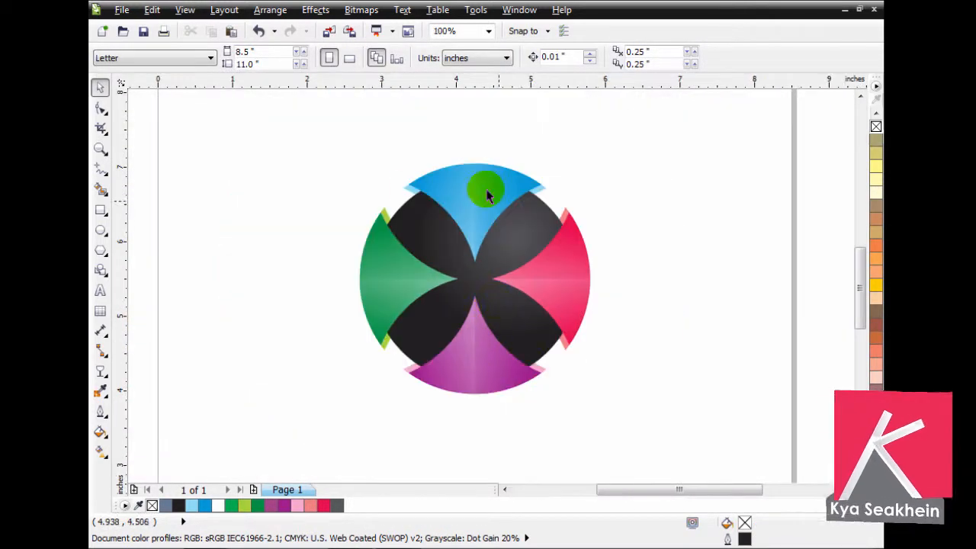
{"action": "key", "text": "F2"}
{"action": "left_click_drag", "start_coordinate": [318, 148], "coordinate": [645, 388]}
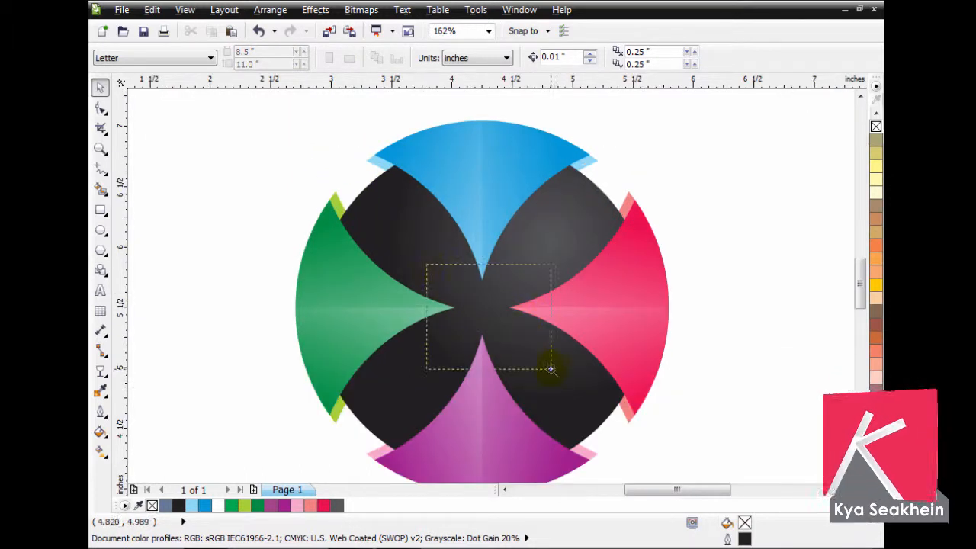
{"action": "left_click_drag", "start_coordinate": [551, 369], "coordinate": [552, 371]}
{"action": "scroll", "coordinate": [558, 376], "scroll_direction": "down", "scroll_amount": 5}
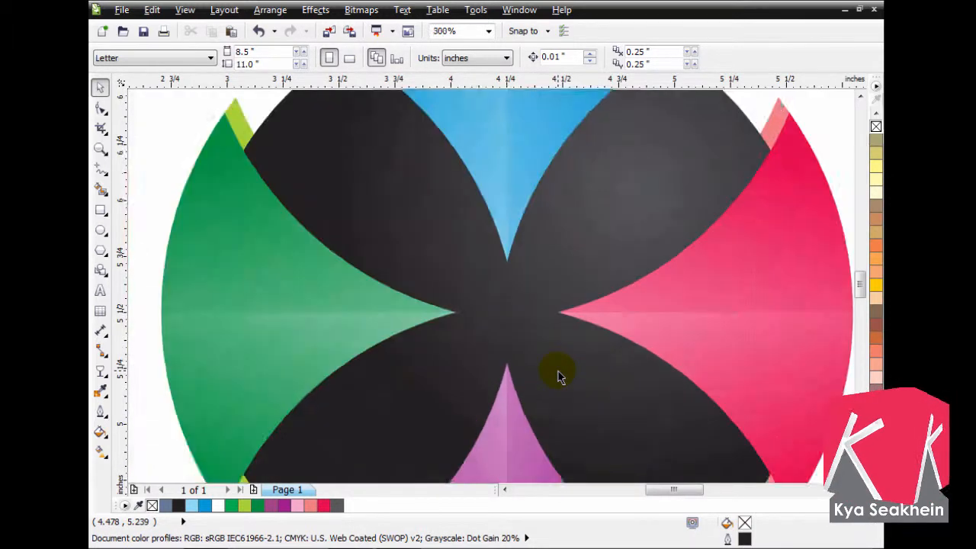
{"action": "key", "text": "F2"}
{"action": "left_click_drag", "start_coordinate": [415, 230], "coordinate": [709, 462]}
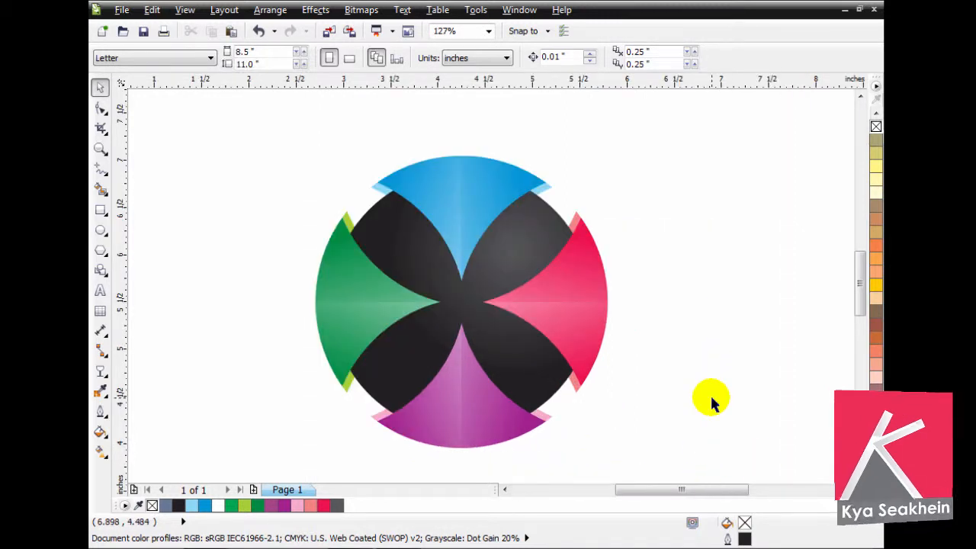
{"action": "left_click_drag", "start_coordinate": [343, 154], "coordinate": [612, 410]}
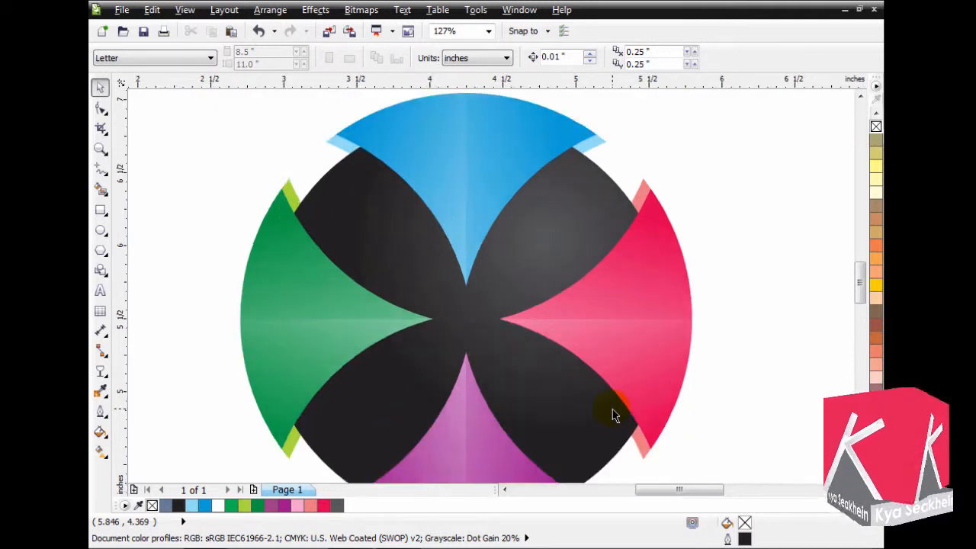
{"action": "key", "text": "F4"}
- Group all the shapes of the circular logo into one object
{"action": "scroll", "coordinate": [406, 191], "scroll_direction": "down", "scroll_amount": 3}
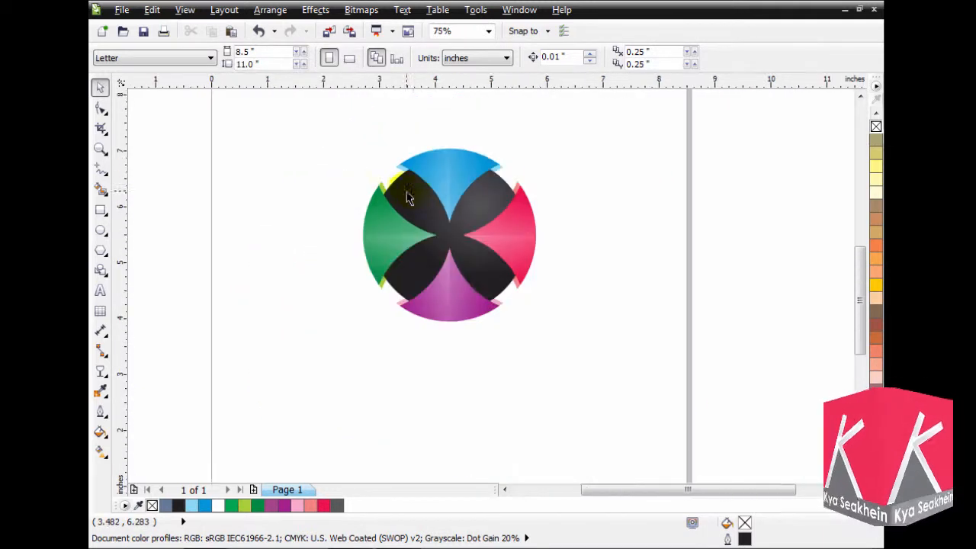
{"action": "left_click_drag", "start_coordinate": [404, 261], "coordinate": [236, 355]}
{"action": "key", "text": "ctrl+g"}
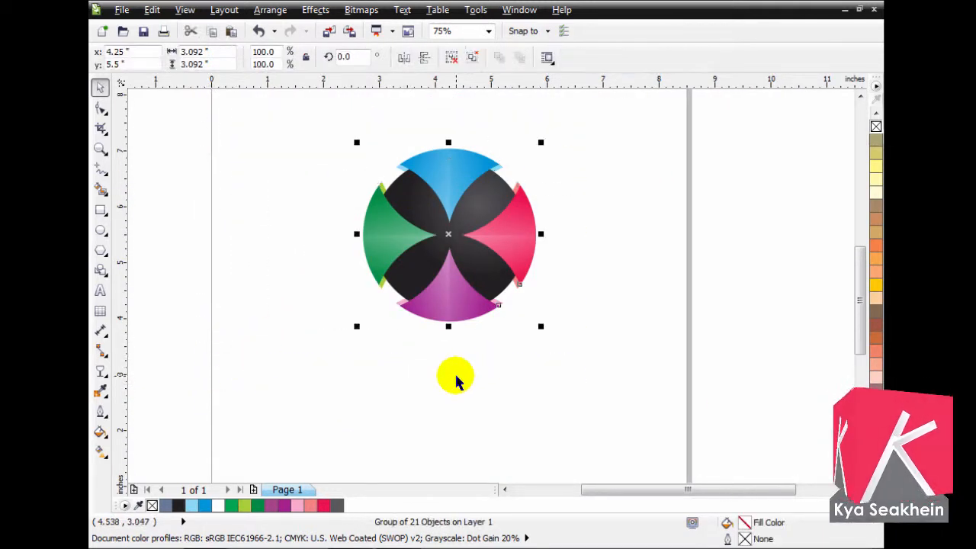
{"action": "left_click", "coordinate": [453, 379]}
- Draw a flat ellipse about 2.17 by 0.25 inches just below the logo and centre it horizontally with the logo
{"action": "key", "text": "z"}
{"action": "left_click_drag", "start_coordinate": [300, 234], "coordinate": [572, 360]}
{"action": "left_click", "coordinate": [100, 230]}
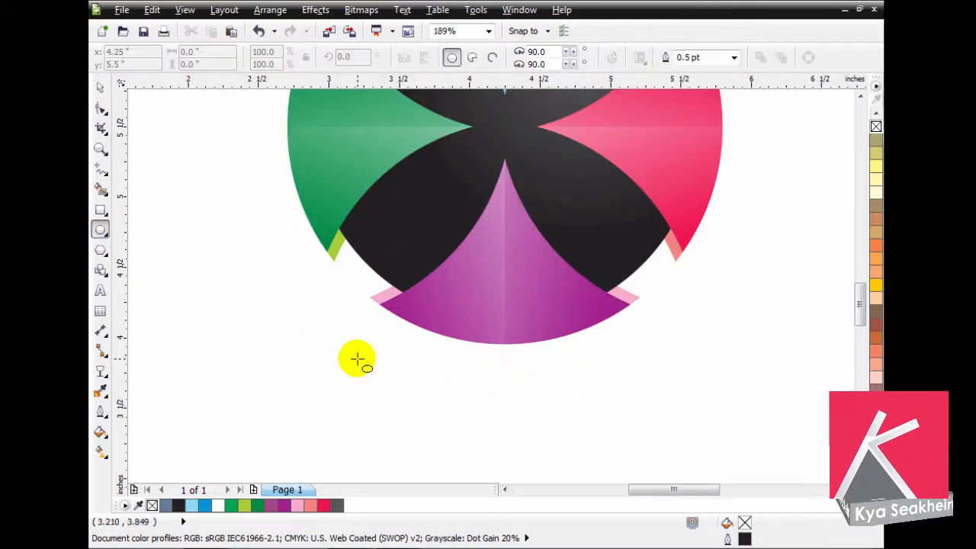
{"action": "left_click_drag", "start_coordinate": [356, 358], "coordinate": [665, 397]}
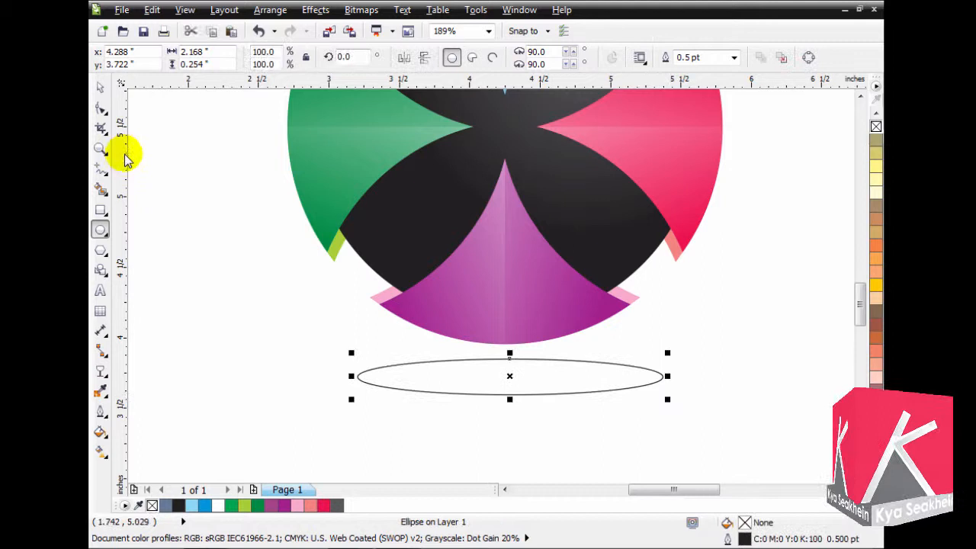
{"action": "left_click", "coordinate": [100, 87]}
{"action": "left_click", "coordinate": [543, 287], "text": "shift"}
{"action": "left_click", "coordinate": [440, 442]}
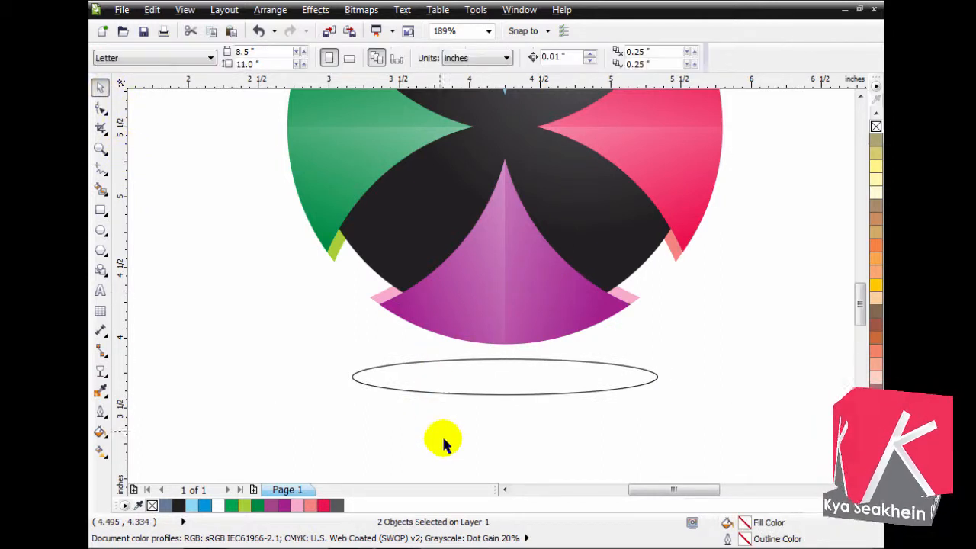
- Fill the flat ellipse under the logo with a medium grey
{"action": "left_click_drag", "start_coordinate": [695, 353], "coordinate": [228, 431]}
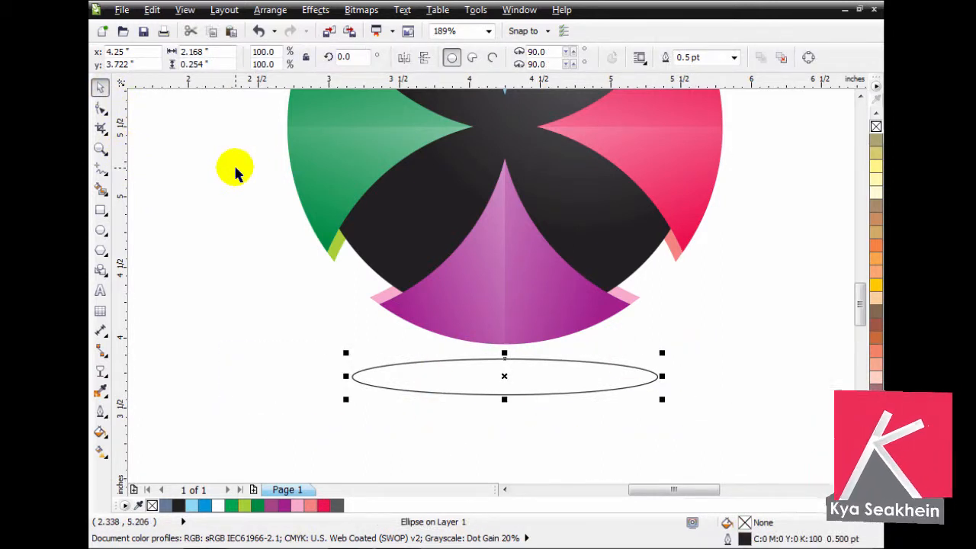
{"action": "scroll", "coordinate": [383, 242], "scroll_direction": "down", "scroll_amount": 2}
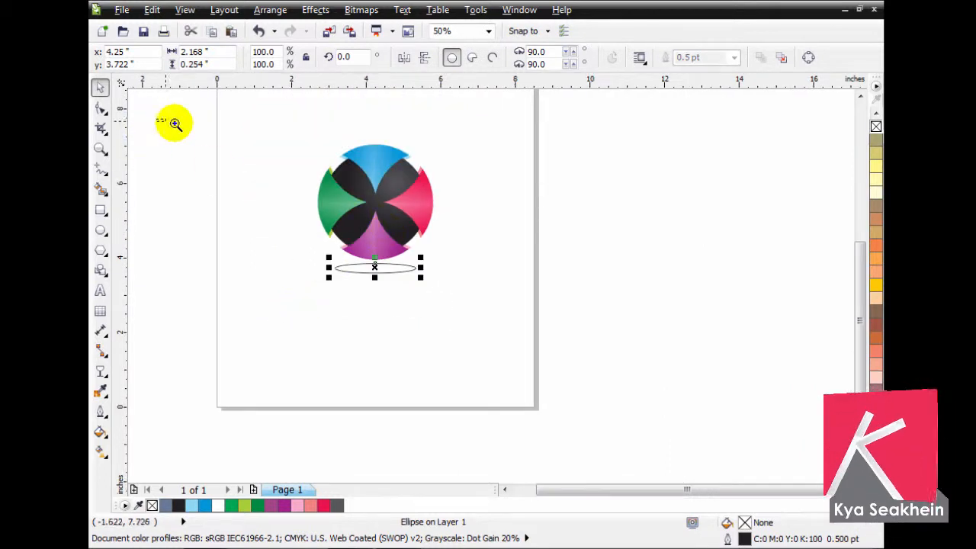
{"action": "scroll", "coordinate": [473, 235], "scroll_direction": "up", "scroll_amount": 1}
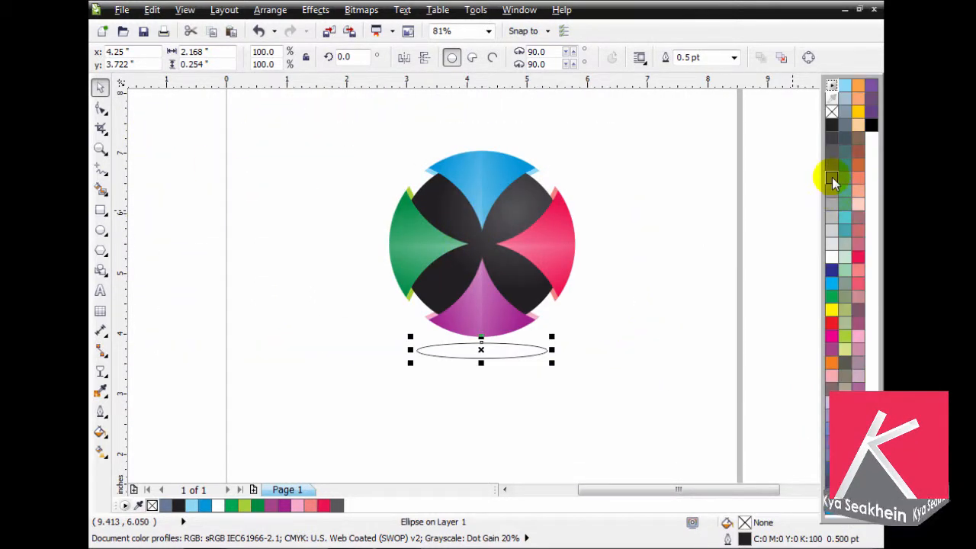
{"action": "left_click", "coordinate": [833, 177]}
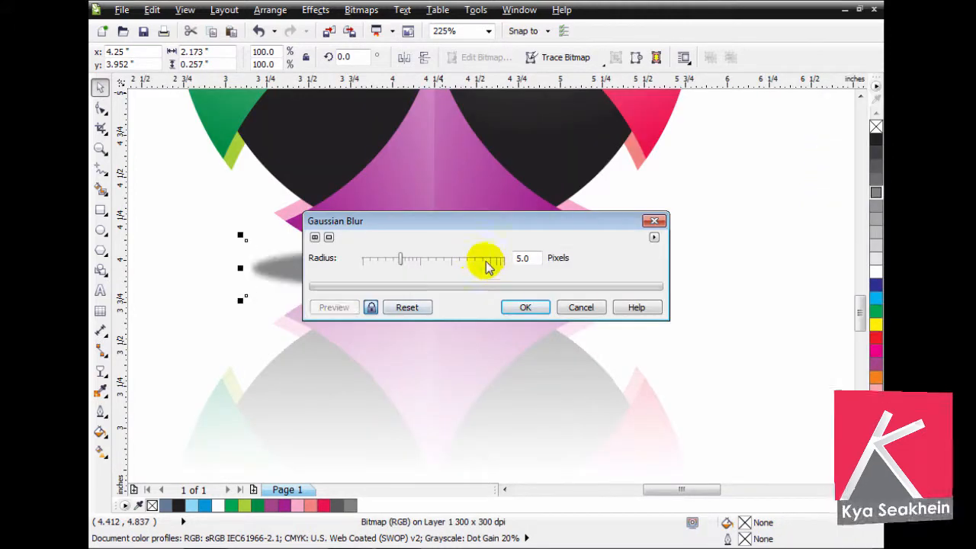
- Apply a Gaussian Blur with a radius of 48 pixels to the grey shadow ellipse bitmap
{"action": "left_click", "coordinate": [447, 262]}
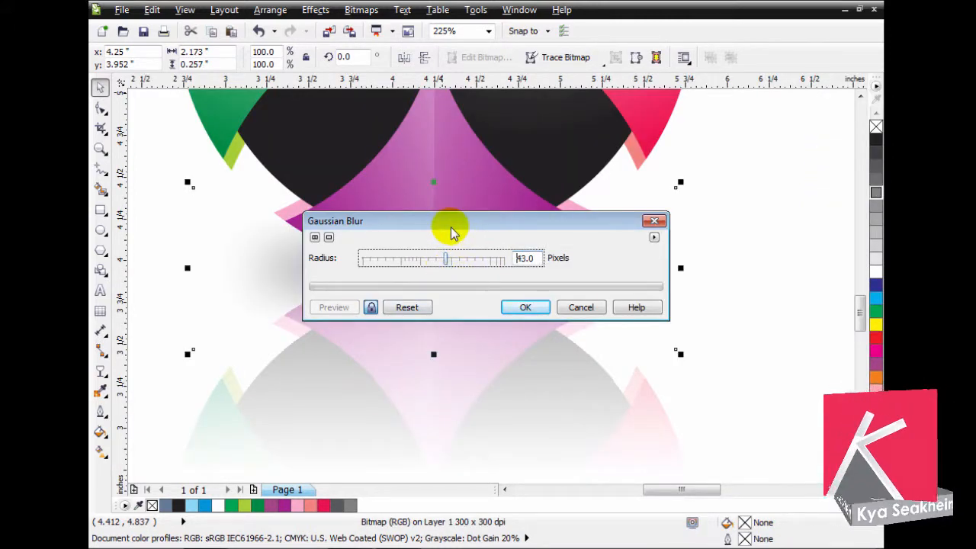
{"action": "left_click_drag", "start_coordinate": [448, 227], "coordinate": [530, 321]}
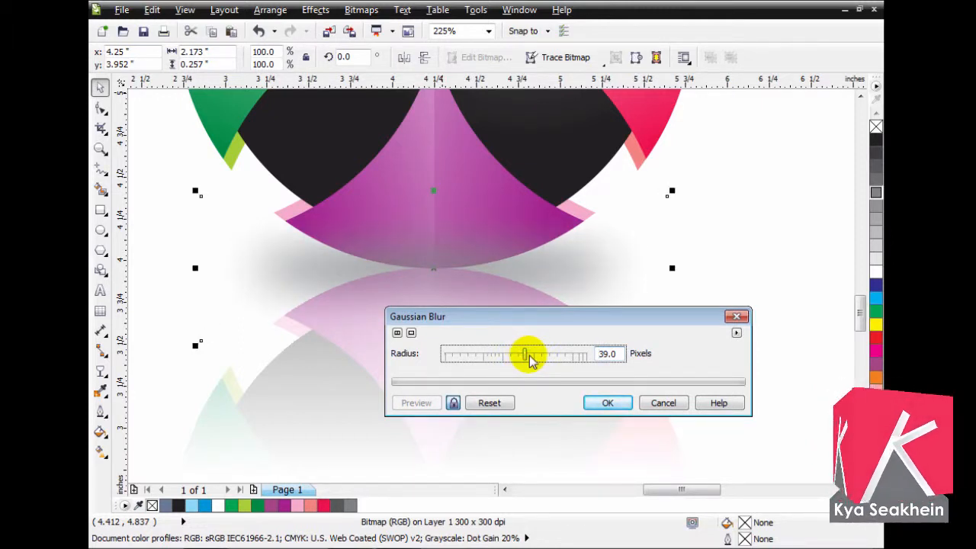
{"action": "left_click", "coordinate": [607, 404]}
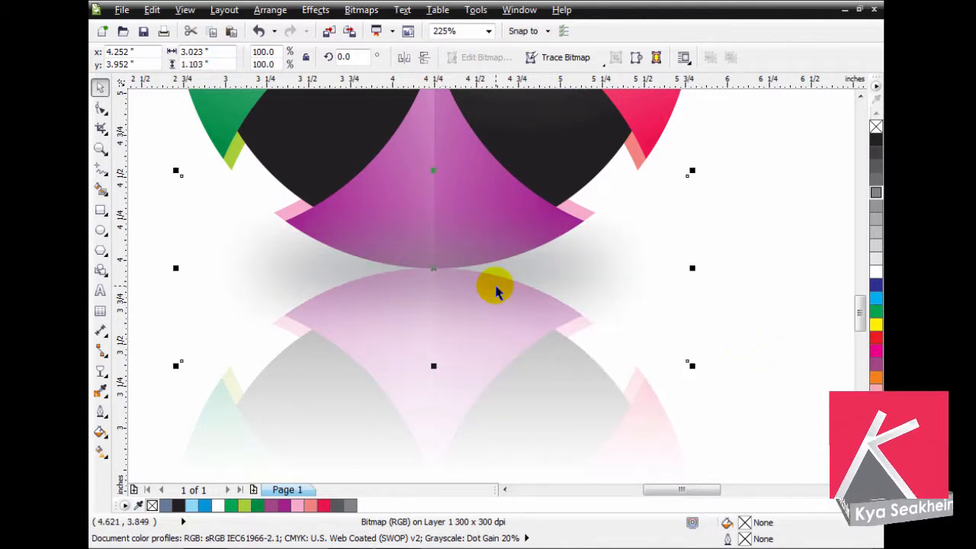
- Place the logo and its reflection in front of the blurred shadow
{"action": "key", "text": "Escape"}
{"action": "scroll", "coordinate": [497, 291], "scroll_direction": "down", "scroll_amount": 2}
{"action": "key", "text": "F2"}
{"action": "left_click_drag", "start_coordinate": [360, 157], "coordinate": [639, 409]}
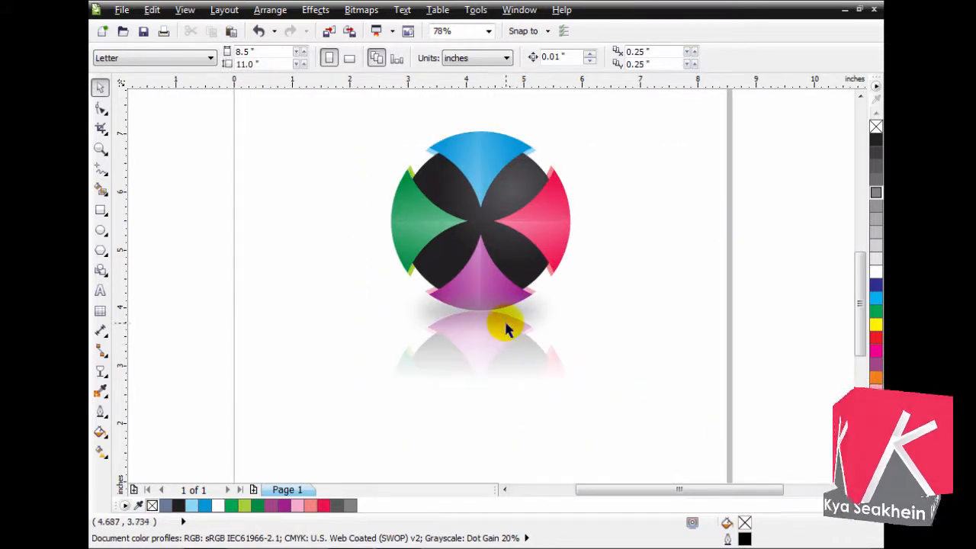
{"action": "left_click", "coordinate": [507, 324]}
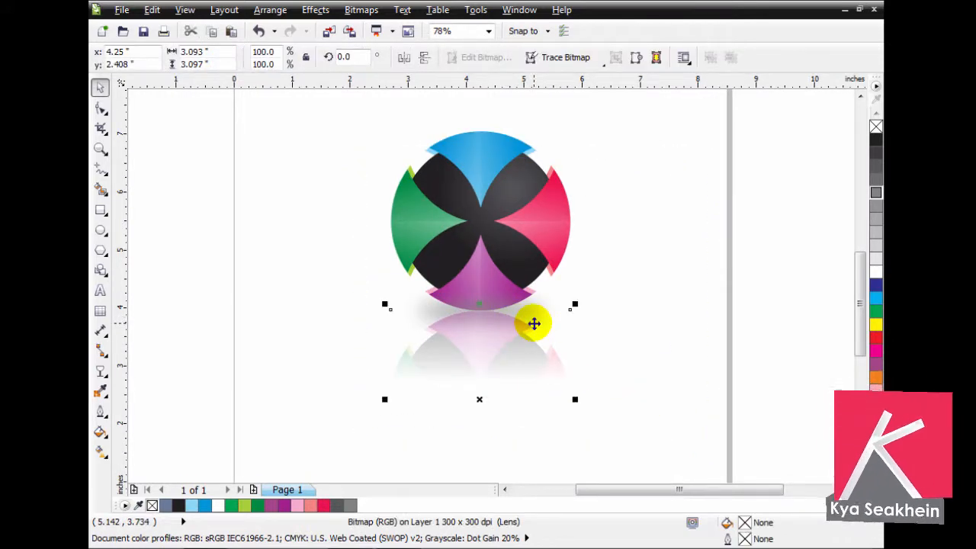
{"action": "left_click", "coordinate": [550, 230]}
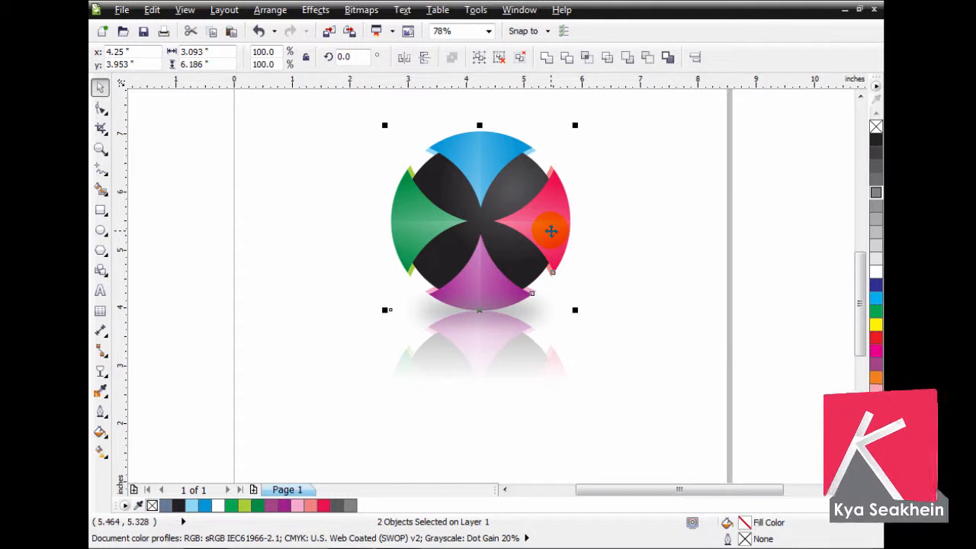
{"action": "key", "text": "Escape"}
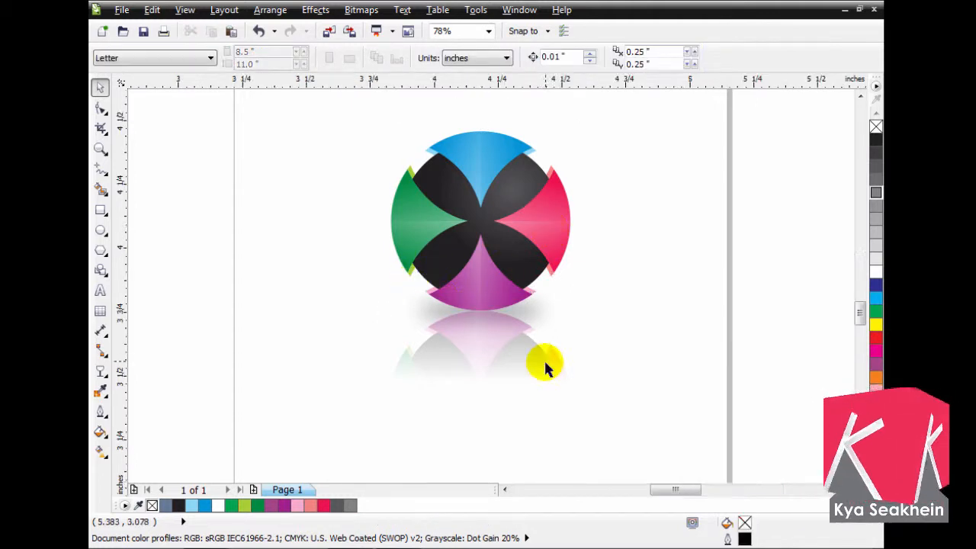
- Crop the empty lower part of the reflection bitmap by raising its bottom nodes, leaving it about 1.94 inches tall
{"action": "scroll", "coordinate": [610, 392], "scroll_direction": "up", "scroll_amount": 4}
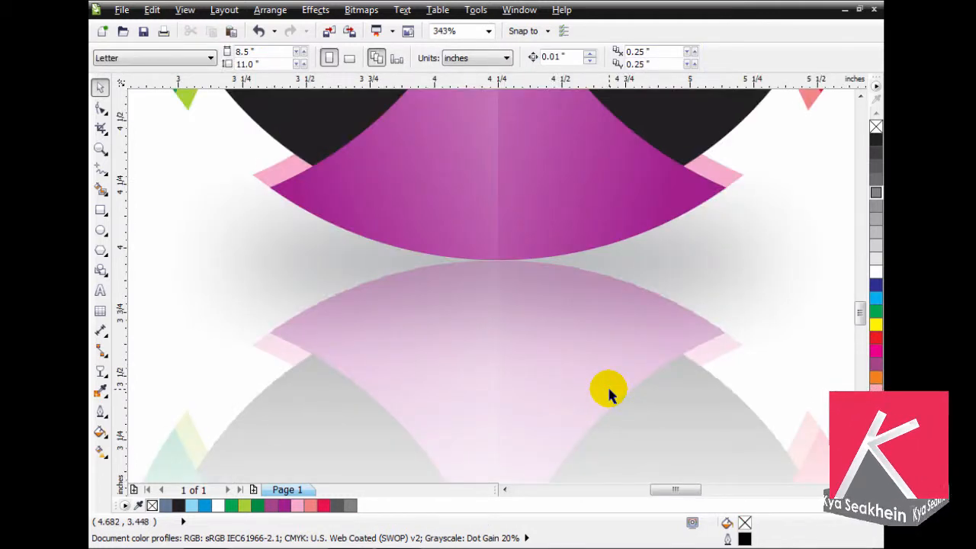
{"action": "scroll", "coordinate": [717, 328], "scroll_direction": "down", "scroll_amount": 6}
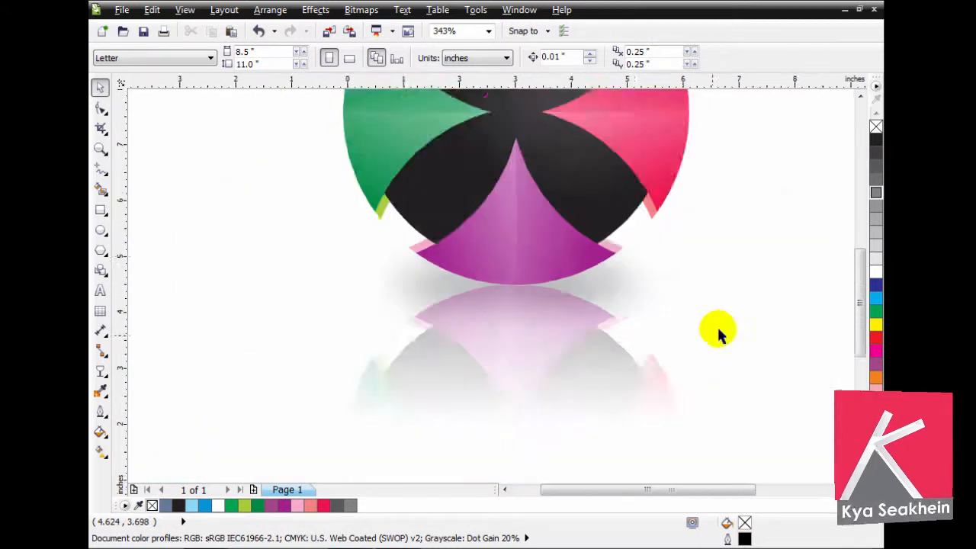
{"action": "left_click_drag", "start_coordinate": [542, 156], "coordinate": [849, 441]}
{"action": "left_click_drag", "start_coordinate": [402, 300], "coordinate": [183, 425]}
{"action": "left_click", "coordinate": [662, 424]}
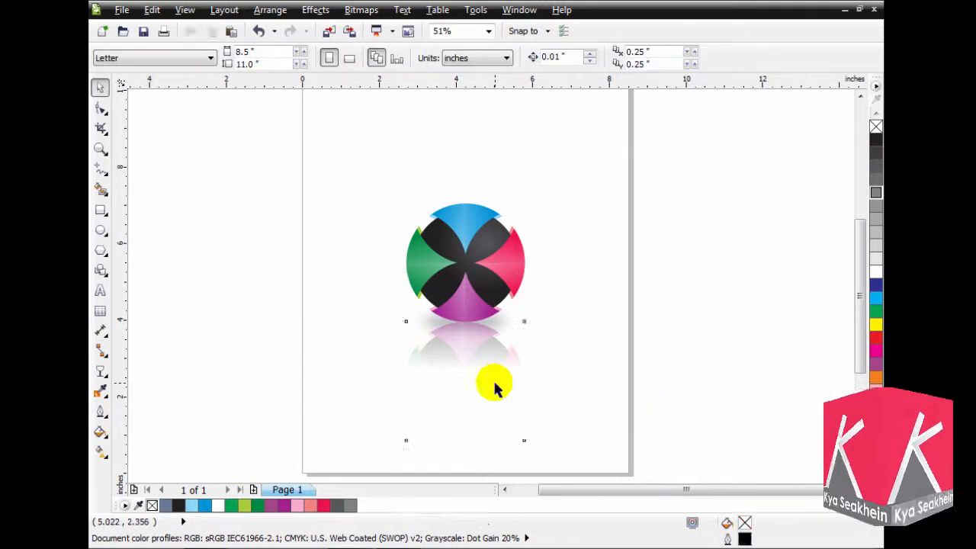
{"action": "left_click", "coordinate": [497, 383]}
{"action": "left_click", "coordinate": [101, 112]}
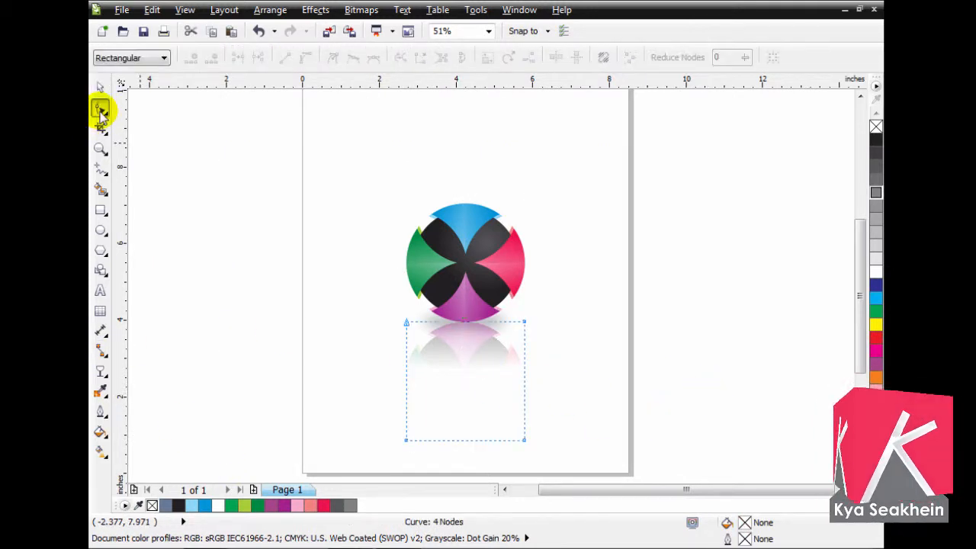
{"action": "left_click_drag", "start_coordinate": [550, 450], "coordinate": [527, 396]}
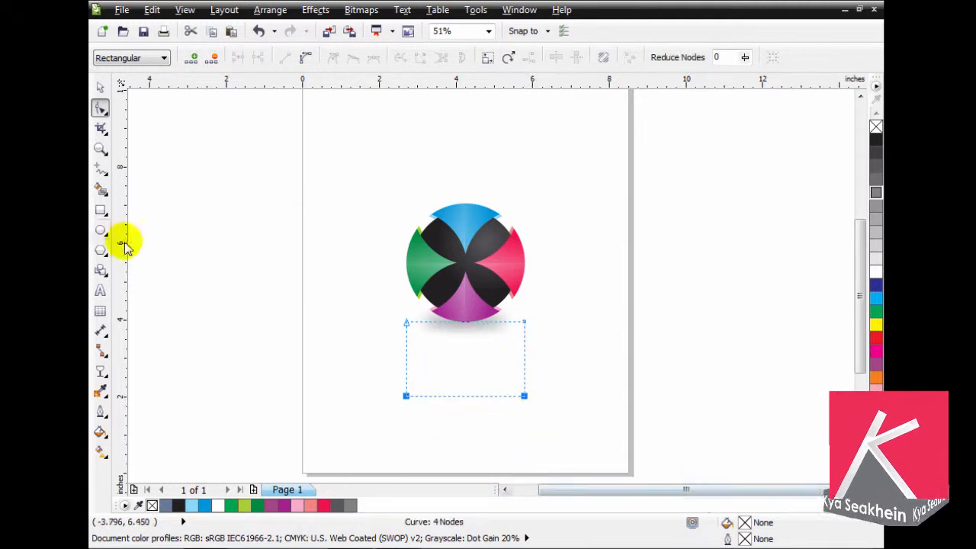
{"action": "left_click", "coordinate": [99, 87]}
{"action": "left_click_drag", "start_coordinate": [332, 274], "coordinate": [594, 429]}
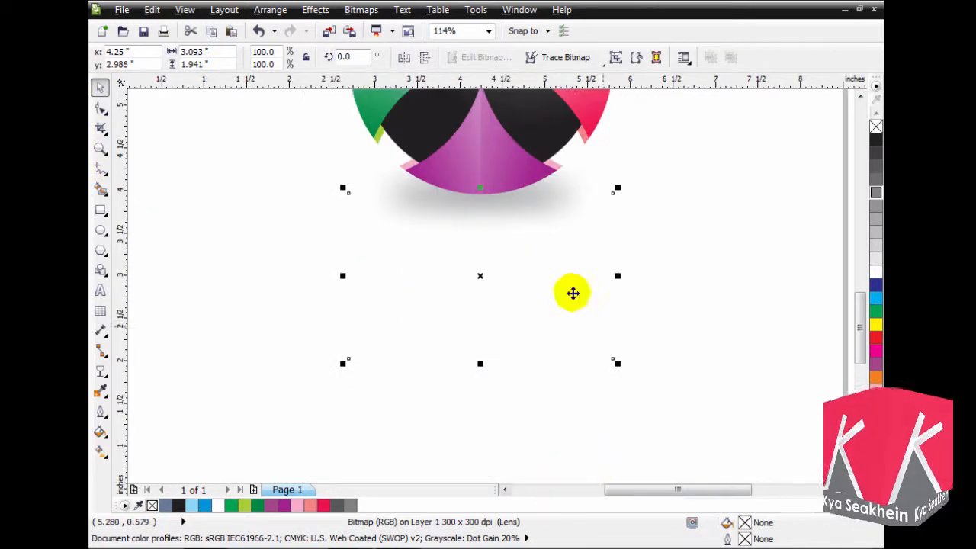
- Adjust the reflection's linear transparency to run vertically from inside the purple segment to below the logo, fading the mirrored image downward
{"action": "left_click", "coordinate": [102, 371]}
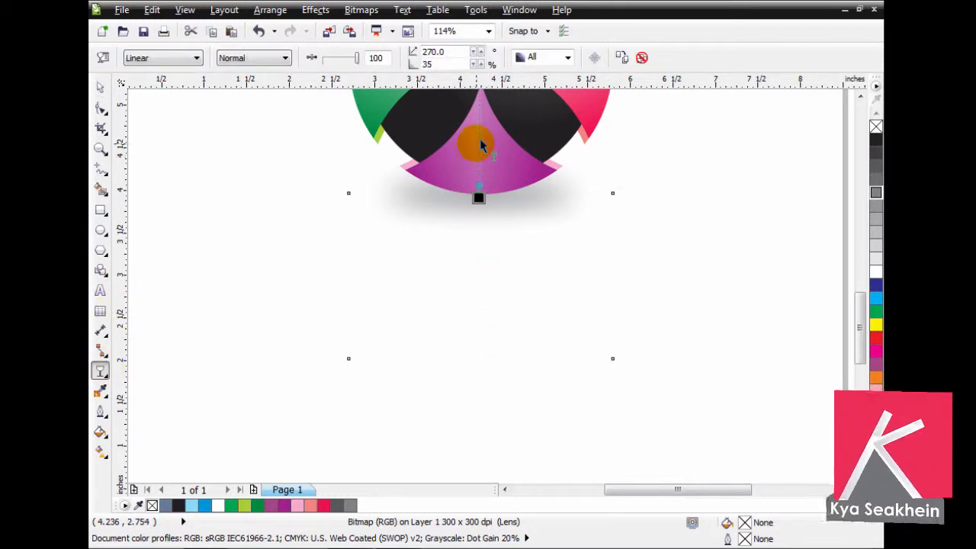
{"action": "mouse_move", "coordinate": [861, 323]}
{"action": "left_mouse_down"}
{"action": "mouse_move", "coordinate": [861, 300]}
{"action": "mouse_move", "coordinate": [860, 308]}
{"action": "left_mouse_up"}
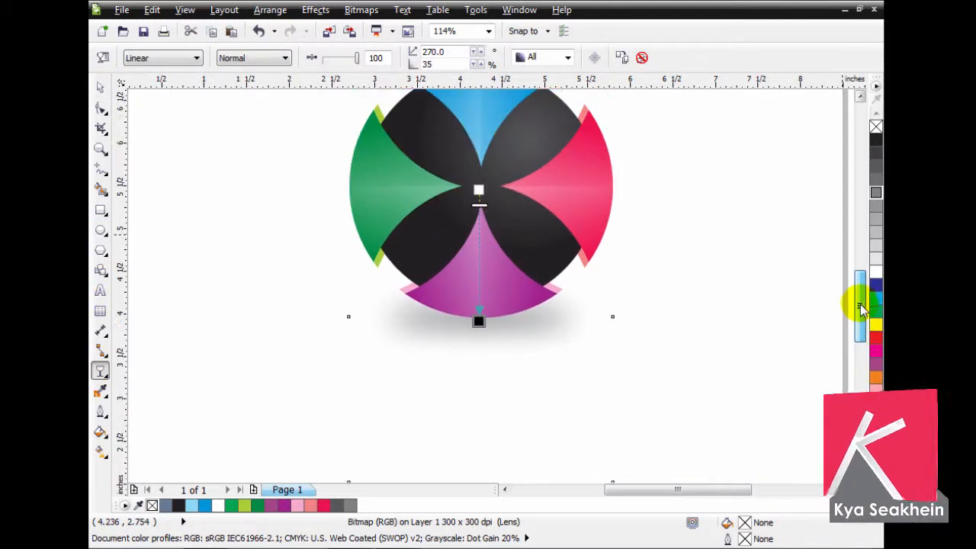
{"action": "left_click_drag", "start_coordinate": [479, 190], "coordinate": [477, 249]}
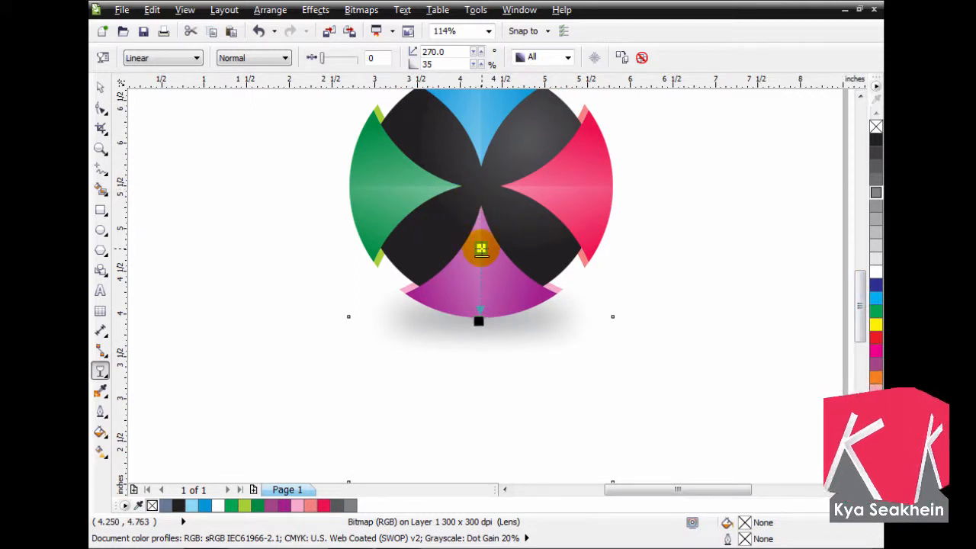
{"action": "left_click_drag", "start_coordinate": [475, 320], "coordinate": [471, 390]}
{"action": "key", "text": "ctrl+z"}
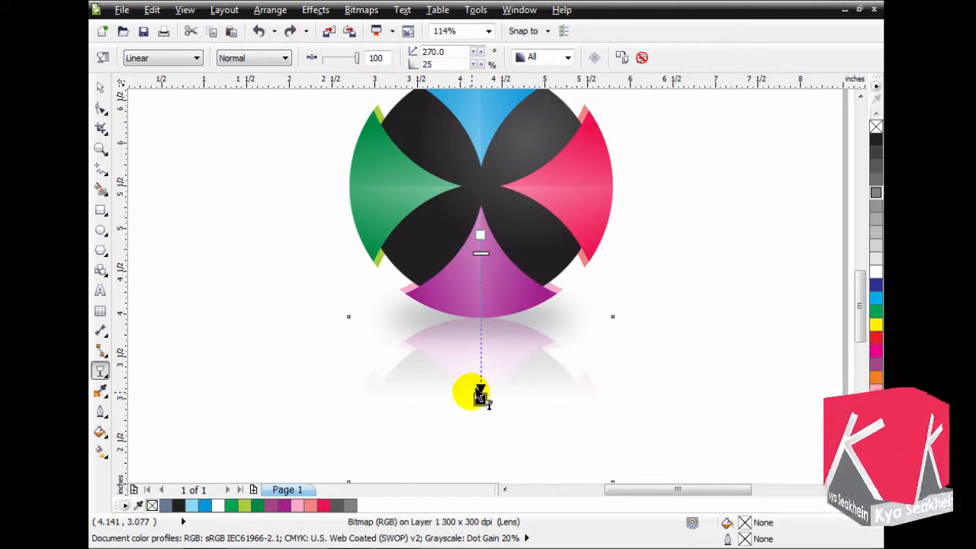
{"action": "left_click", "coordinate": [100, 87]}
{"action": "left_click", "coordinate": [556, 360]}
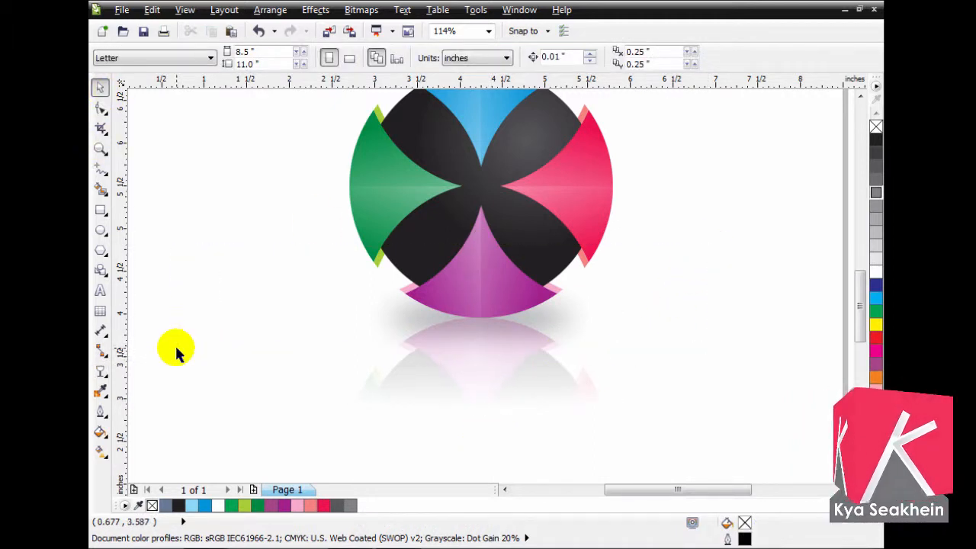
- Group the logo, its blurred shadow and its reflection into one object
{"action": "scroll", "coordinate": [128, 381], "scroll_direction": "down", "scroll_amount": 1}
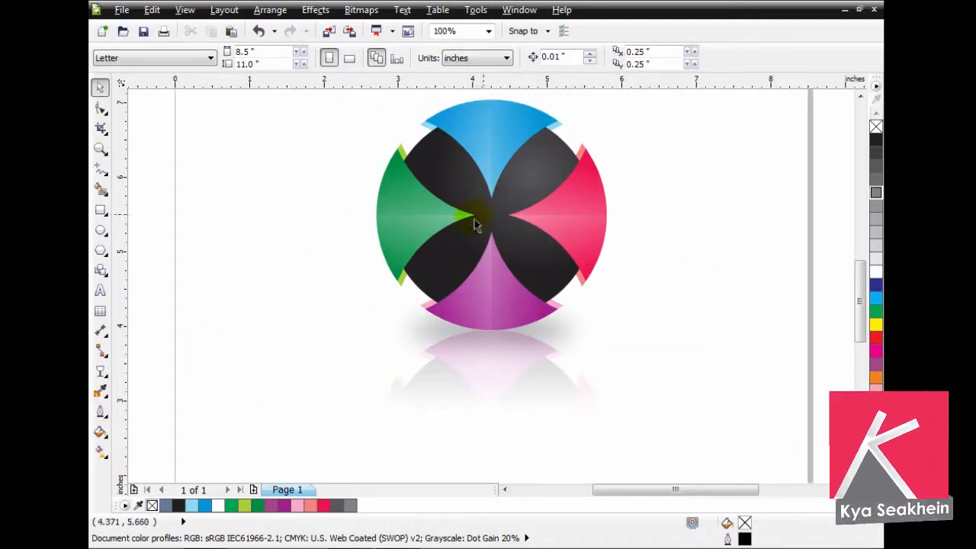
{"action": "scroll", "coordinate": [318, 216], "scroll_direction": "down", "scroll_amount": 1}
{"action": "scroll", "coordinate": [488, 244], "scroll_direction": "down", "scroll_amount": 1}
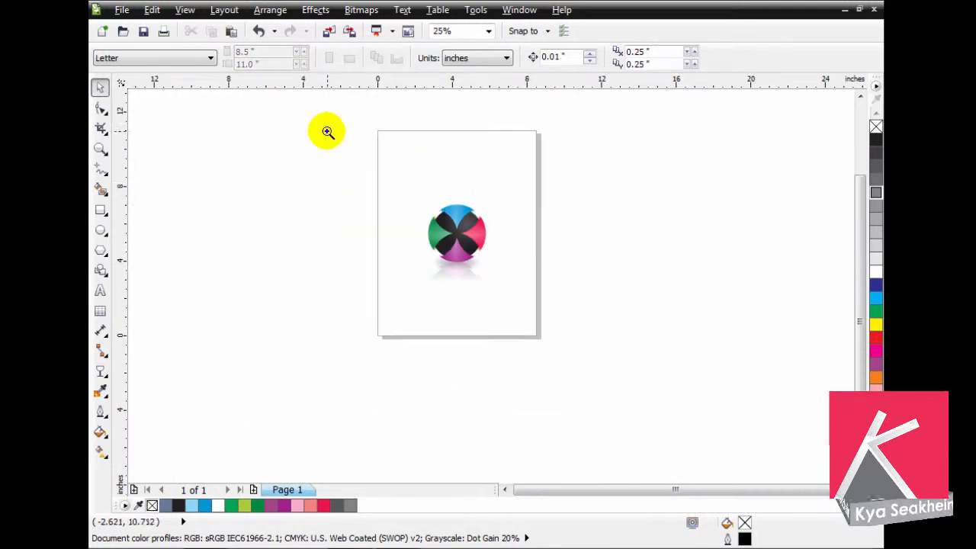
{"action": "scroll", "coordinate": [647, 298], "scroll_direction": "up", "scroll_amount": 1}
{"action": "left_click_drag", "start_coordinate": [615, 199], "coordinate": [163, 432]}
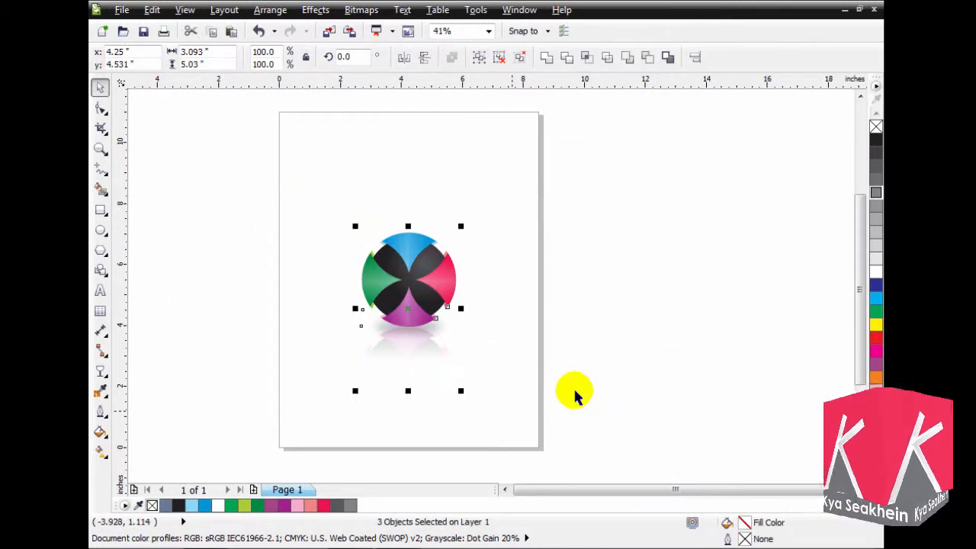
{"action": "left_click", "coordinate": [613, 340]}
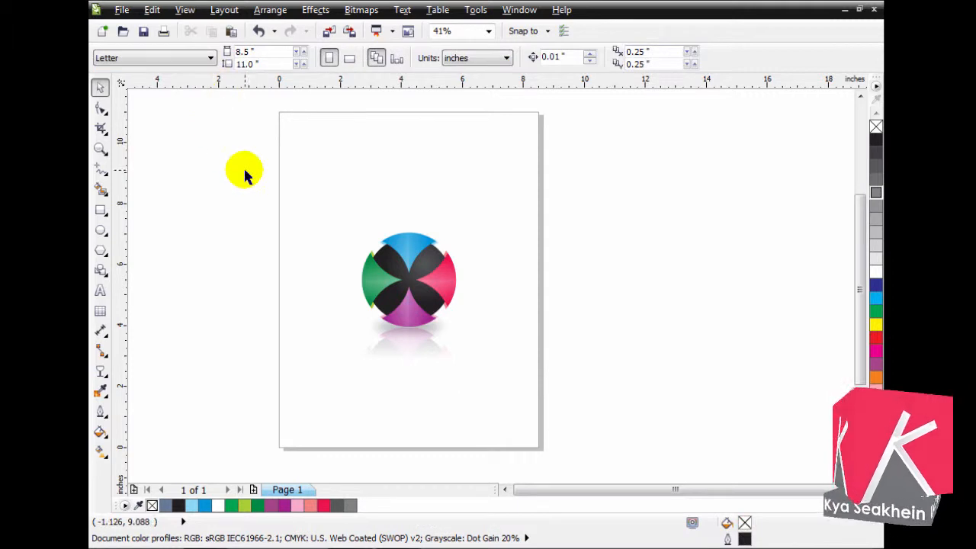
{"action": "left_click", "coordinate": [412, 256]}
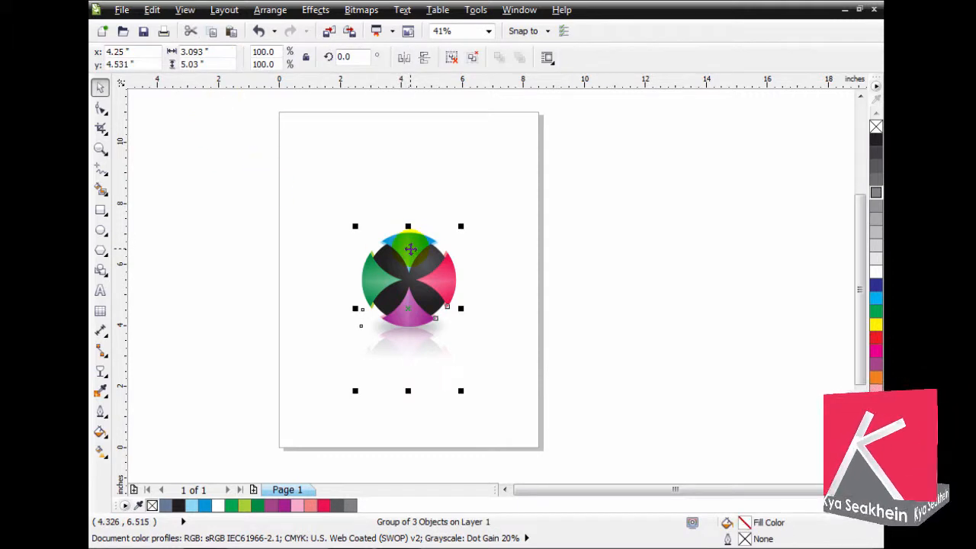
{"action": "left_click", "coordinate": [292, 224]}
- Set the page size to 4.0 inches wide and 2.4 inches high
{"action": "double_click", "coordinate": [256, 51]}
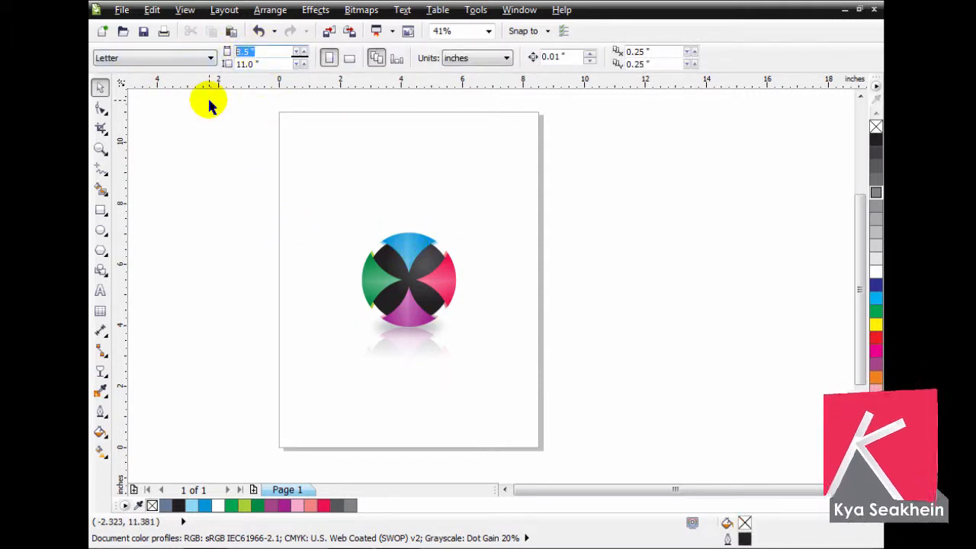
{"action": "type", "text": "4"}
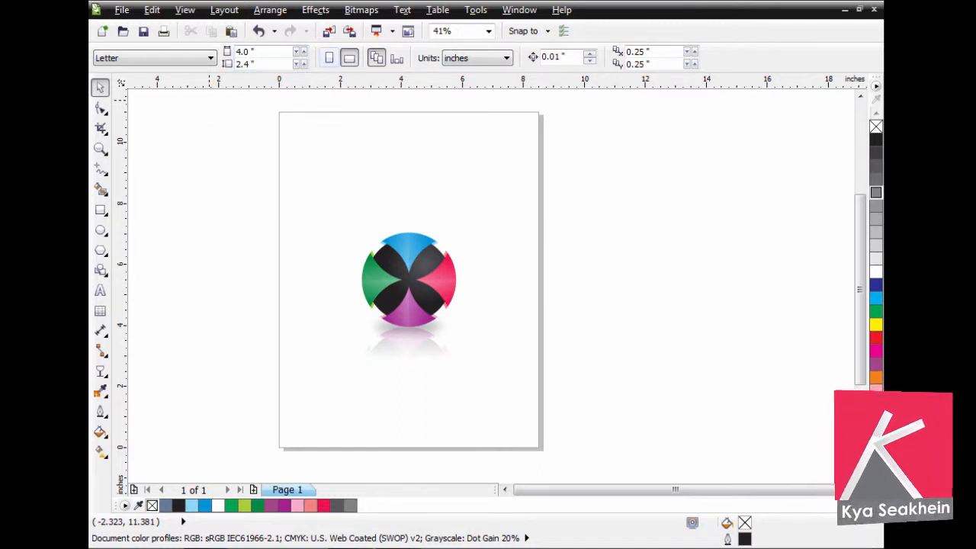
{"action": "key", "text": "Return"}
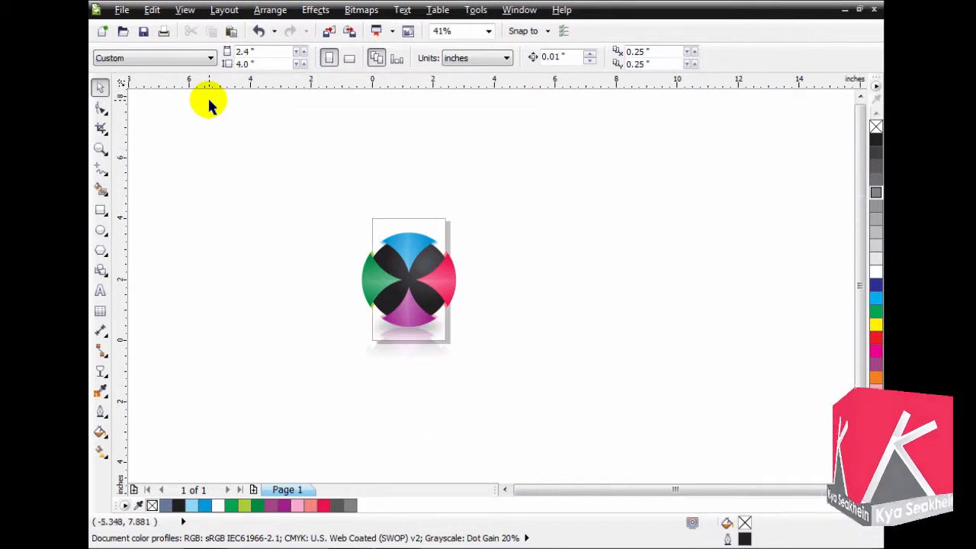
{"action": "double_click", "coordinate": [259, 64]}
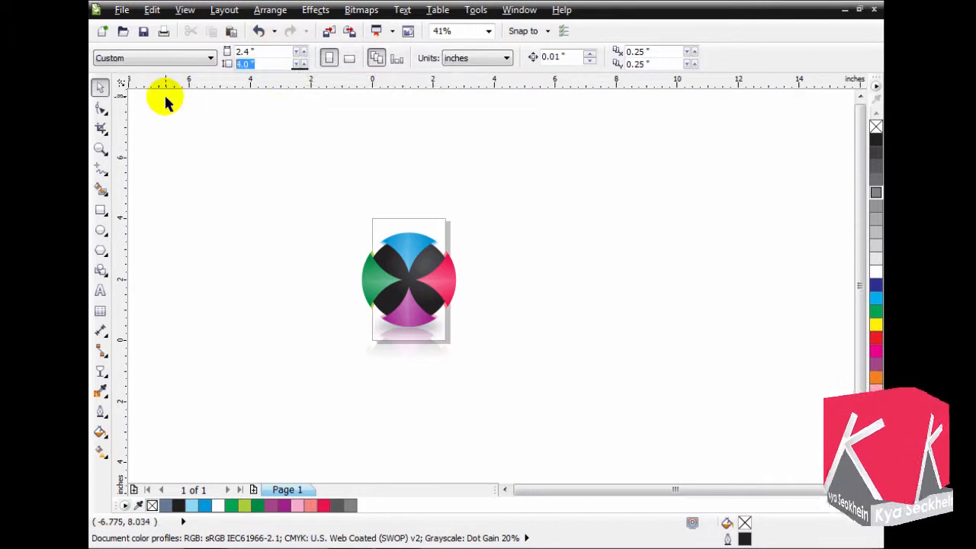
{"action": "type", "text": "2."}
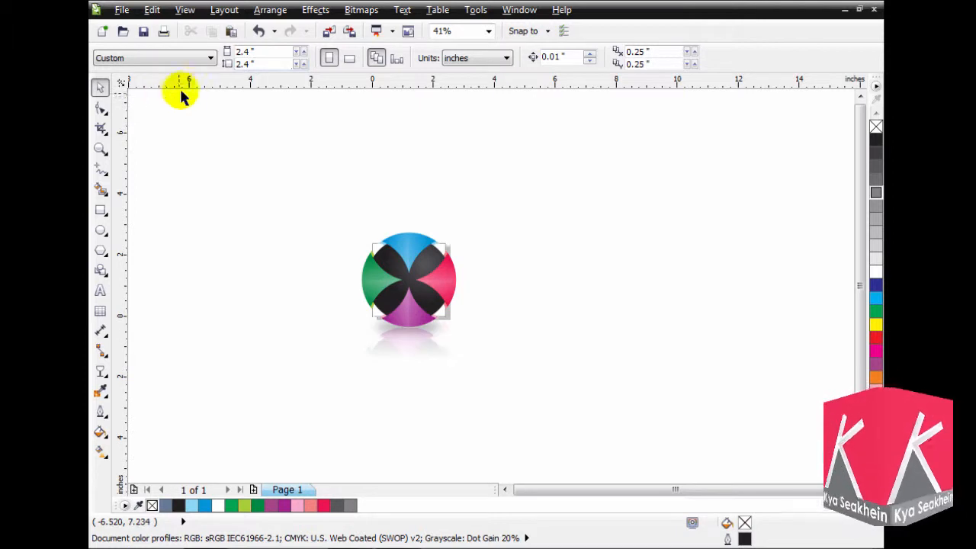
{"action": "double_click", "coordinate": [255, 51]}
{"action": "type", "text": "4"}
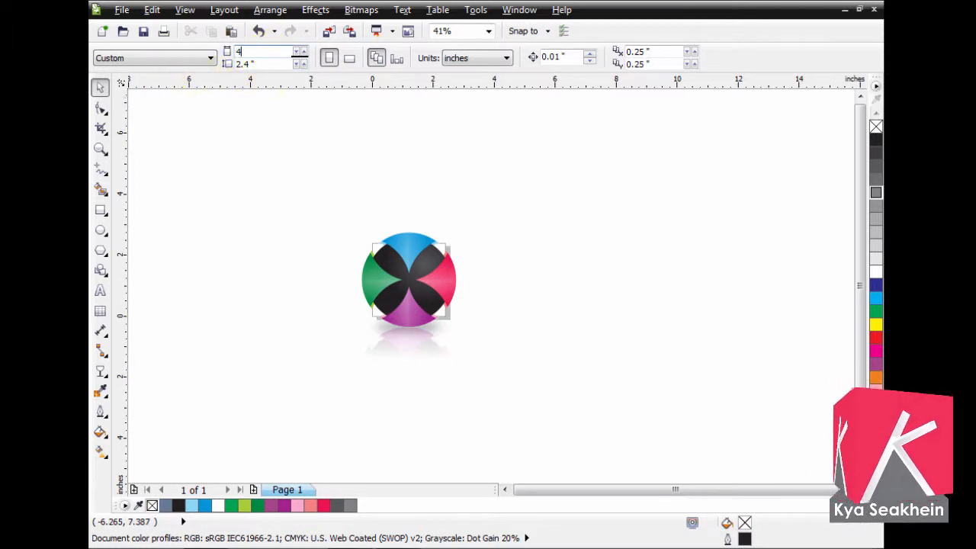
{"action": "key", "text": "Return"}
- Scale the logo group down to about 1.32 inches wide and position it near the middle of the page
{"action": "left_click", "coordinate": [437, 281]}
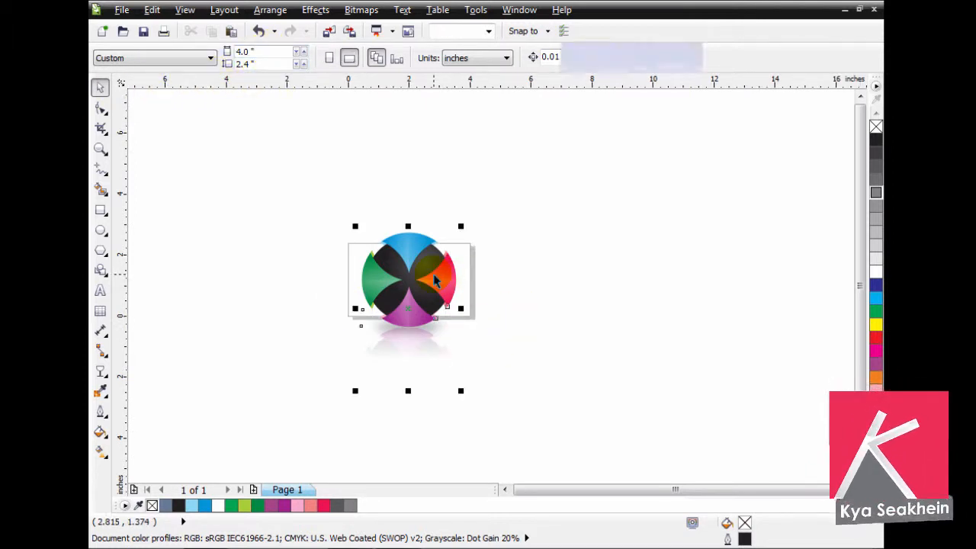
{"action": "left_click_drag", "start_coordinate": [461, 226], "coordinate": [441, 260]}
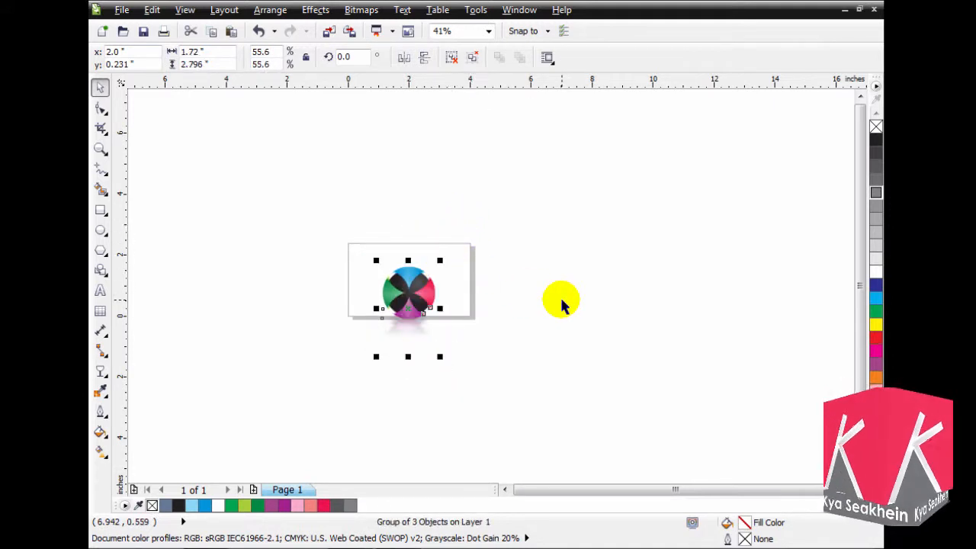
{"action": "key", "text": "F2"}
{"action": "left_click_drag", "start_coordinate": [330, 224], "coordinate": [542, 342]}
{"action": "left_click_drag", "start_coordinate": [456, 213], "coordinate": [467, 253]}
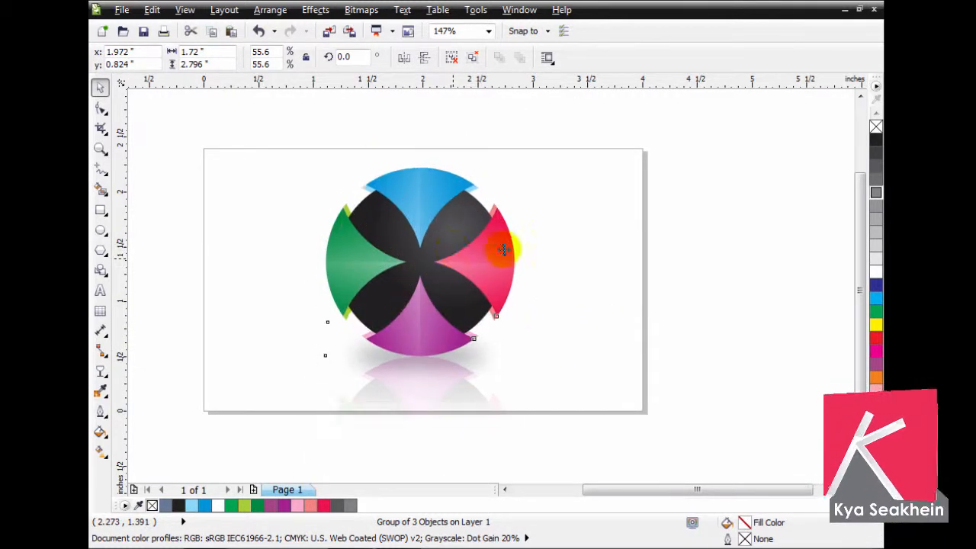
{"action": "left_click_drag", "start_coordinate": [521, 165], "coordinate": [507, 199]}
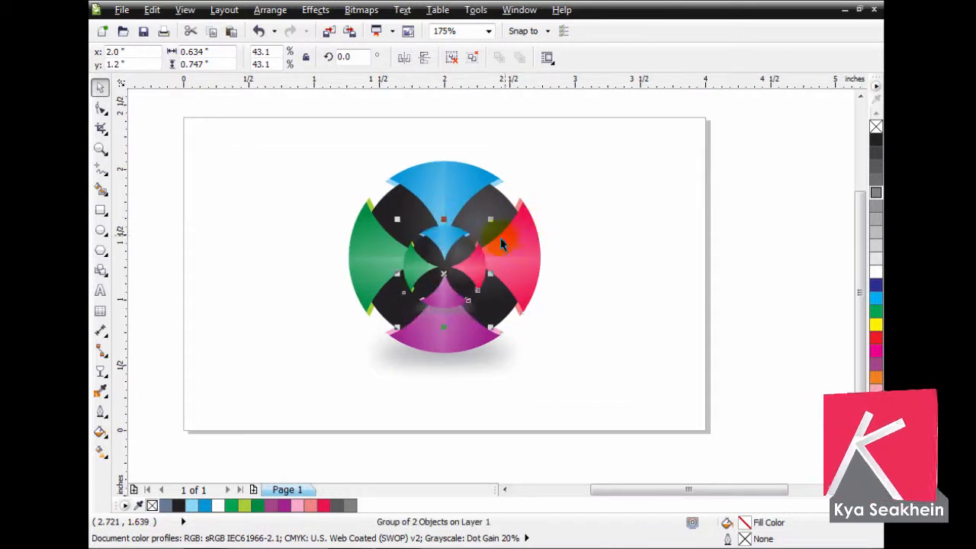
- Place a small copy of the logo in the lower-right corner of the page
{"action": "left_click_drag", "start_coordinate": [444, 253], "coordinate": [672, 355]}
{"action": "left_click", "coordinate": [744, 324]}
{"action": "left_click", "coordinate": [755, 331]}
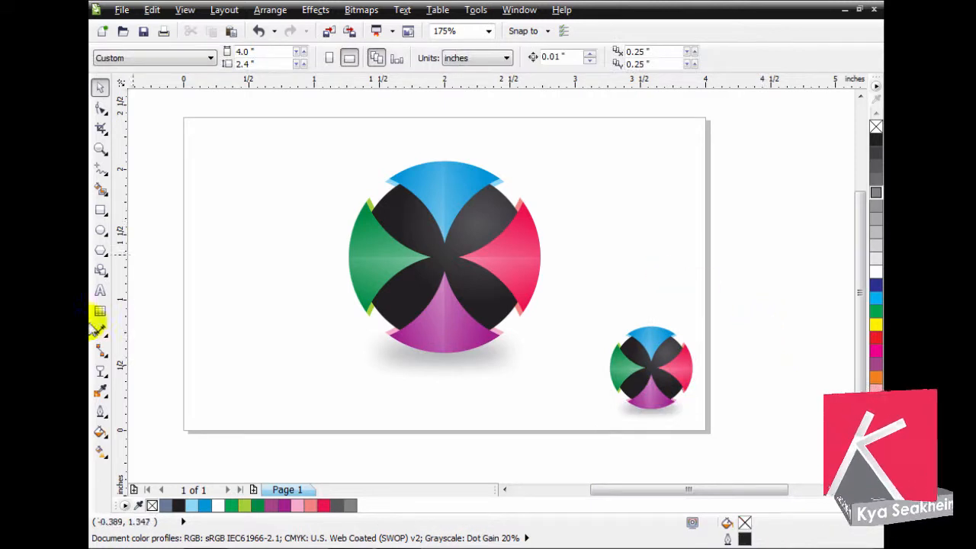
- Add a page-sized rectangle and shrink it to about 1.91 by 1.15 inches, anchored at the page's lower-right corner
{"action": "double_click", "coordinate": [100, 211]}
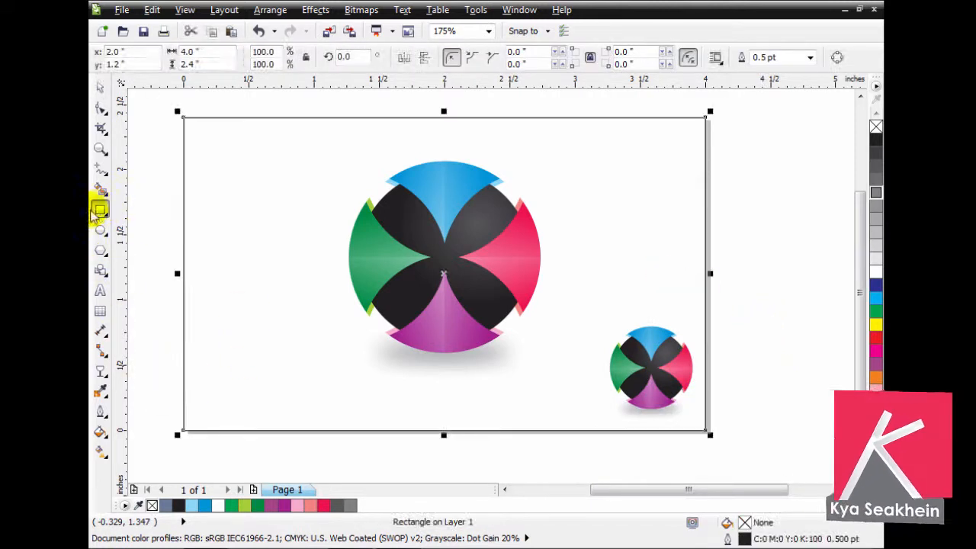
{"action": "left_click", "coordinate": [101, 90]}
{"action": "left_click_drag", "start_coordinate": [175, 113], "coordinate": [389, 280]}
- Convert the rectangle to curves and delete its upper-left node to form a triangle
{"action": "left_click", "coordinate": [100, 108]}
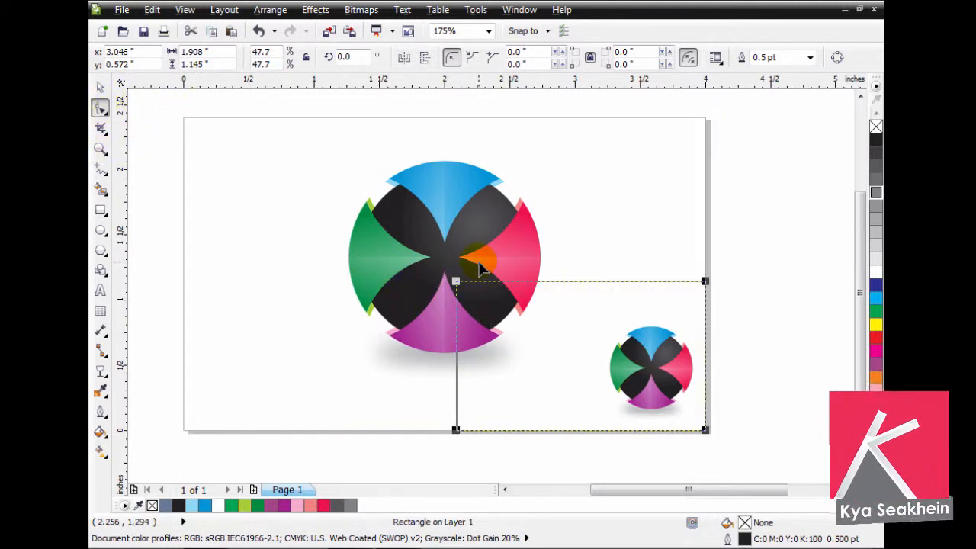
{"action": "key", "text": "ctrl+q"}
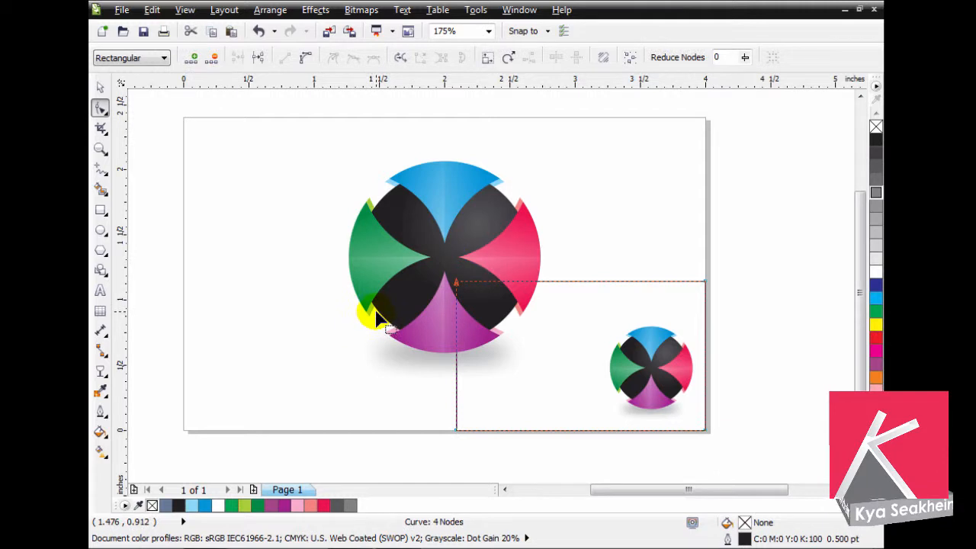
{"action": "key", "text": "Delete"}
{"action": "left_click", "coordinate": [100, 87]}
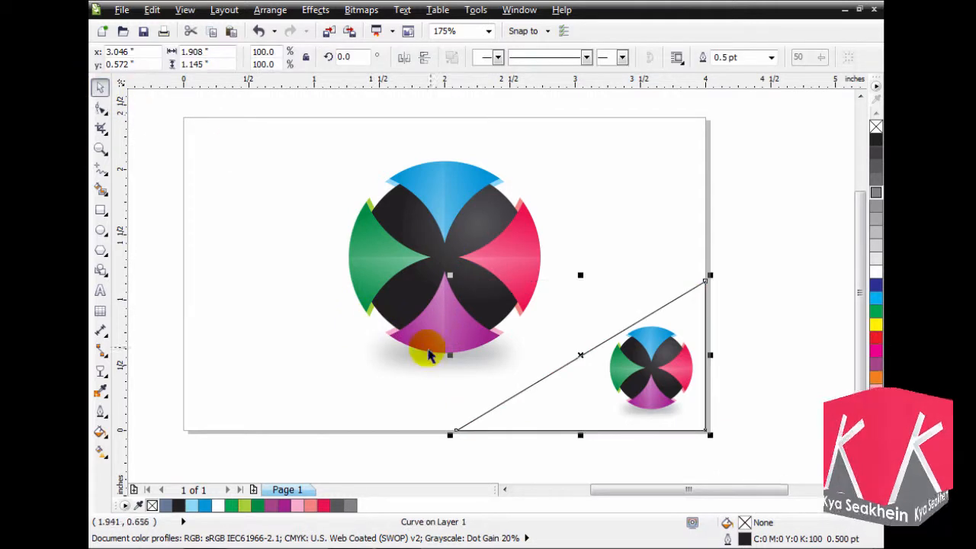
- Widen the triangle leftward to about 2.28 inches, keeping its right edge on the page border
{"action": "left_click_drag", "start_coordinate": [448, 354], "coordinate": [396, 359]}
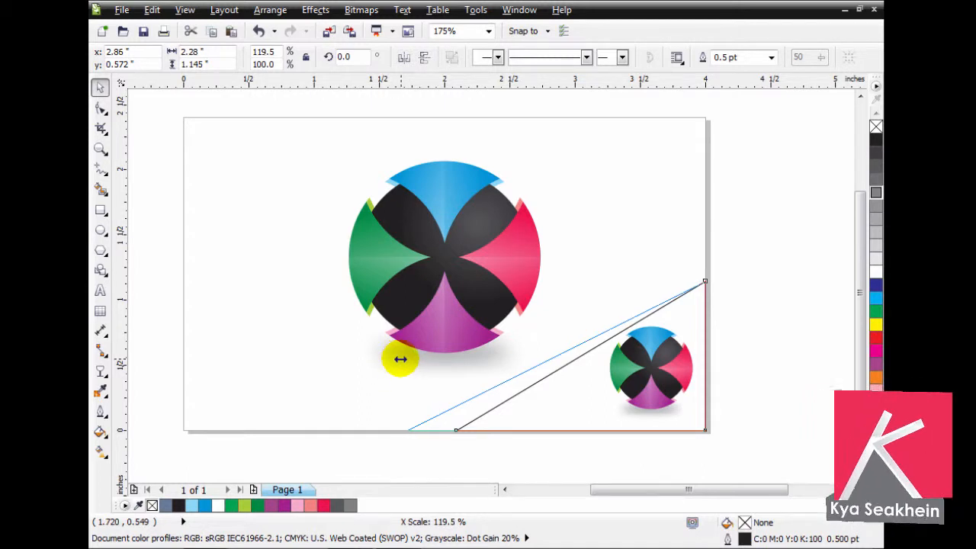
{"action": "left_click_drag", "start_coordinate": [400, 360], "coordinate": [399, 356]}
{"action": "right_click", "coordinate": [399, 356]}
- Create a narrower copy of the triangle, about 2.07 inches wide with the same right edge, and fill it with white
{"action": "left_click", "coordinate": [709, 294]}
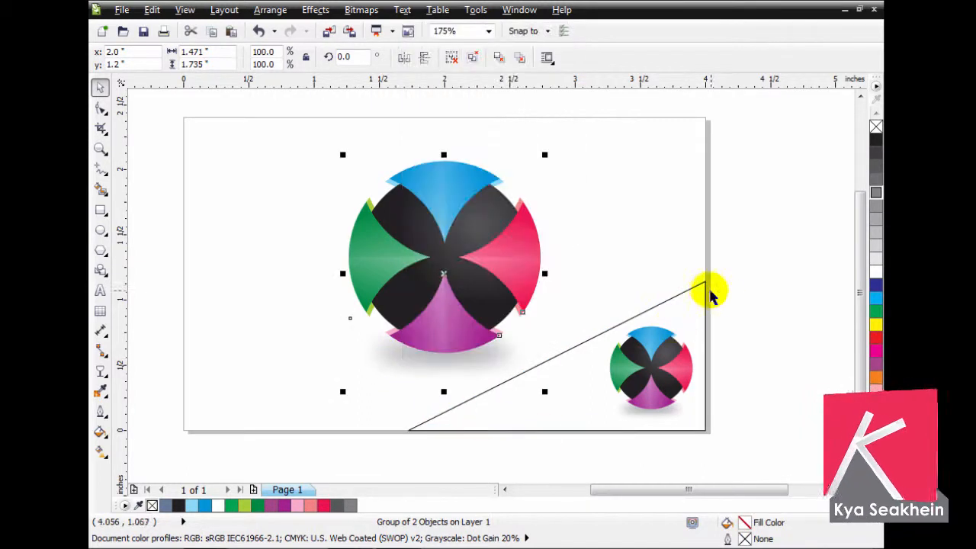
{"action": "left_click", "coordinate": [700, 281]}
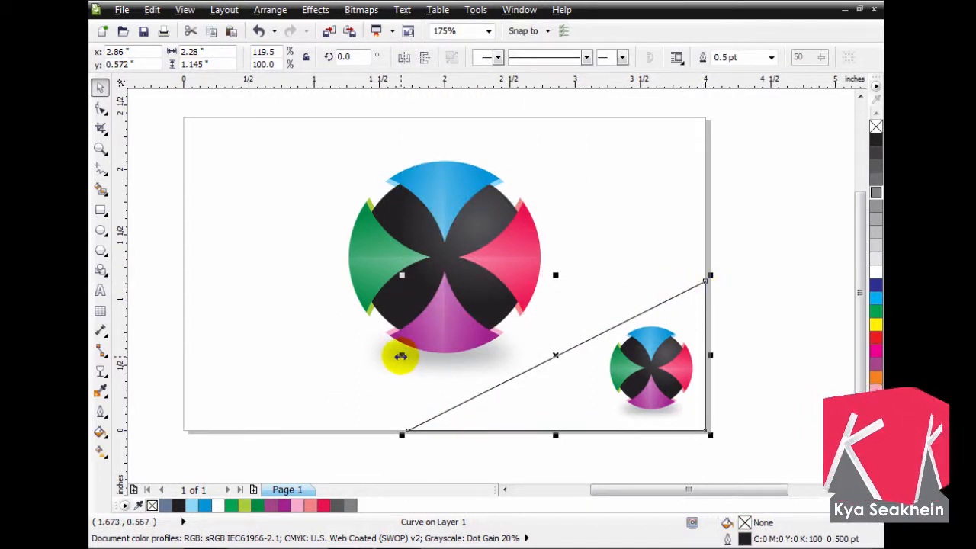
{"action": "left_click_drag", "start_coordinate": [401, 356], "coordinate": [427, 360]}
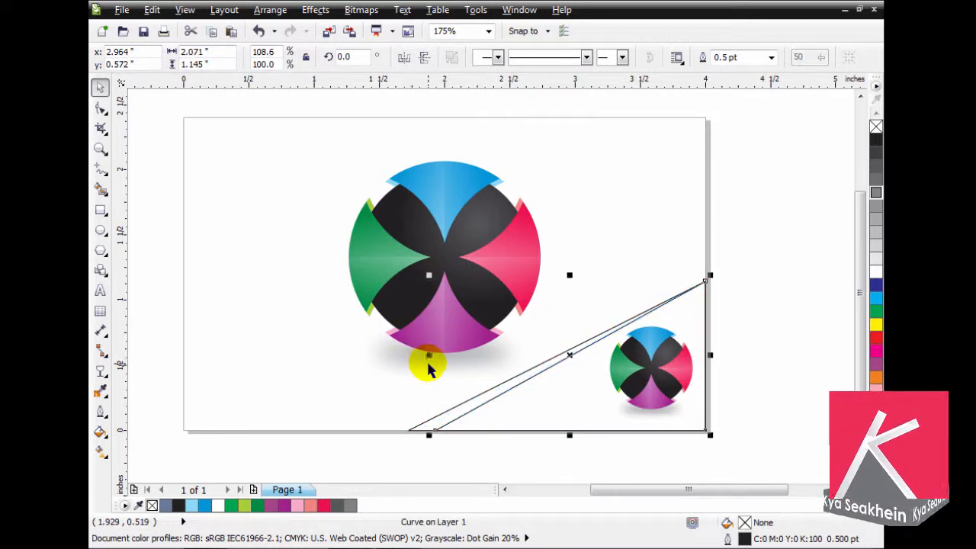
{"action": "left_click", "coordinate": [875, 278]}
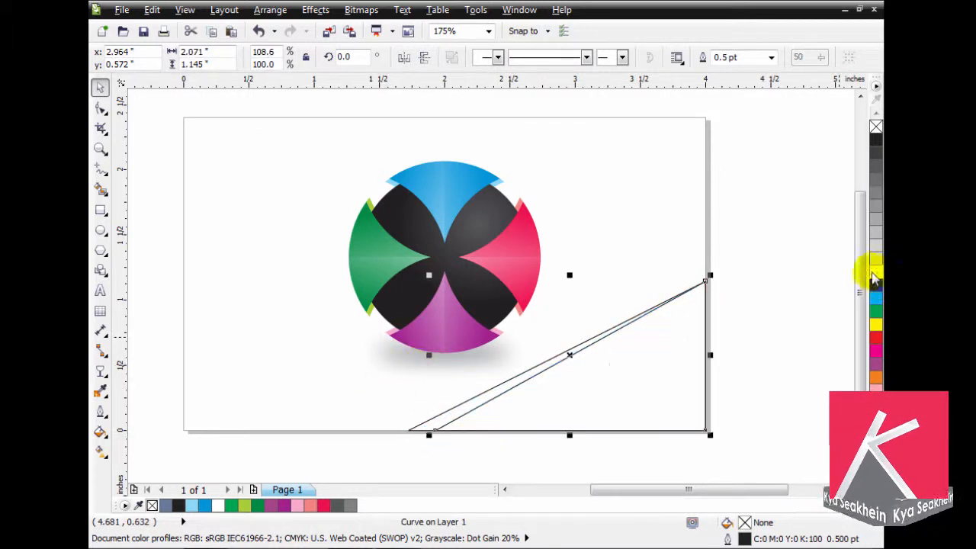
- Fill the wider triangle with red (C:0 M:100 Y:60 K:0) and place both triangles behind the small logo
{"action": "left_click", "coordinate": [453, 405]}
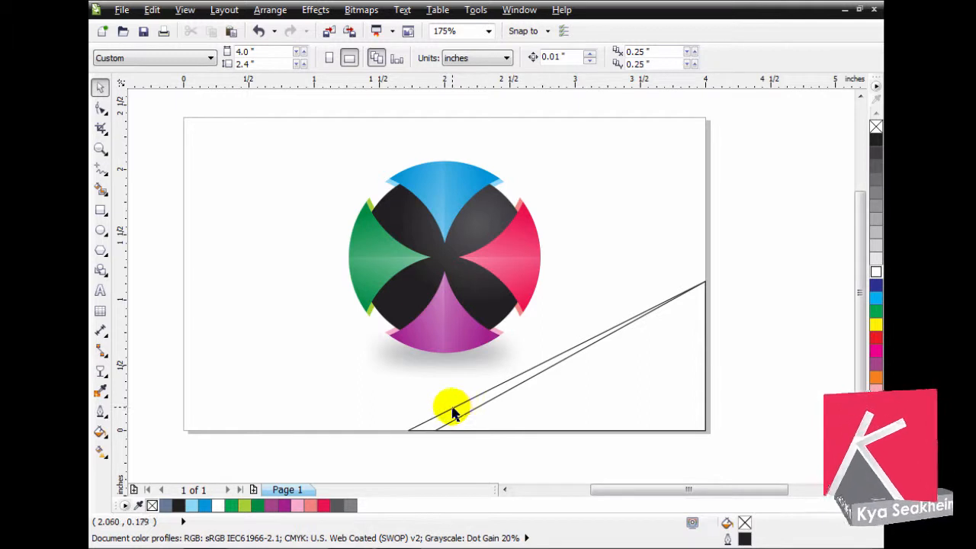
{"action": "left_click", "coordinate": [453, 411]}
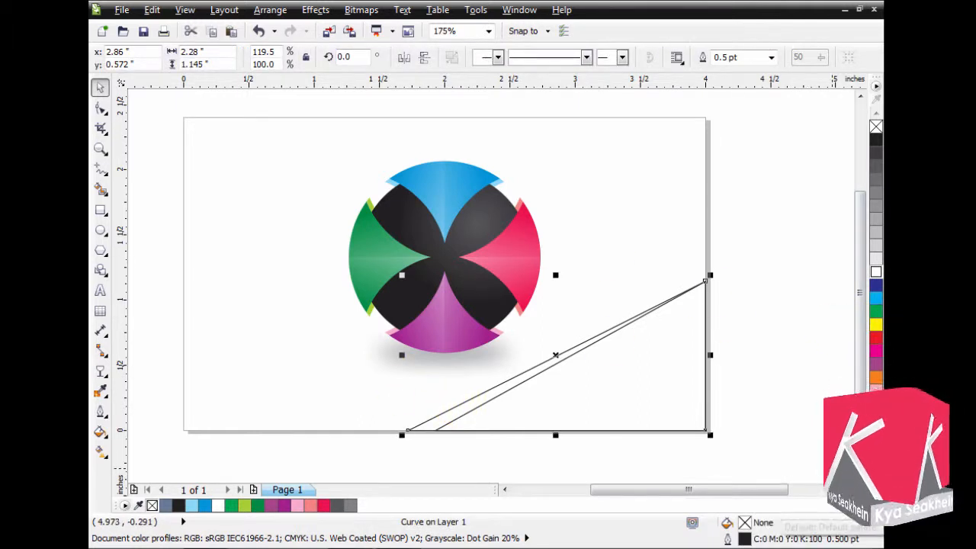
{"action": "left_click", "coordinate": [876, 516]}
{"action": "left_click", "coordinate": [857, 259]}
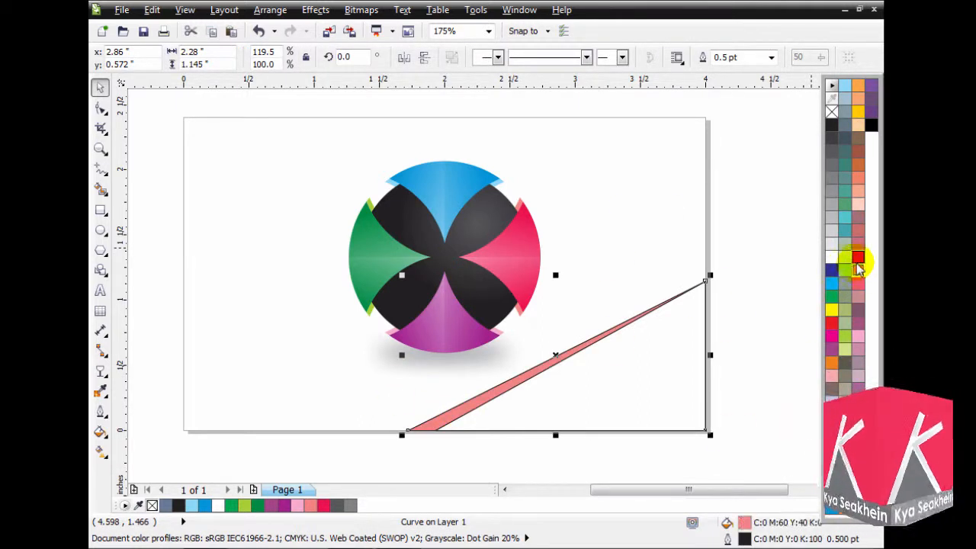
{"action": "left_click", "coordinate": [858, 258]}
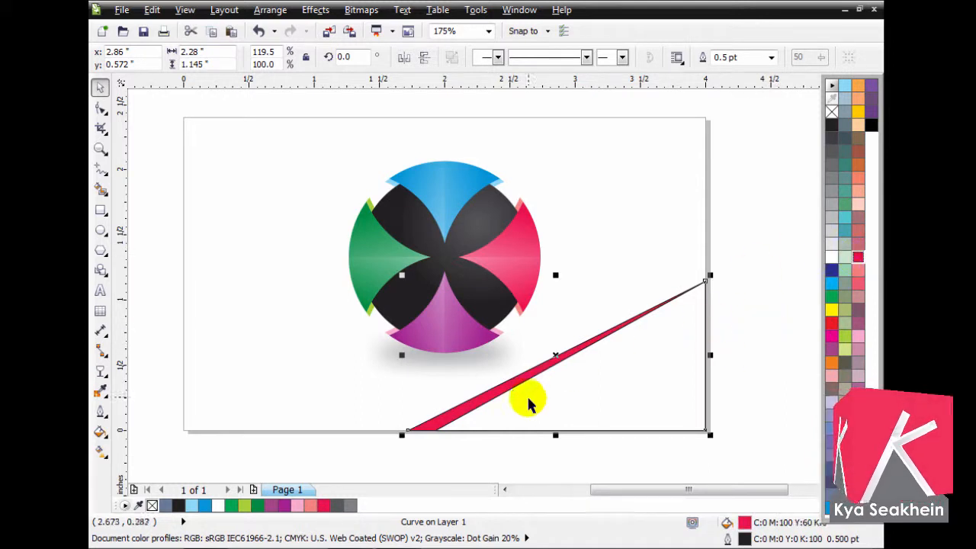
{"action": "left_click", "coordinate": [481, 419], "text": "shift"}
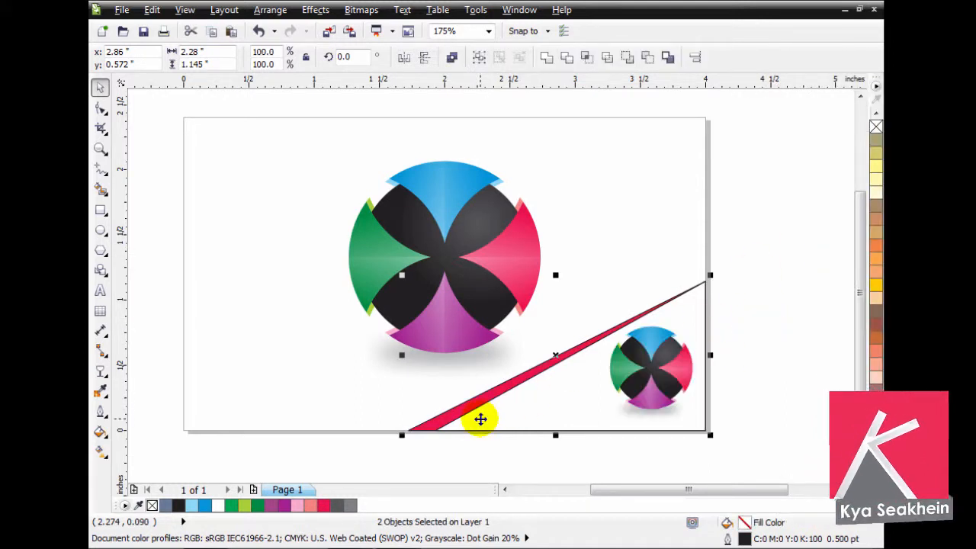
- Remove the outlines from both triangles and give the wider red triangle a fountain fill fading from red to white toward the upper right
{"action": "right_click", "coordinate": [875, 128]}
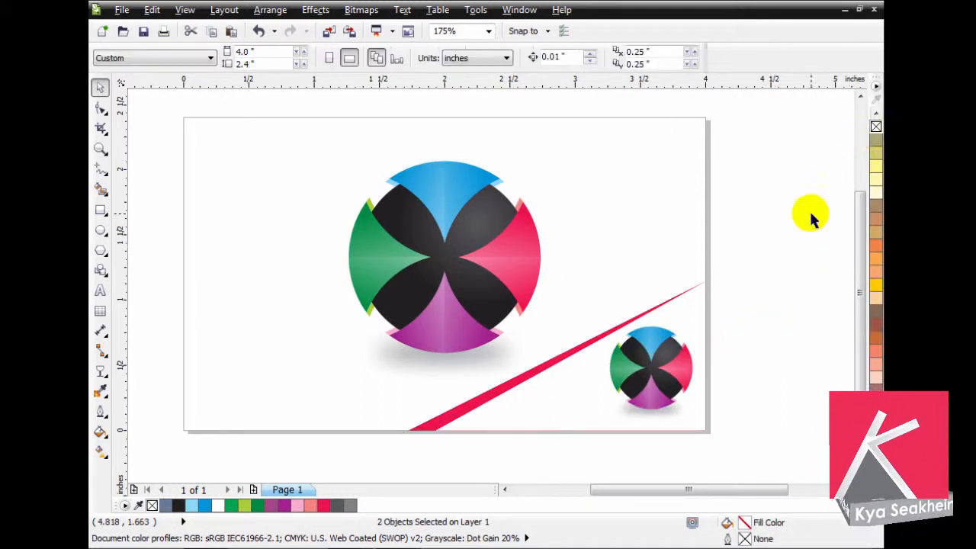
{"action": "left_click", "coordinate": [466, 408]}
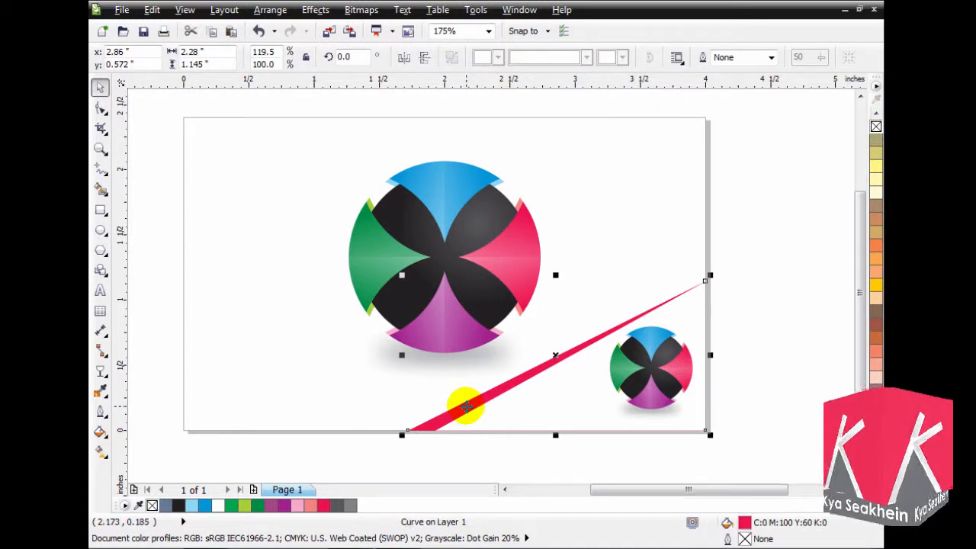
{"action": "key", "text": "F11"}
{"action": "key", "text": "Return"}
{"action": "key", "text": "Escape"}
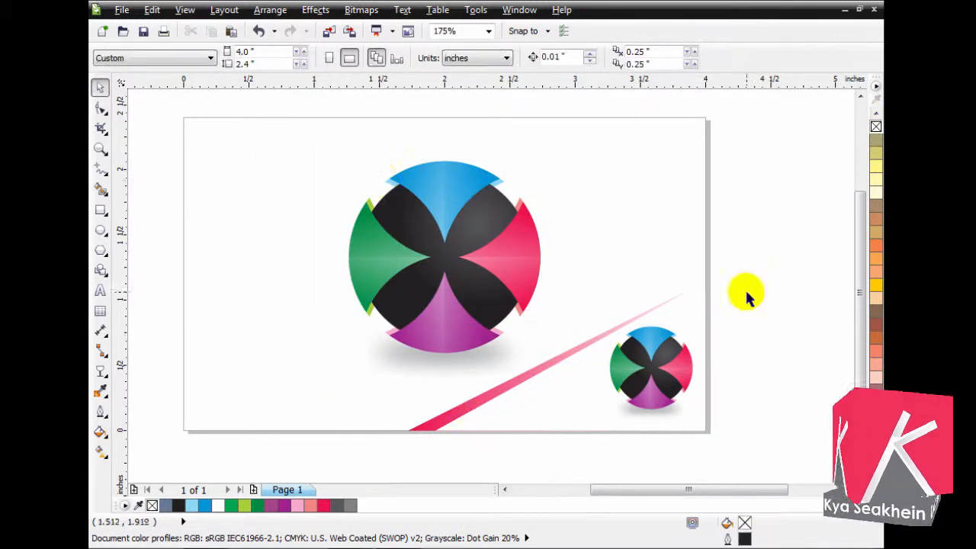
- Nudge the small logo slightly down and align its bottom edge with the bottom of the white triangle
{"action": "left_click", "coordinate": [663, 369]}
{"action": "left_click_drag", "start_coordinate": [667, 357], "coordinate": [667, 360]}
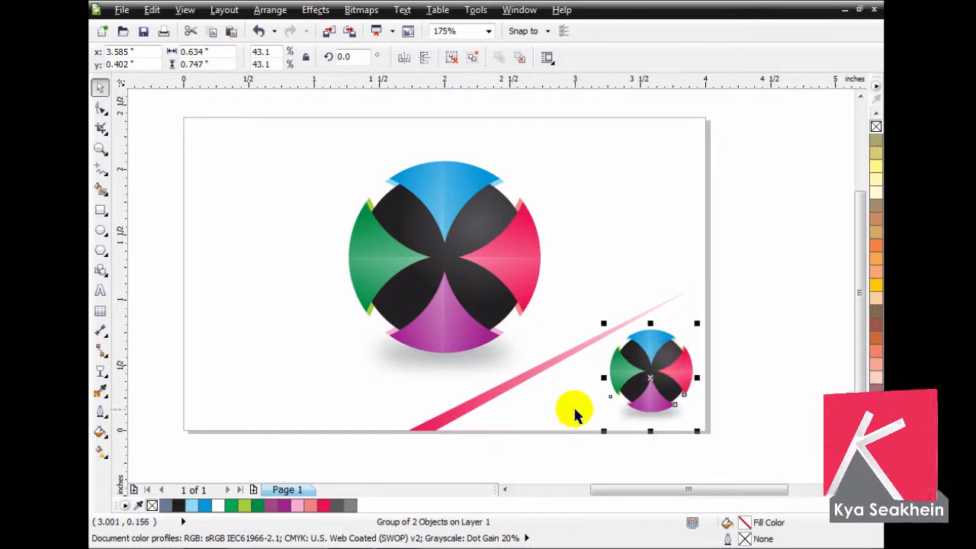
{"action": "left_click", "coordinate": [576, 410], "text": "shift"}
{"action": "key", "text": "b"}
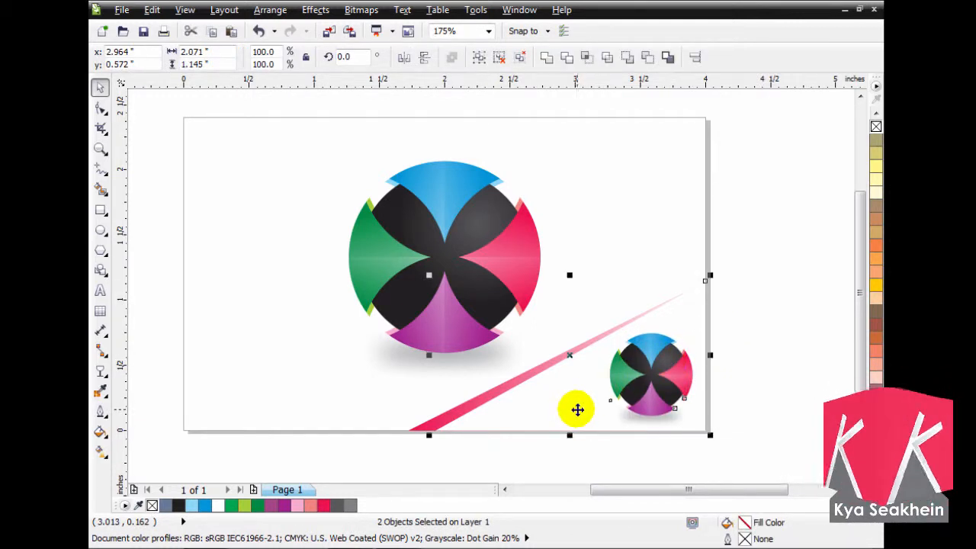
{"action": "left_click", "coordinate": [758, 328]}
{"action": "left_click_drag", "start_coordinate": [727, 107], "coordinate": [166, 450]}
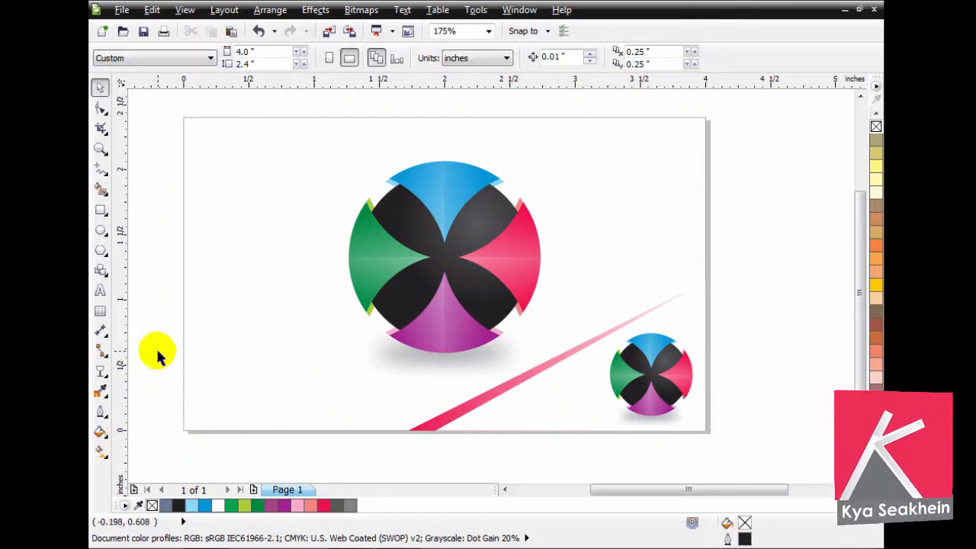
- Add a page-sized 4 by 2.4 inch background rectangle with a white fill and no outline
{"action": "double_click", "coordinate": [100, 210]}
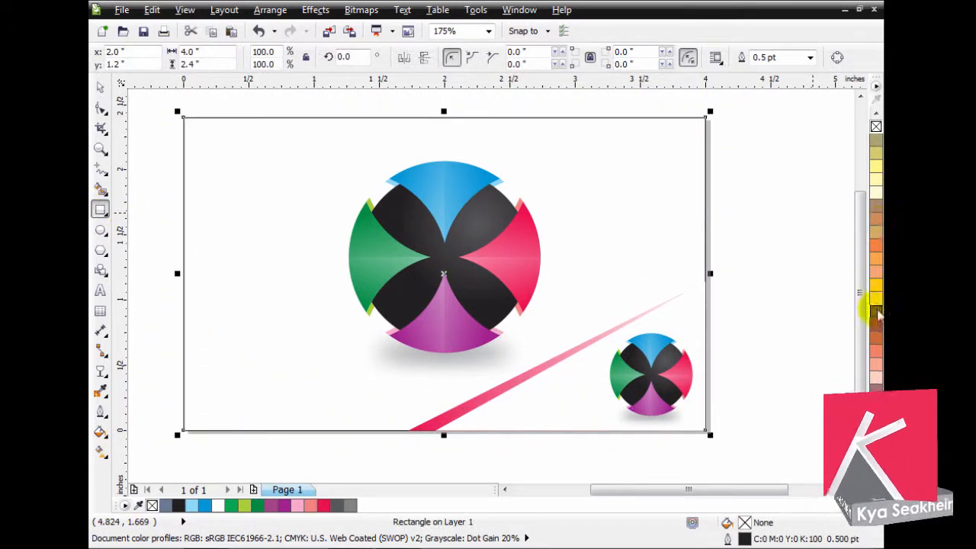
{"action": "left_click", "coordinate": [876, 490]}
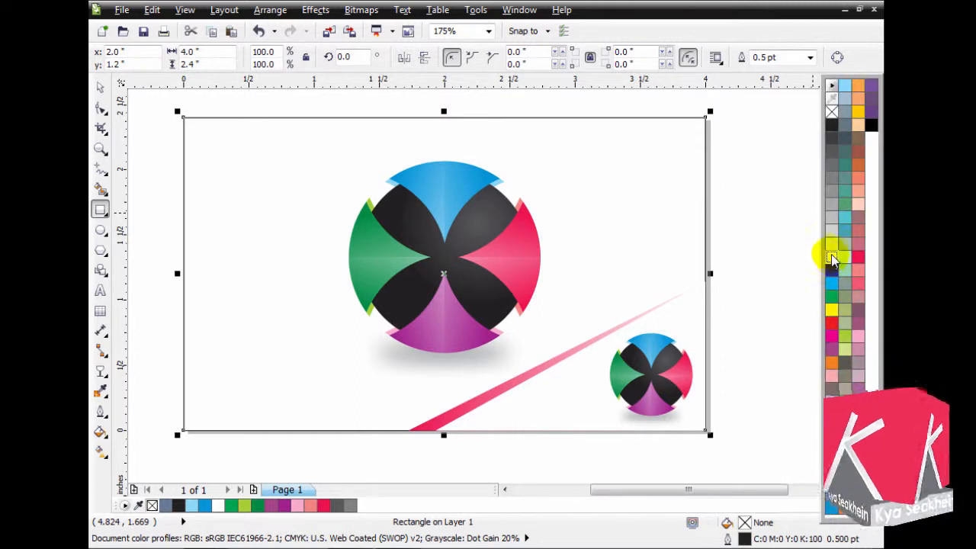
{"action": "left_click", "coordinate": [833, 258]}
{"action": "right_click", "coordinate": [832, 113]}
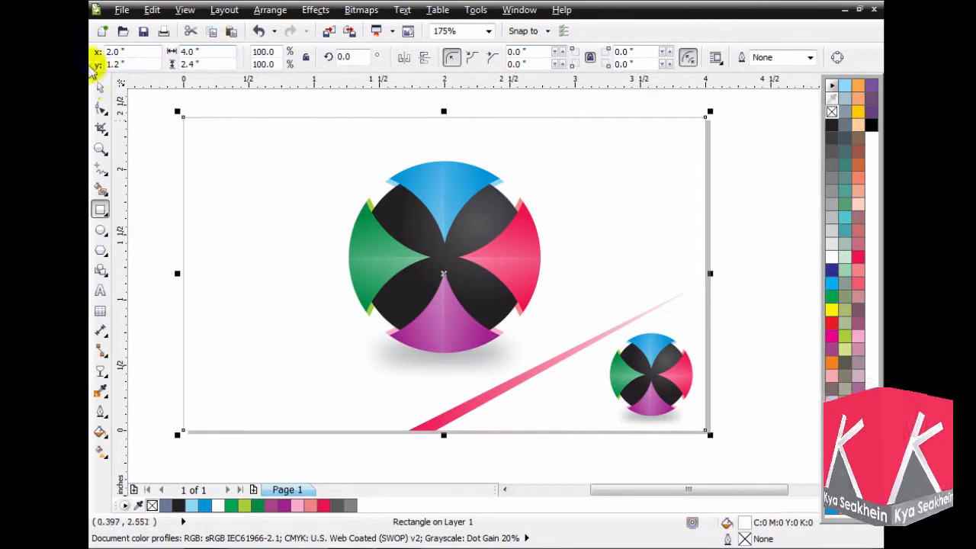
{"action": "left_click", "coordinate": [98, 90]}
{"action": "left_click", "coordinate": [744, 152]}
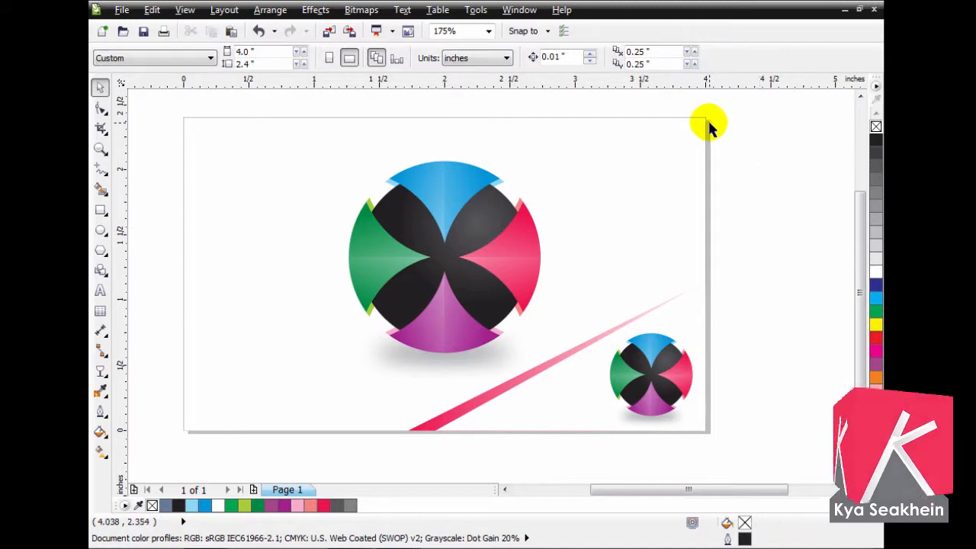